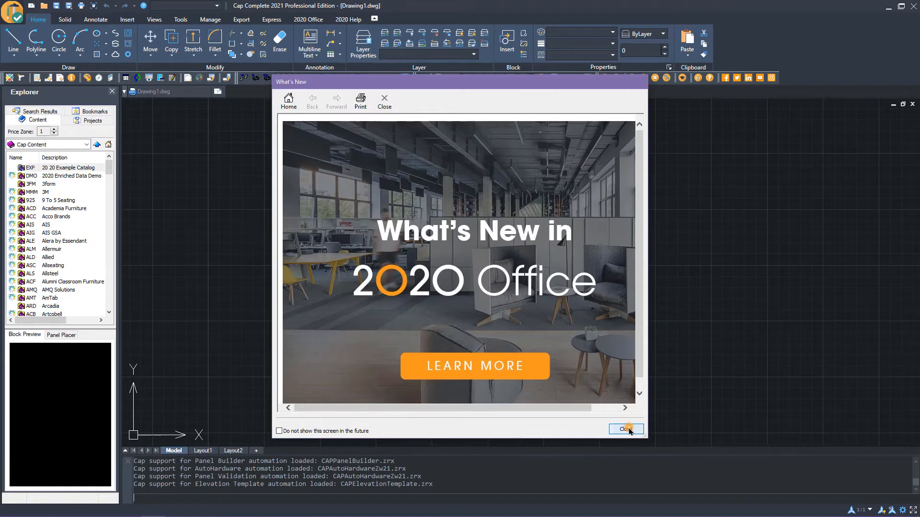
Close the What's New screen and set the drafting aids to grid display off and ortho on
click(629, 429)
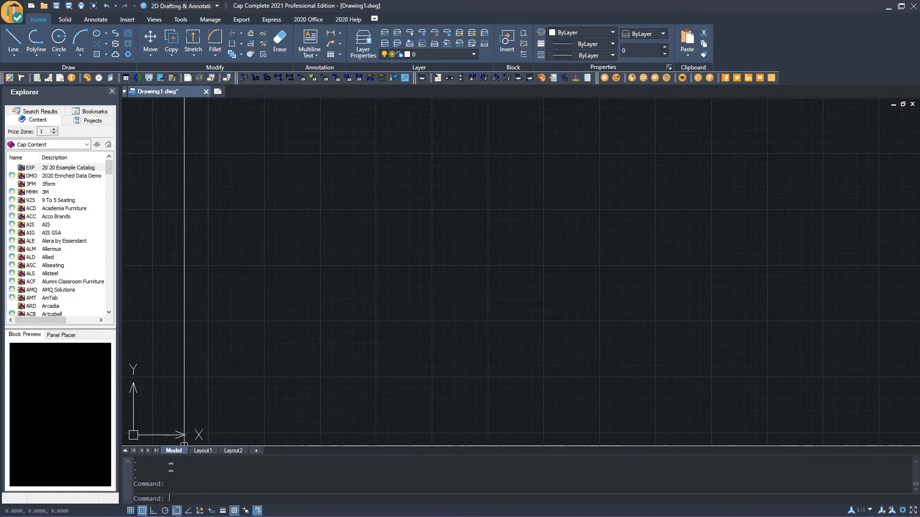
click(143, 511)
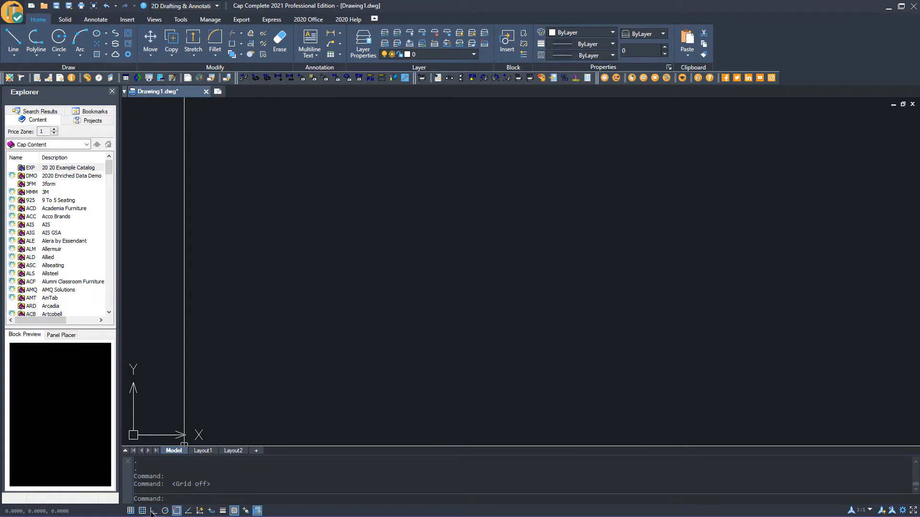
click(153, 511)
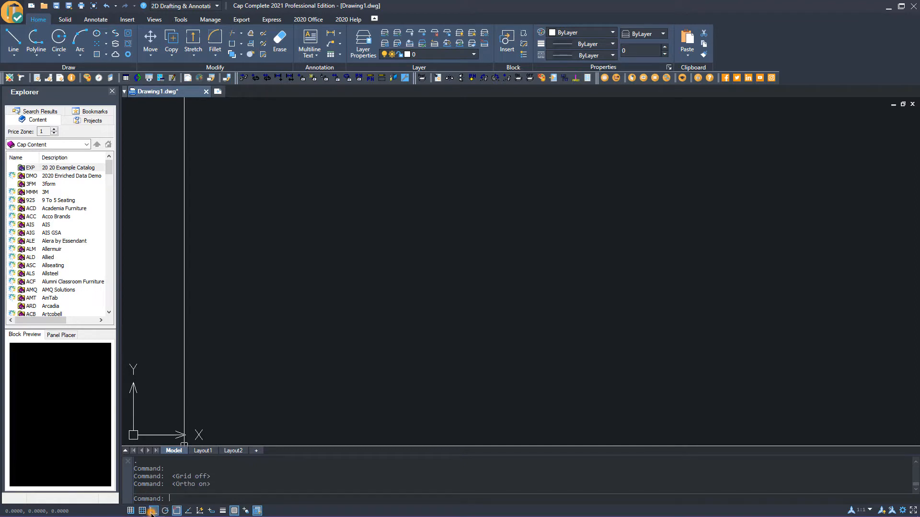
Open the Object Snap drafting settings and accept them
right_click(176, 511)
click(200, 503)
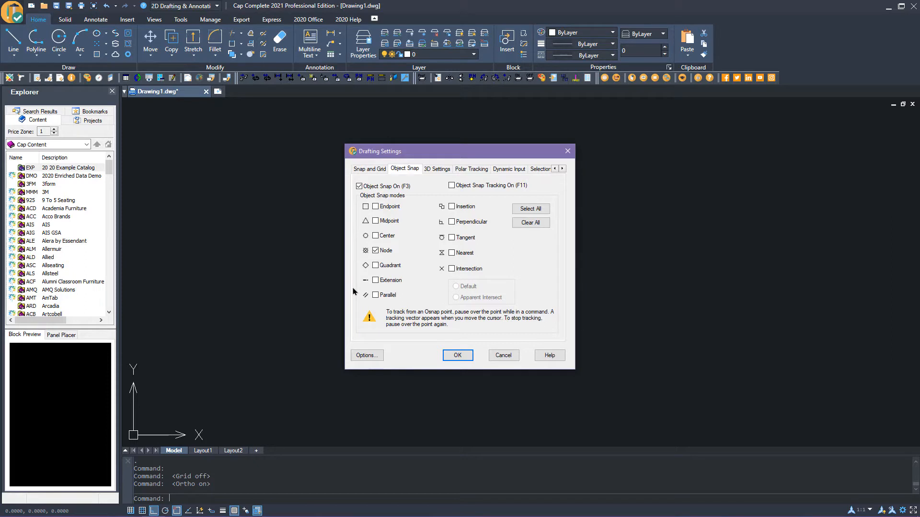
click(457, 356)
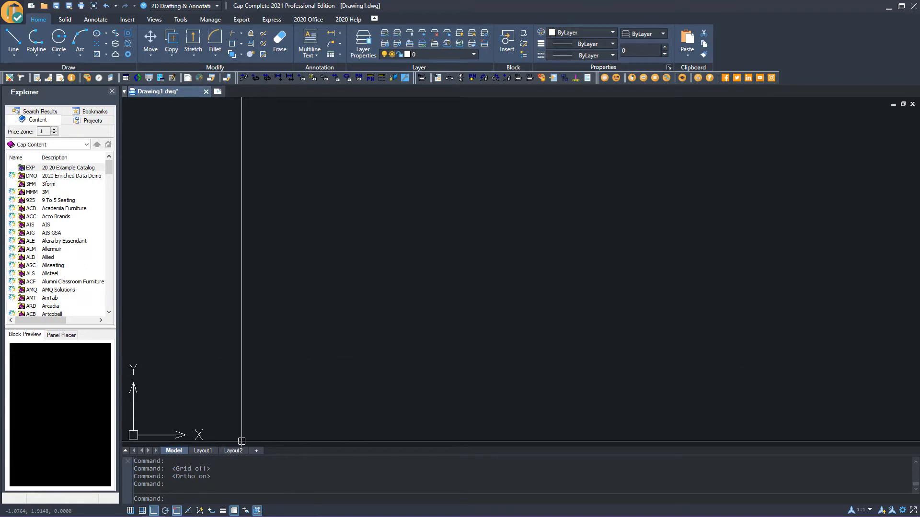
Set the drawing units to Architectural length type with 0'-0 1/8" precision
click(15, 16)
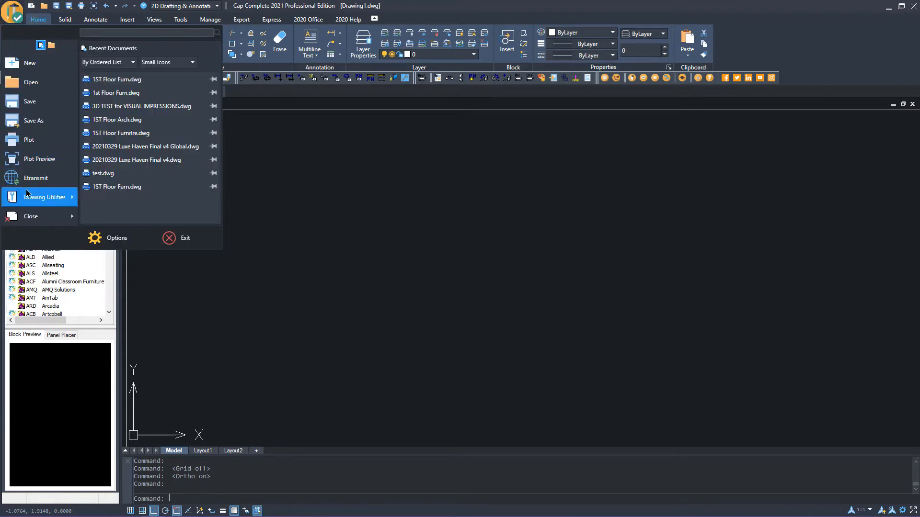
mouse_move(37, 196)
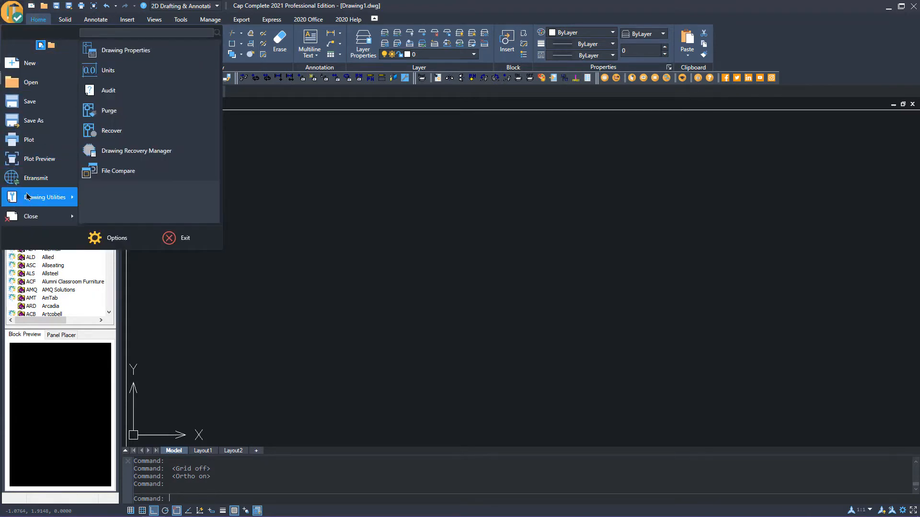
click(119, 71)
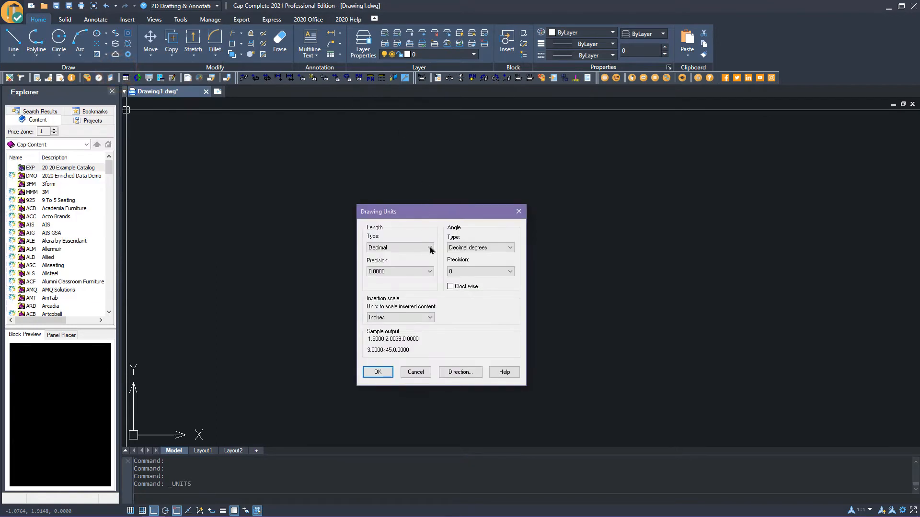
click(430, 248)
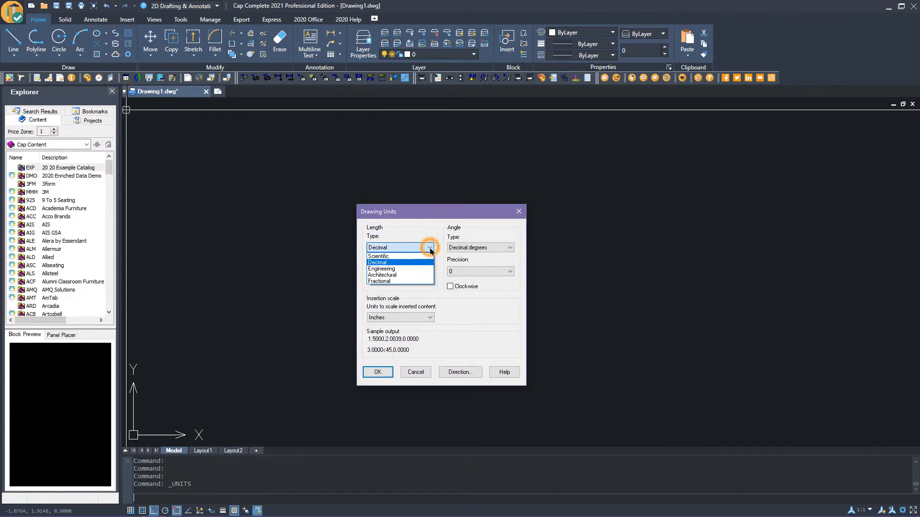
click(396, 275)
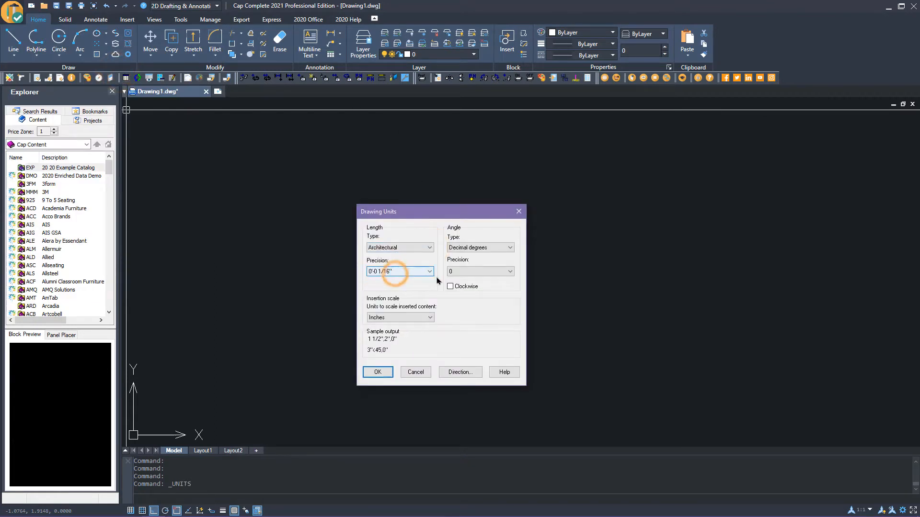
click(428, 272)
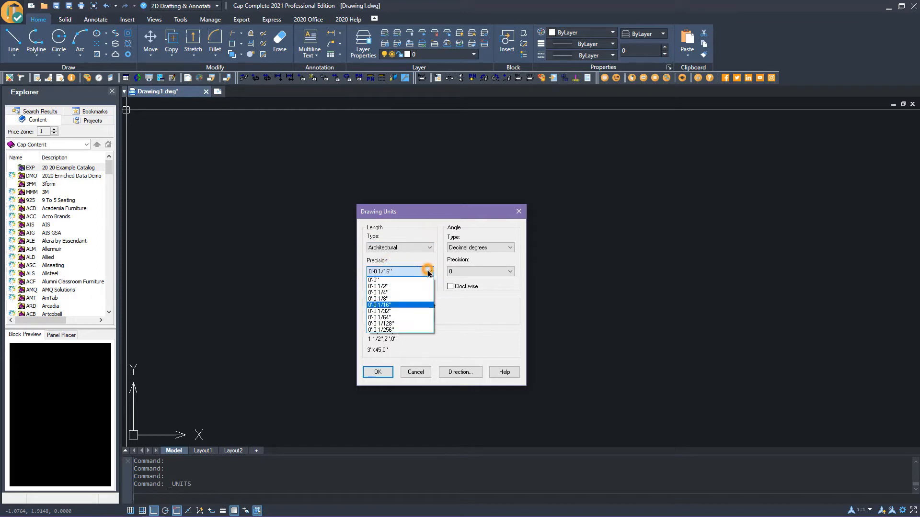
click(386, 299)
click(378, 372)
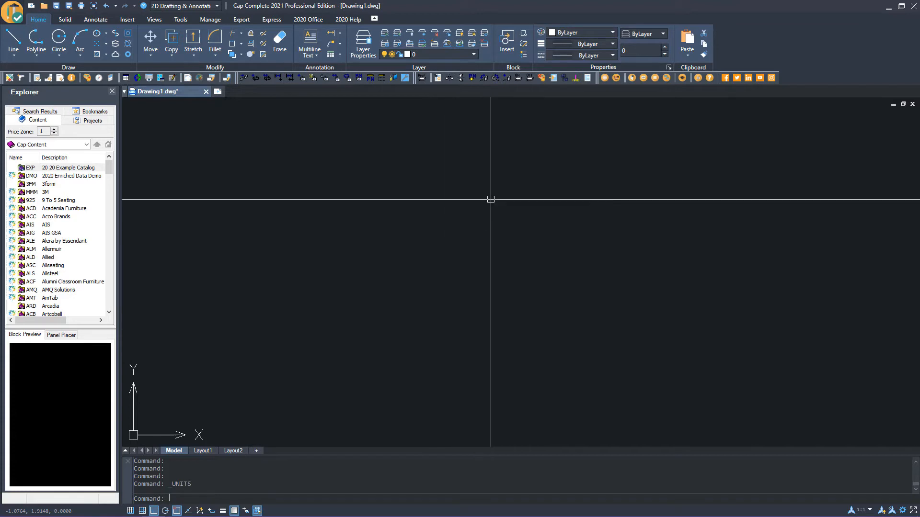
Insert the 1ST Floor Arch drawing from the Desktop as a block at the origin
click(506, 40)
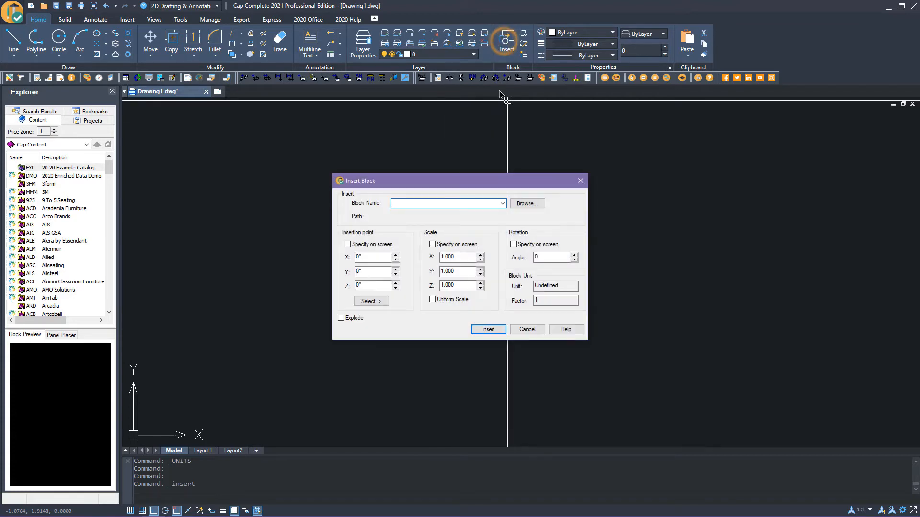
click(527, 203)
click(221, 231)
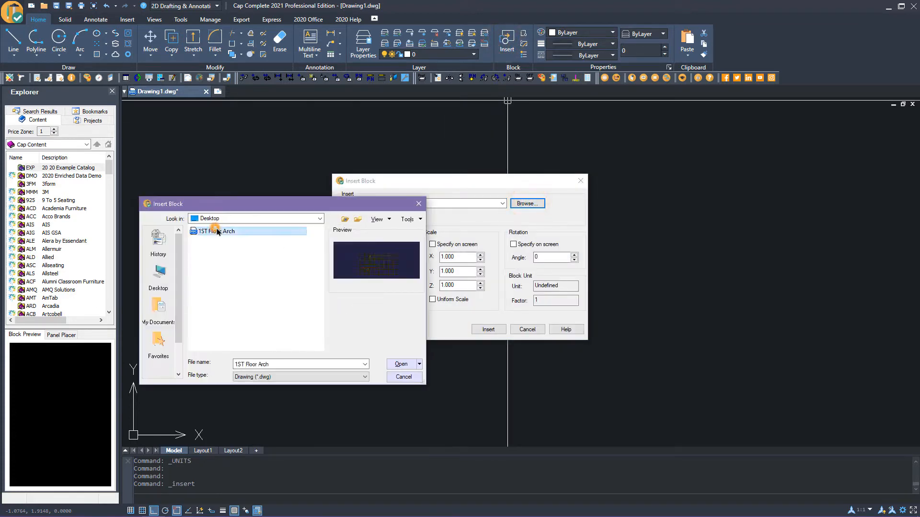
click(401, 365)
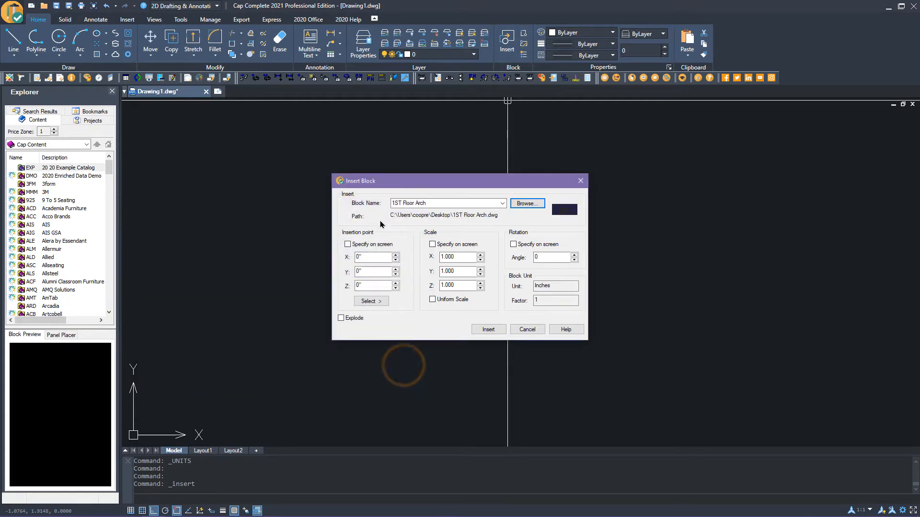
click(488, 329)
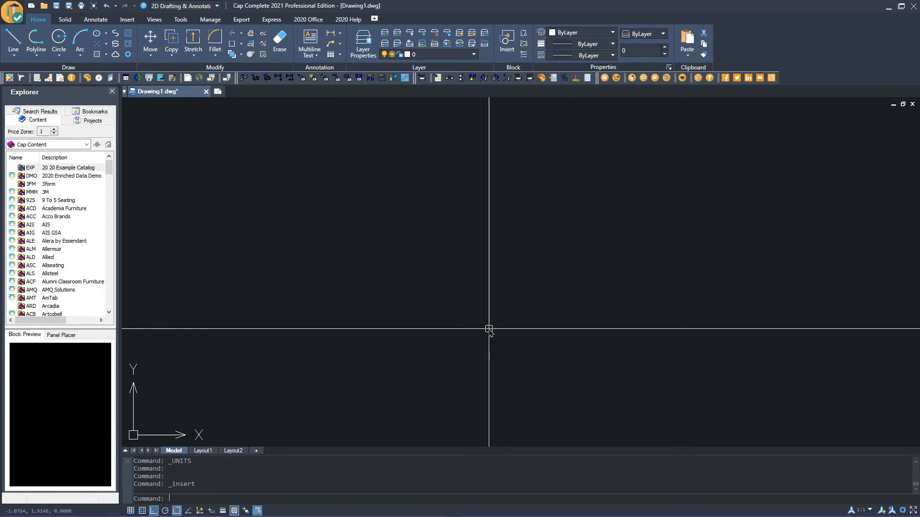
Zoom to the drawing extents and inspect the inserted floor plan
click(153, 19)
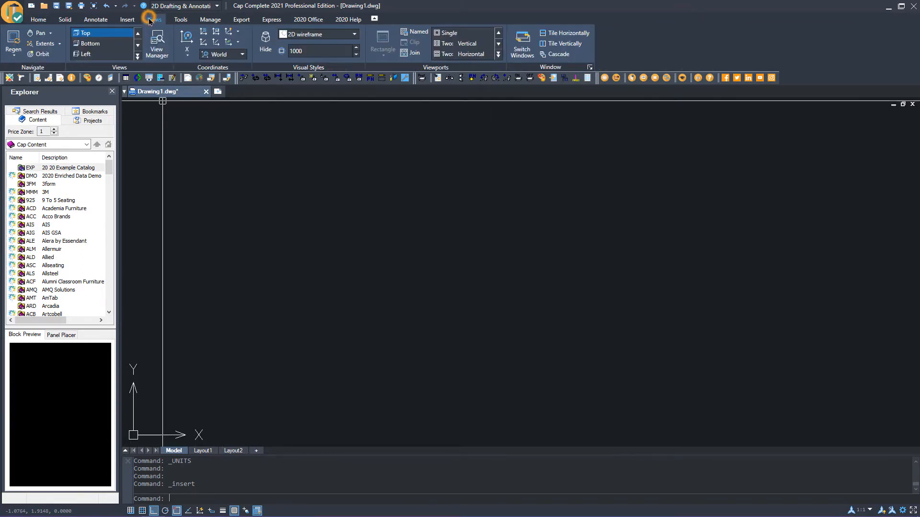
click(45, 43)
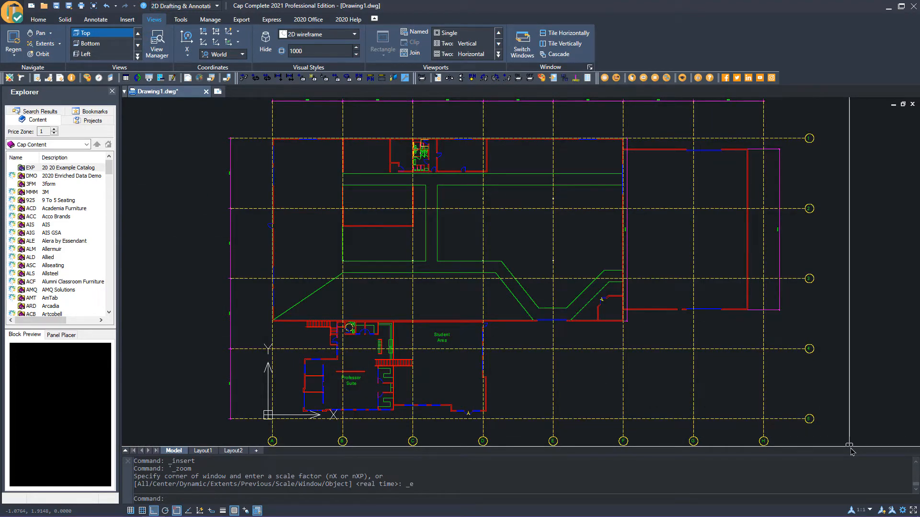
scroll(476, 436, up, 3)
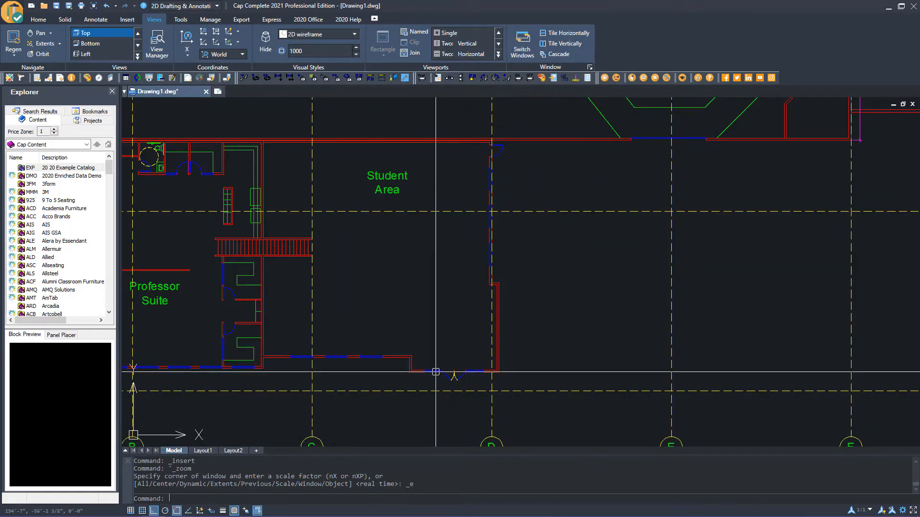
scroll(396, 269, up, 2)
middle_drag(397, 269, 472, 318)
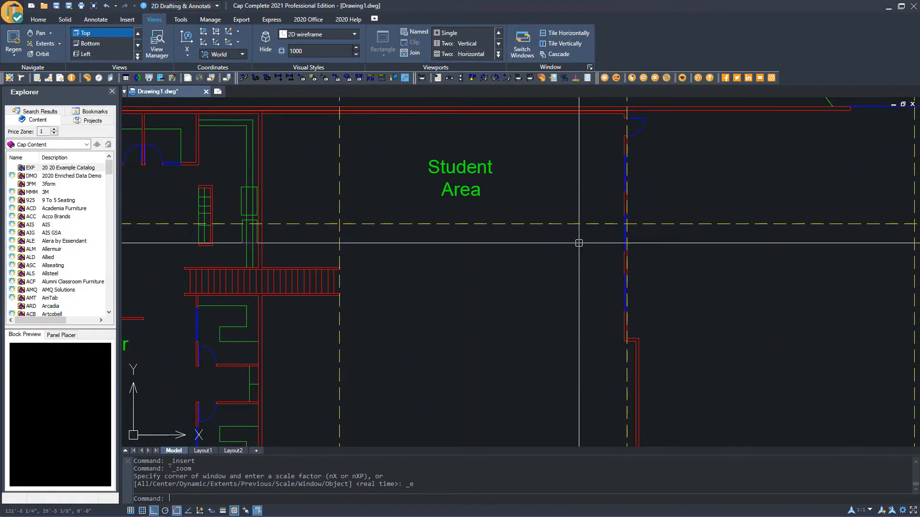
scroll(524, 312, down, 3)
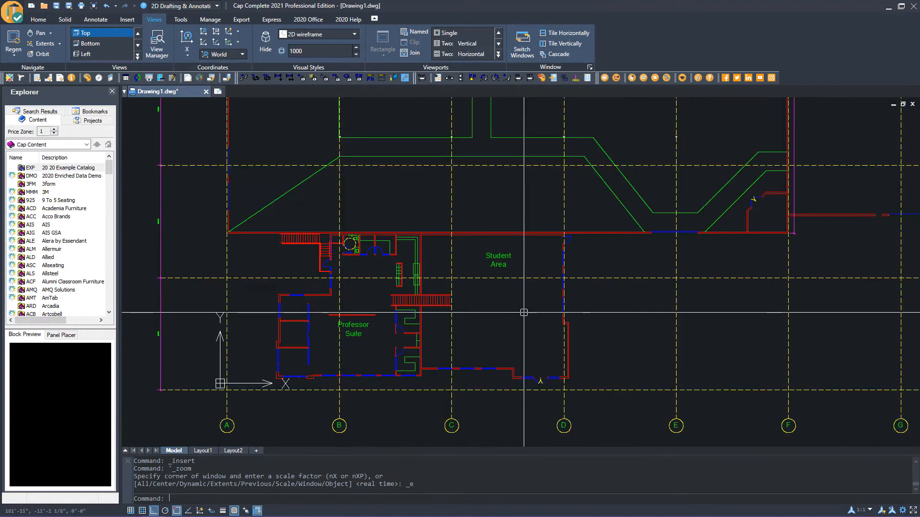
scroll(524, 312, down, 2)
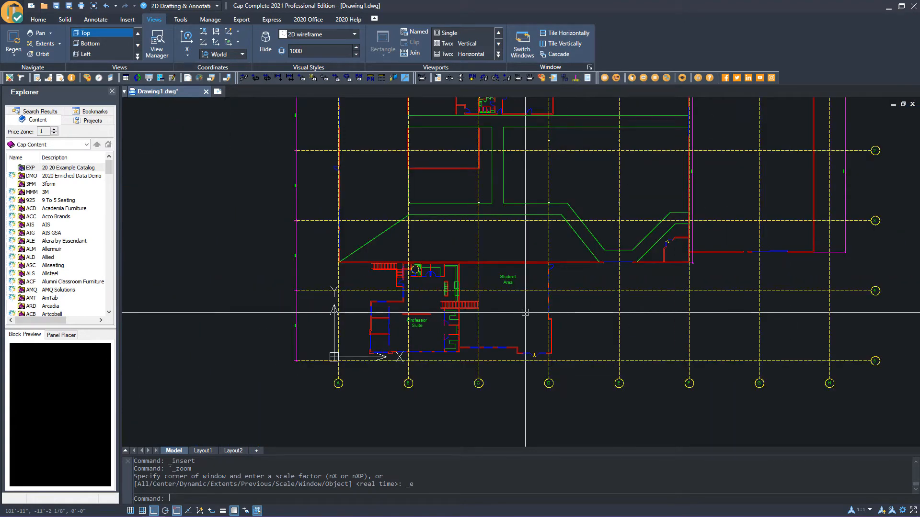
scroll(525, 312, up, 2)
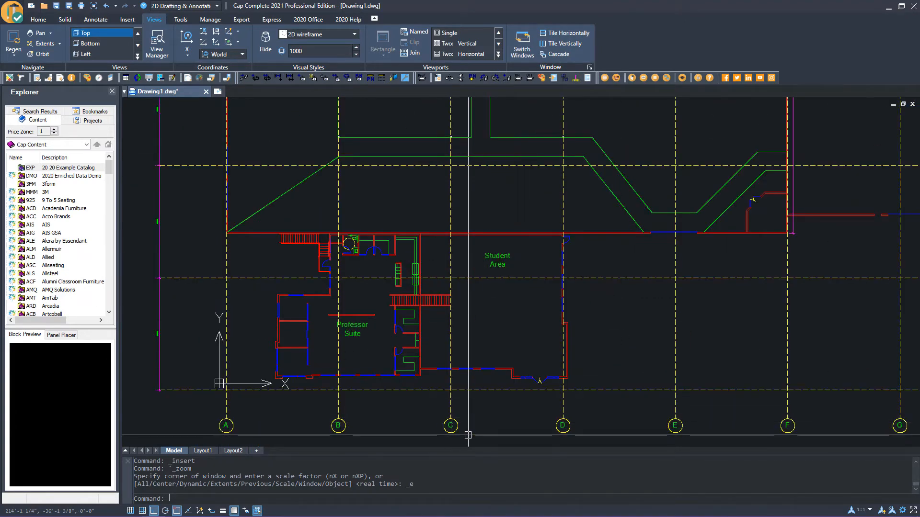
scroll(153, 359, up, 3)
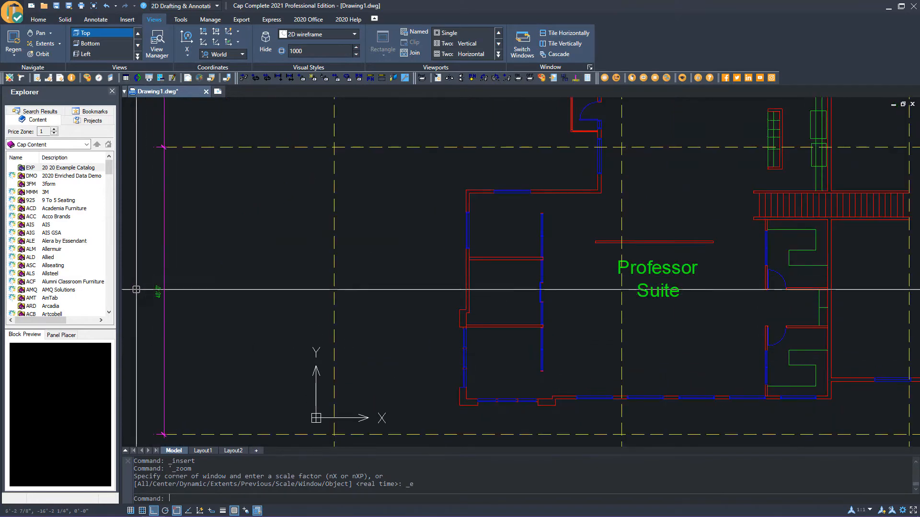
scroll(218, 354, down, 3)
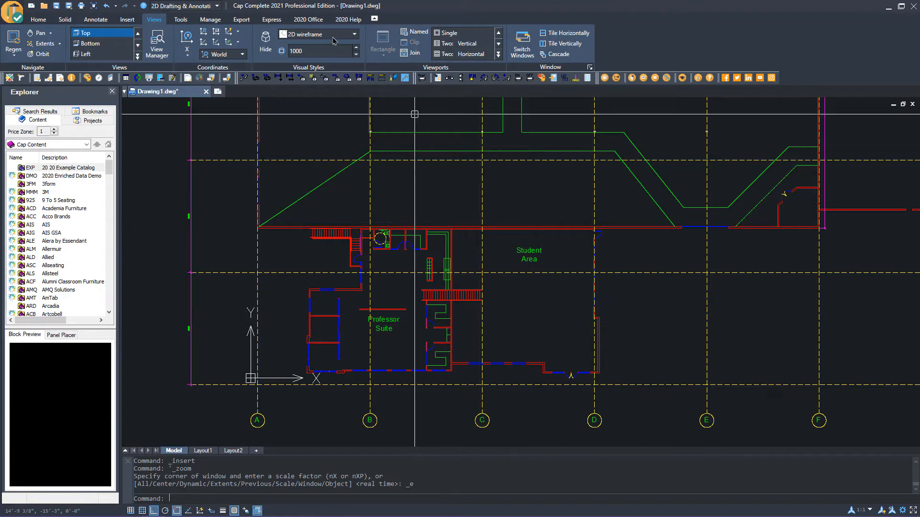
Use Layer Off to turn off the 0A-DIM grid-line layer and the magenta boundary line's layer
click(308, 19)
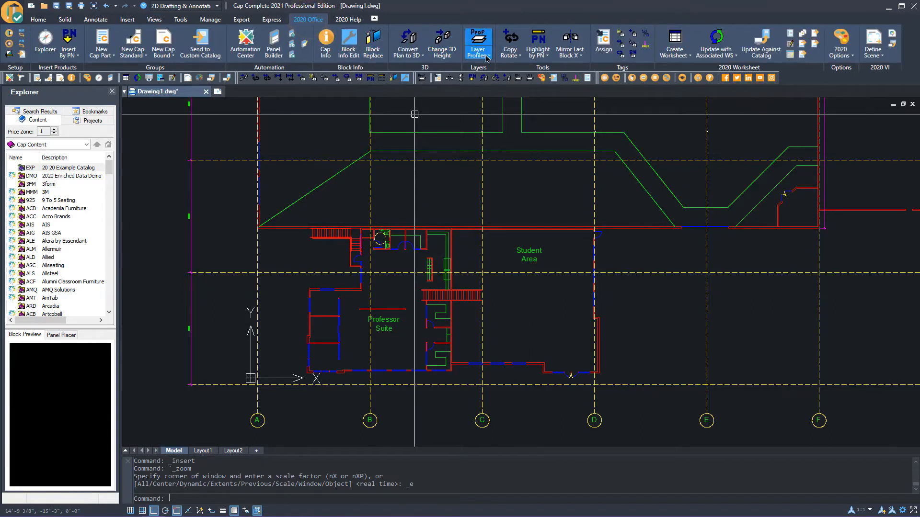
click(488, 56)
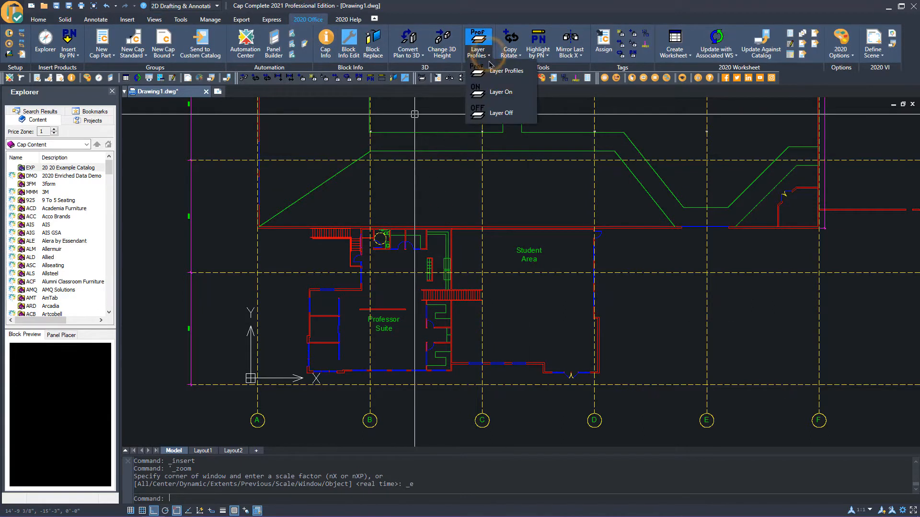
click(495, 113)
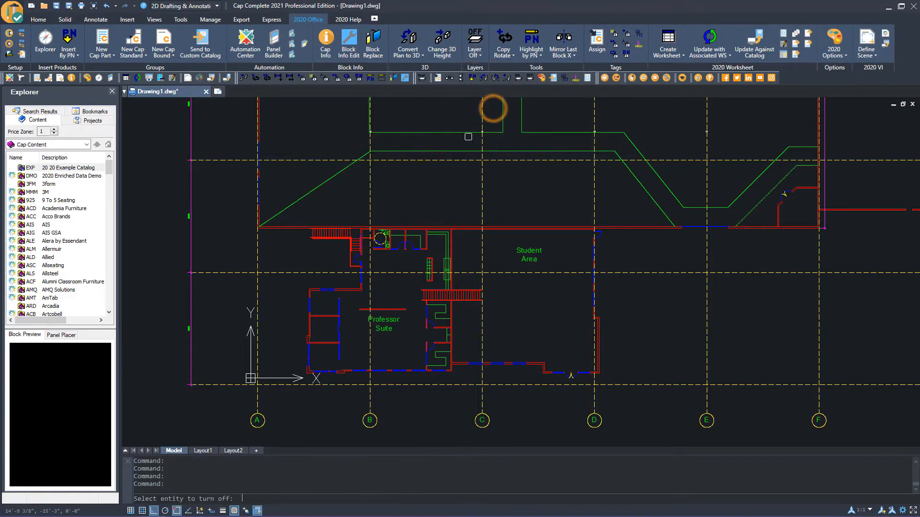
click(483, 412)
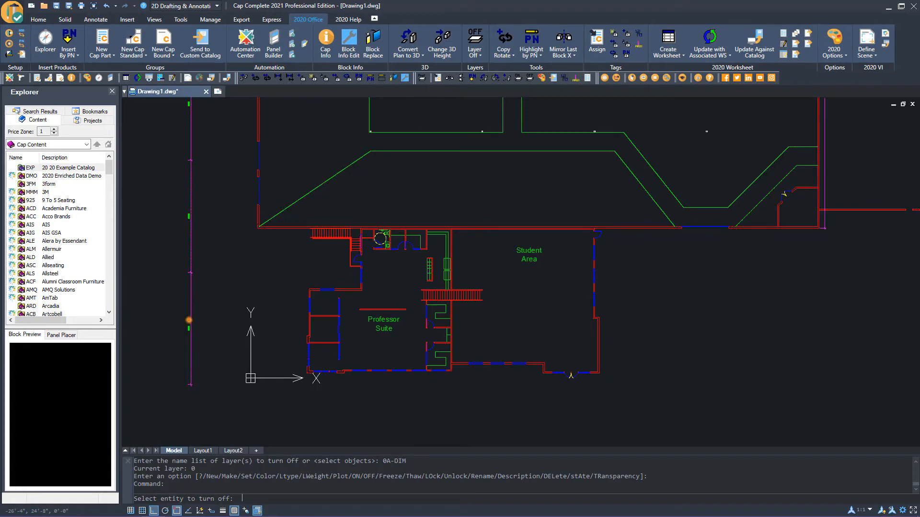
click(189, 320)
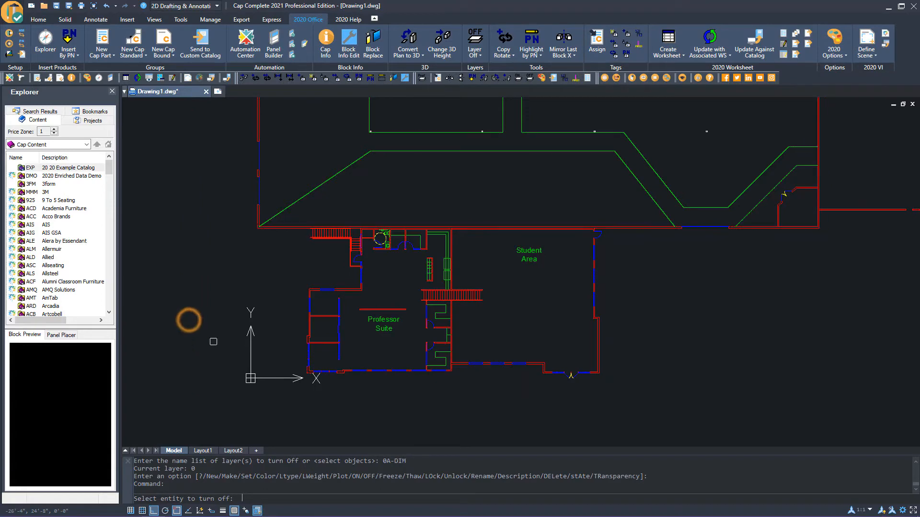
click(631, 389)
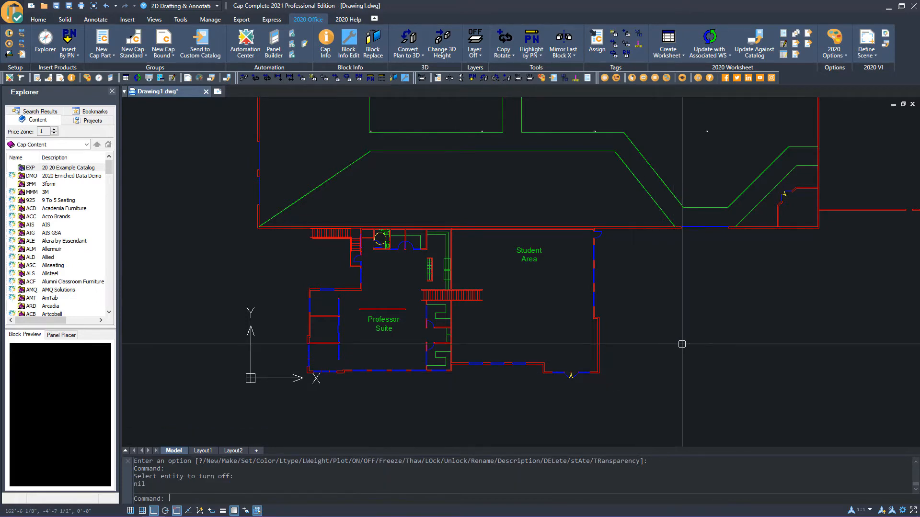
Widen the Explorer panel and switch it to the Projects tab
scroll(679, 337, up, 2)
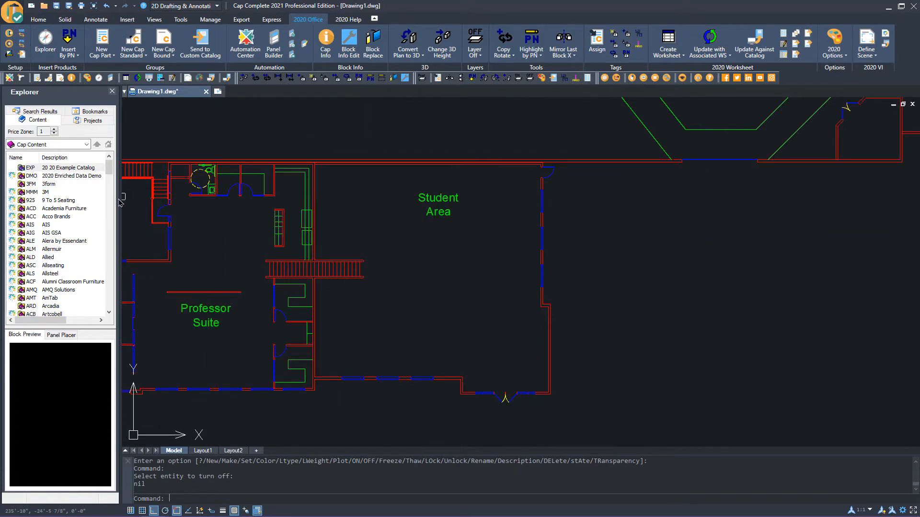
drag(119, 198, 213, 203)
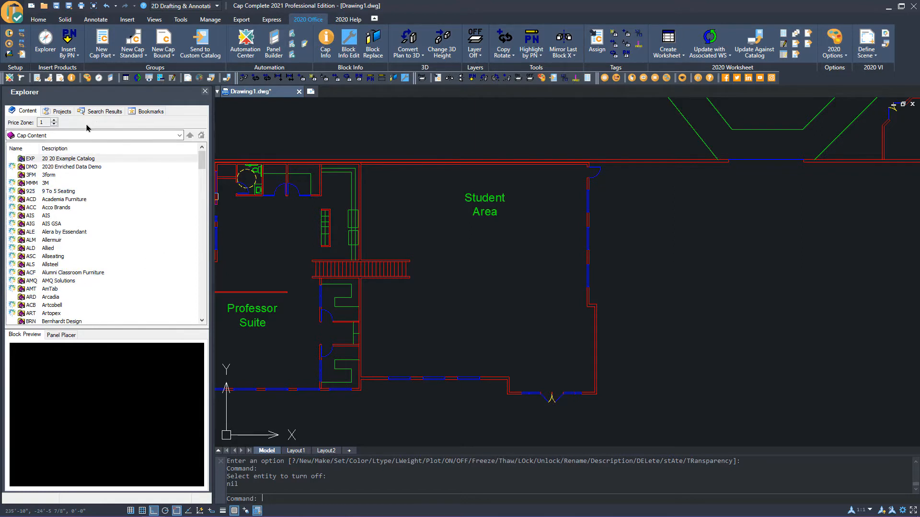
click(69, 167)
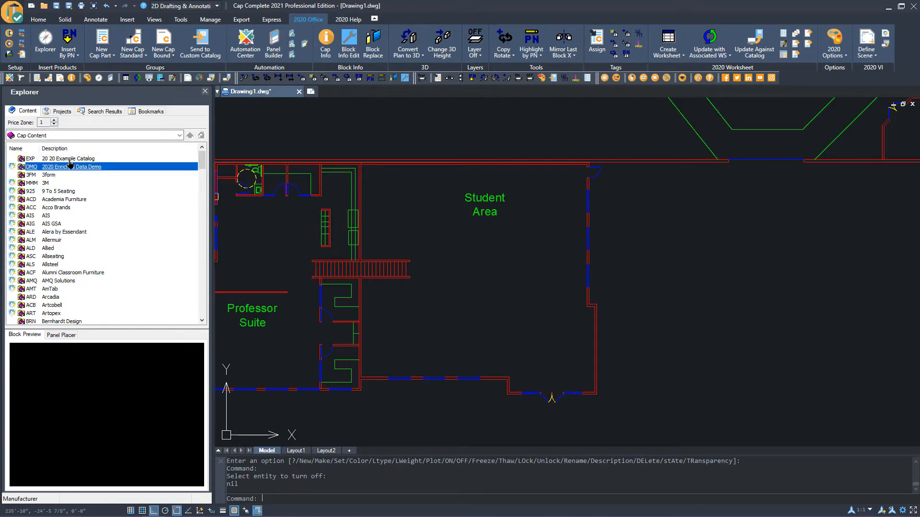
click(61, 111)
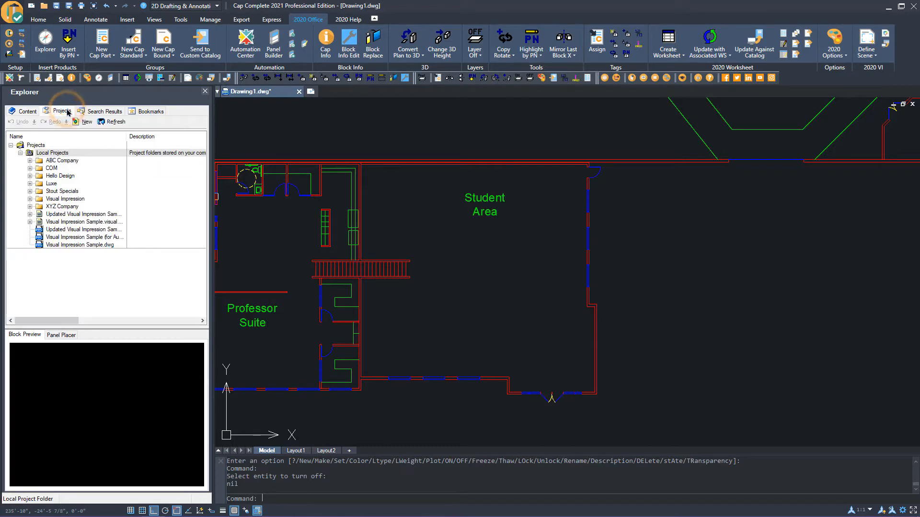
Look through the Explorer's Search Results, Bookmarks and Content tabs
click(99, 112)
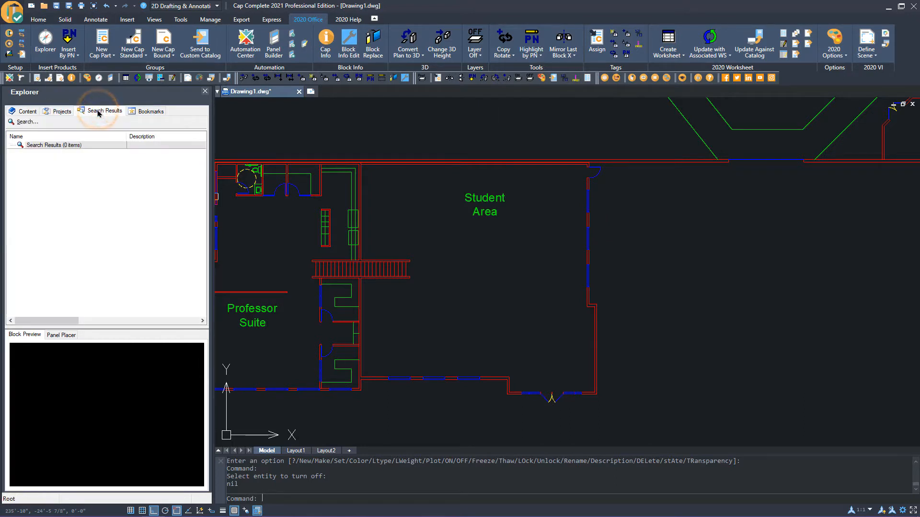
click(151, 112)
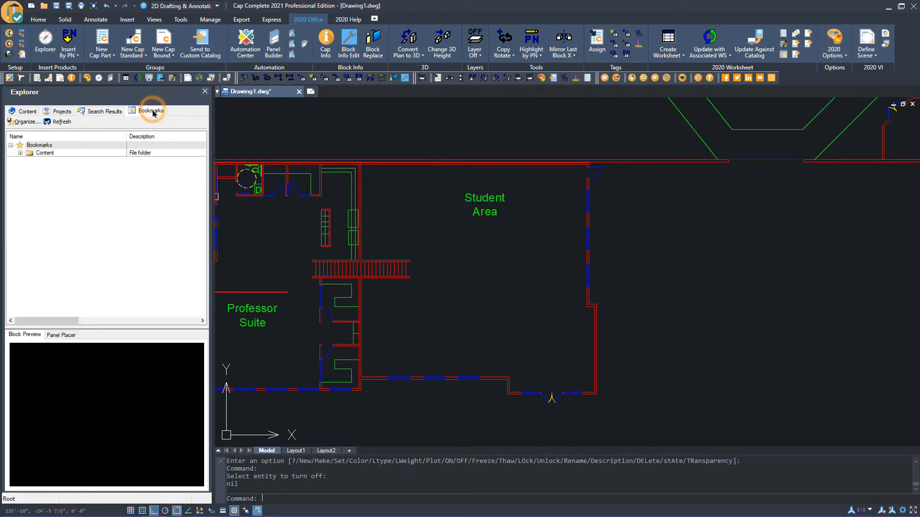
click(26, 112)
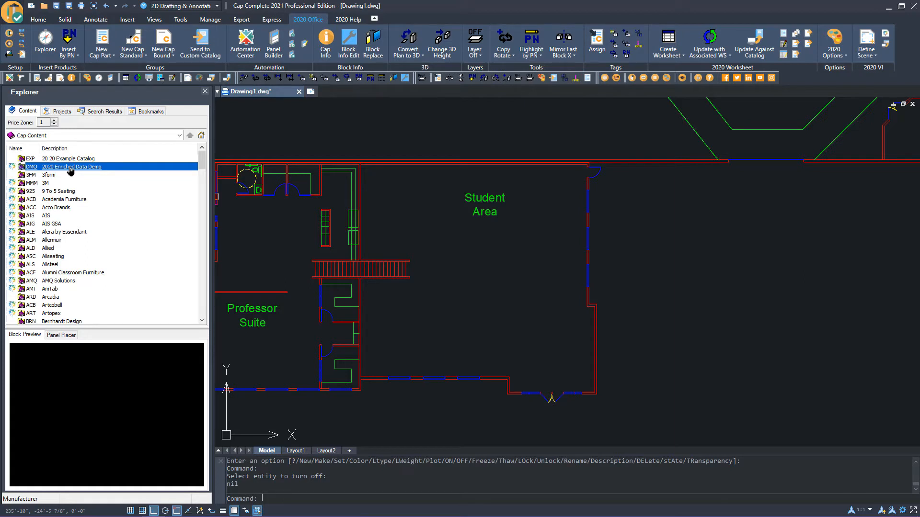
From the 2020 Enriched Data Demo catalog's Storage > Open Bookshelves > 5 High > Metal, place a SOBS7272 bookshelf in the Student Area rotated 180°
double_click(71, 168)
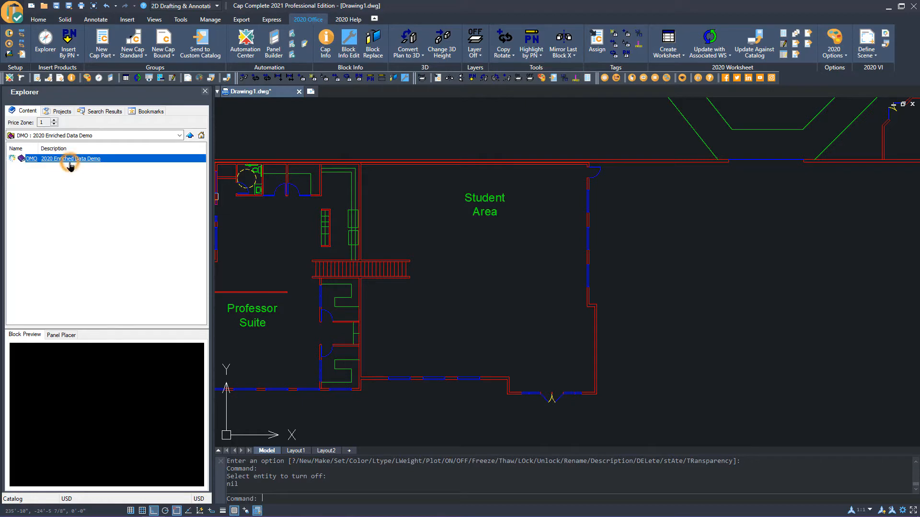
double_click(70, 163)
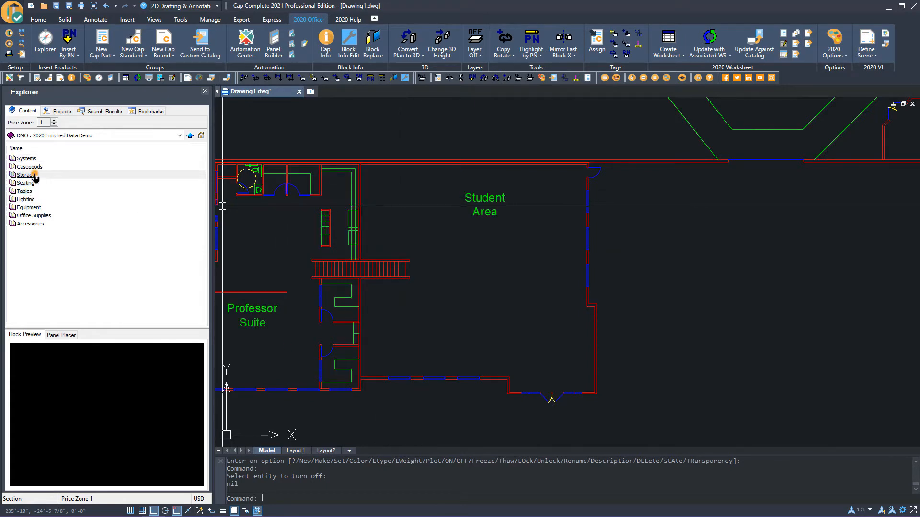
double_click(35, 179)
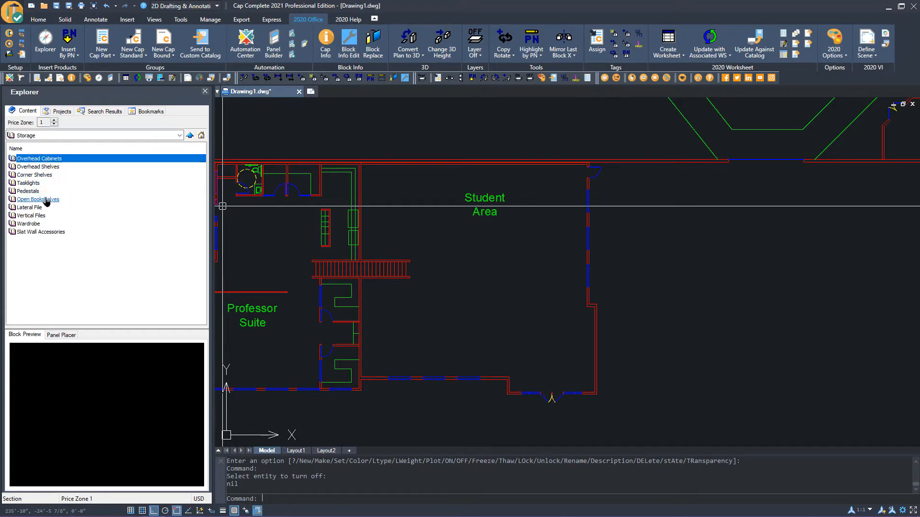
click(47, 201)
double_click(53, 200)
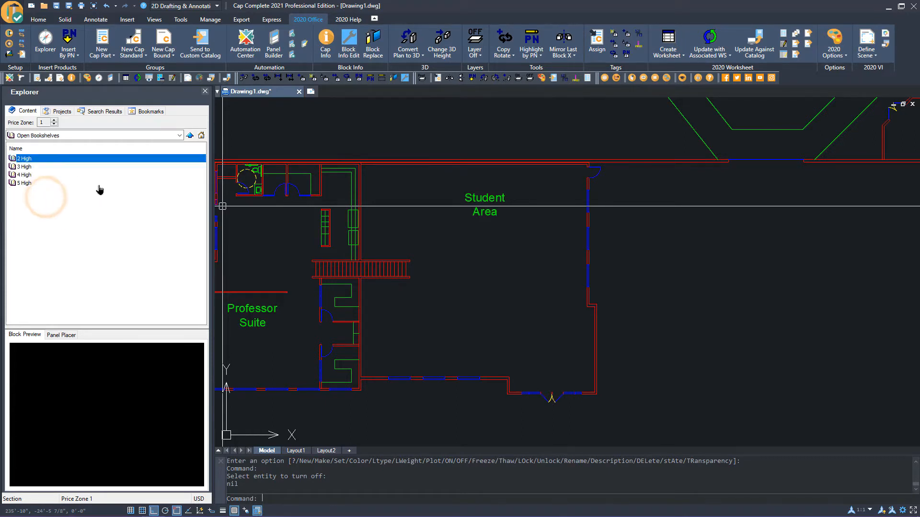
double_click(27, 185)
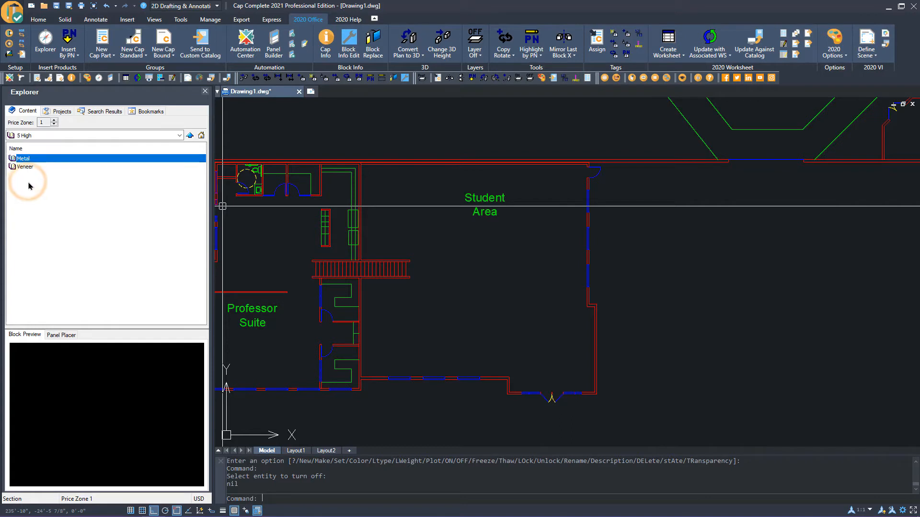
double_click(34, 160)
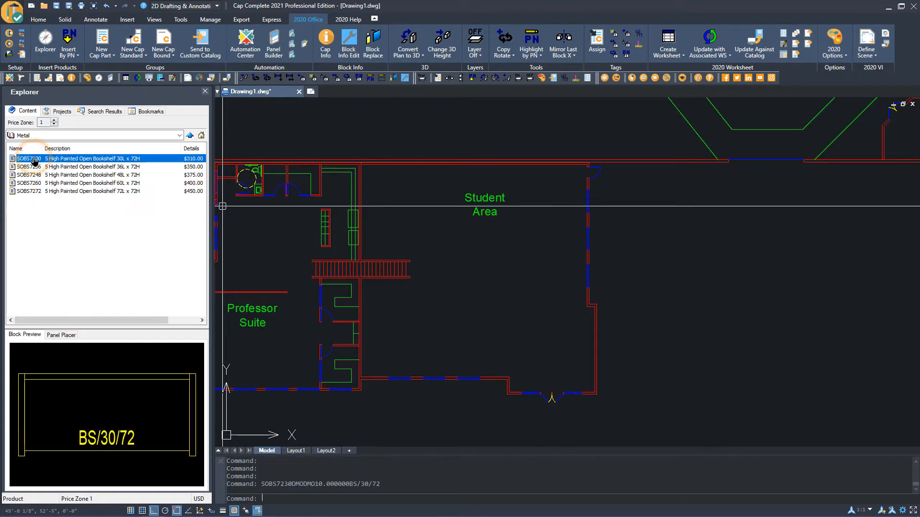
click(59, 191)
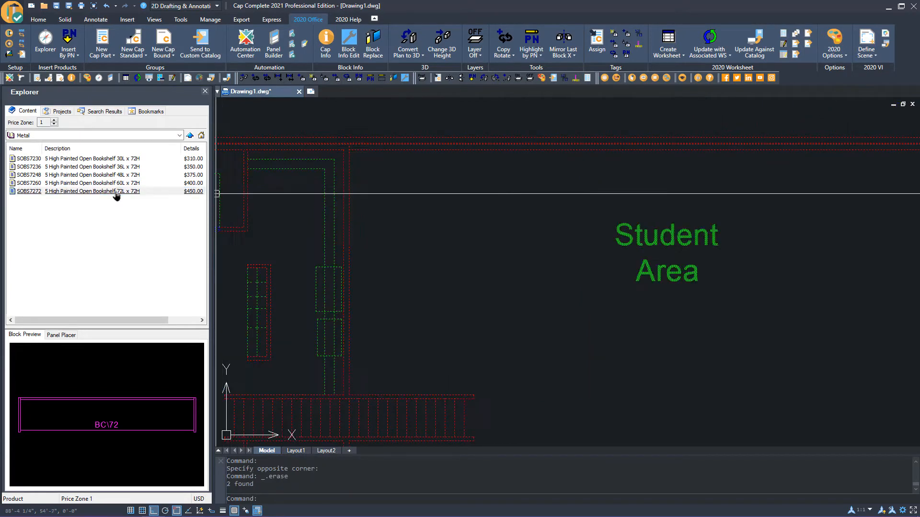
click(115, 192)
drag(115, 192, 437, 249)
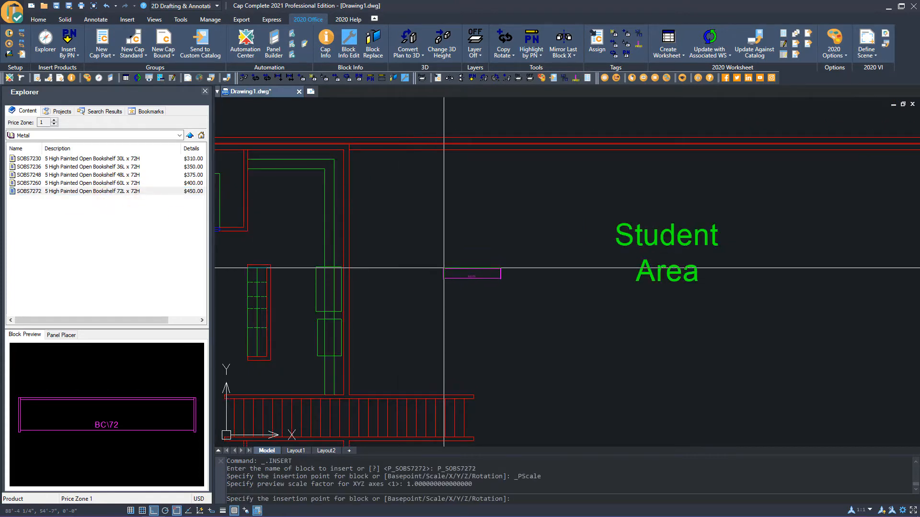
click(454, 266)
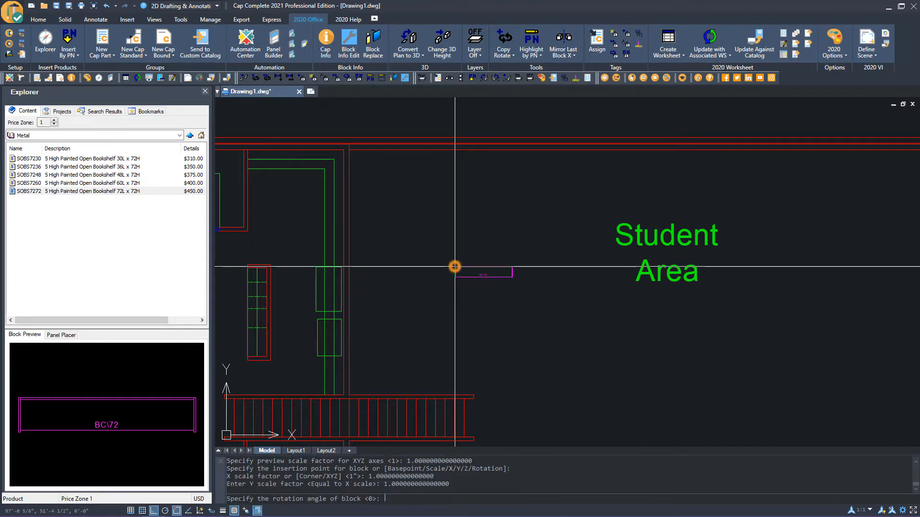
click(392, 272)
scroll(371, 283, up, 2)
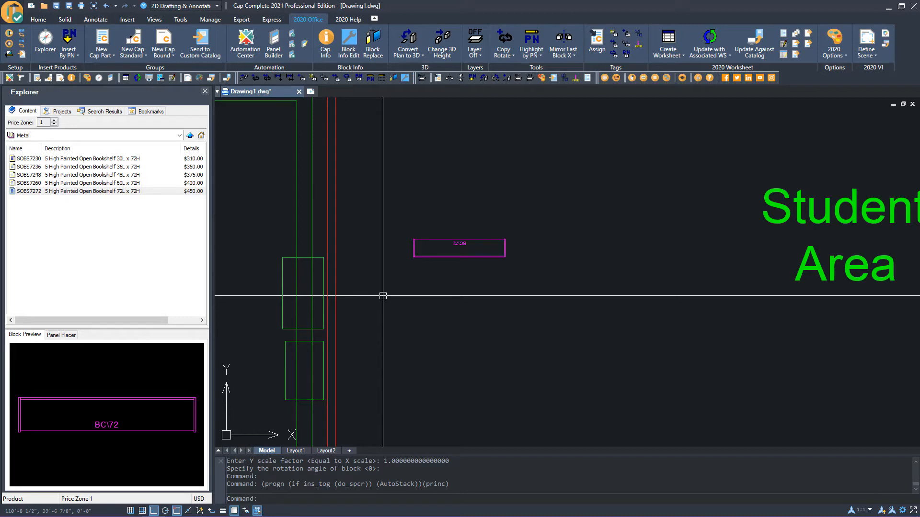
Insert a second SOBS7272 bookshelf back to back below the first one, at 0° rotation
key(Return)
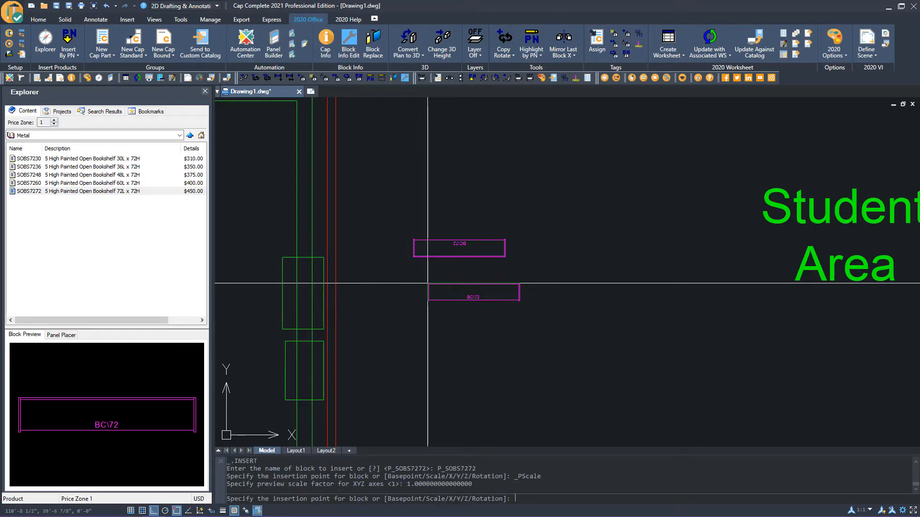
scroll(428, 283, up, 4)
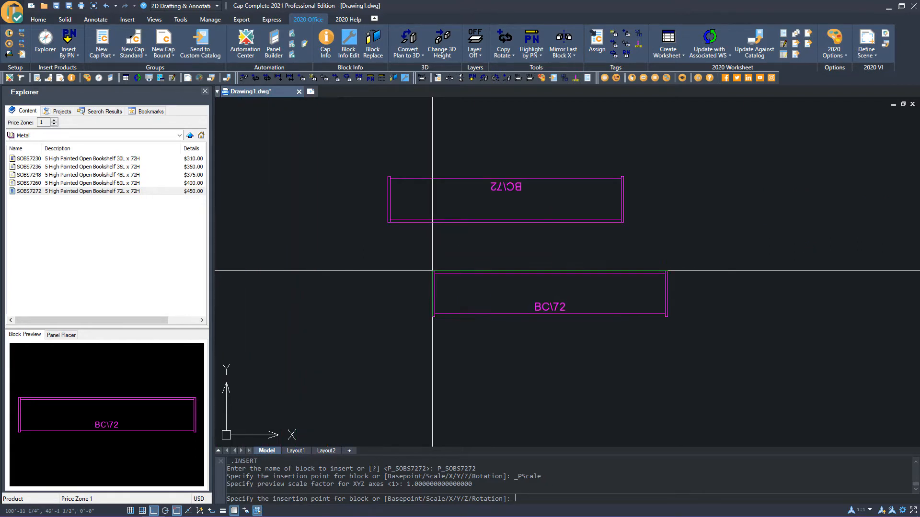
click(106, 191)
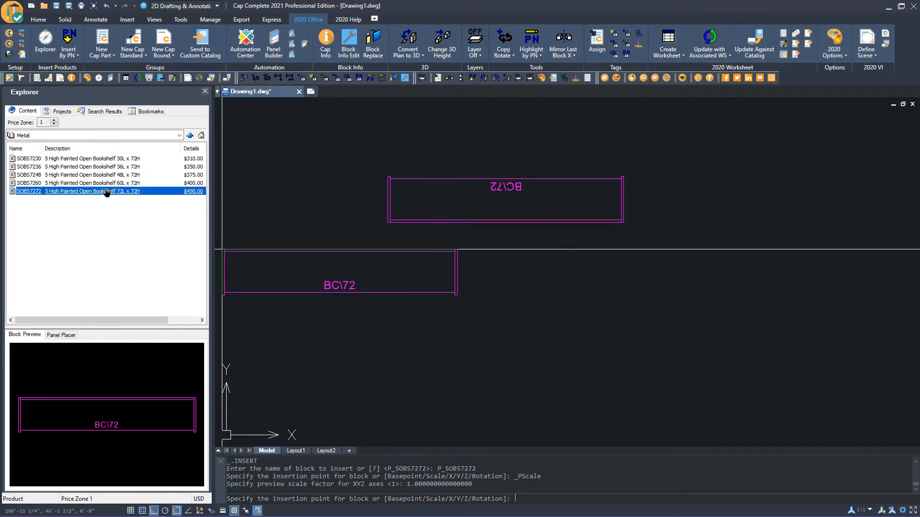
scroll(407, 230, up, 4)
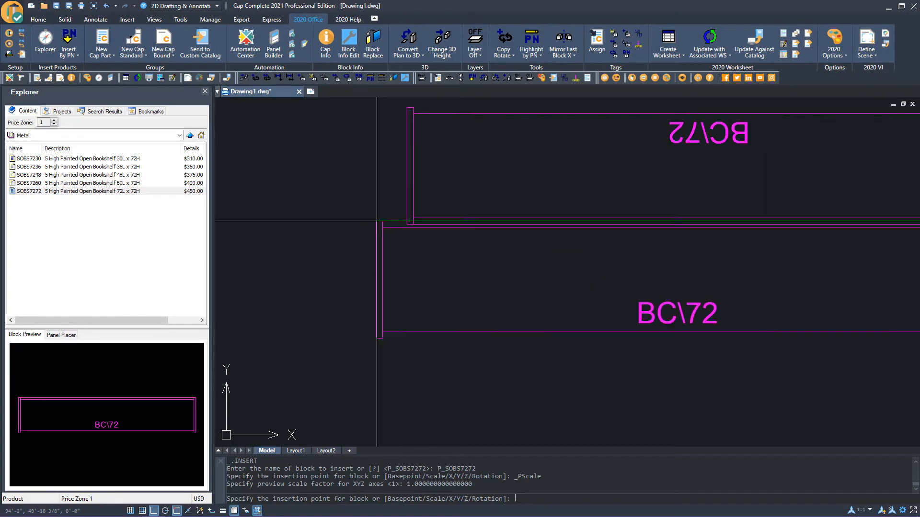
click(406, 227)
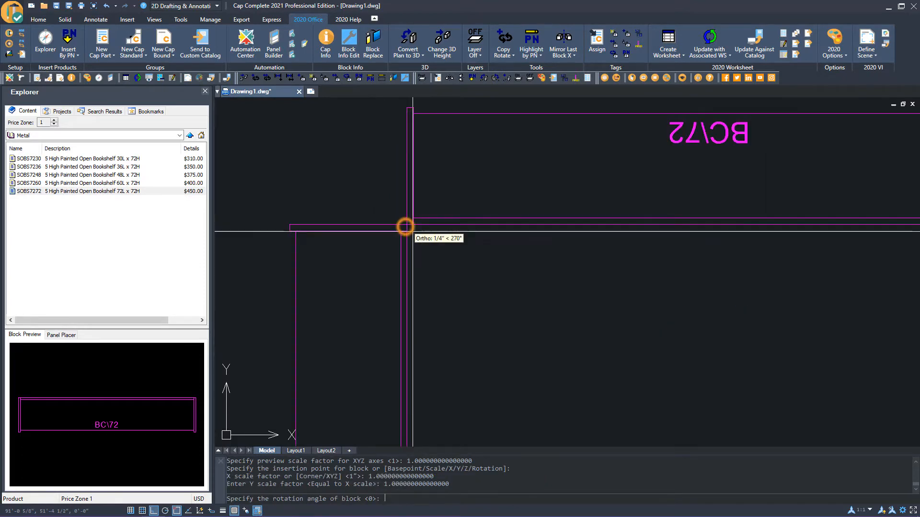
scroll(622, 307, down, 3)
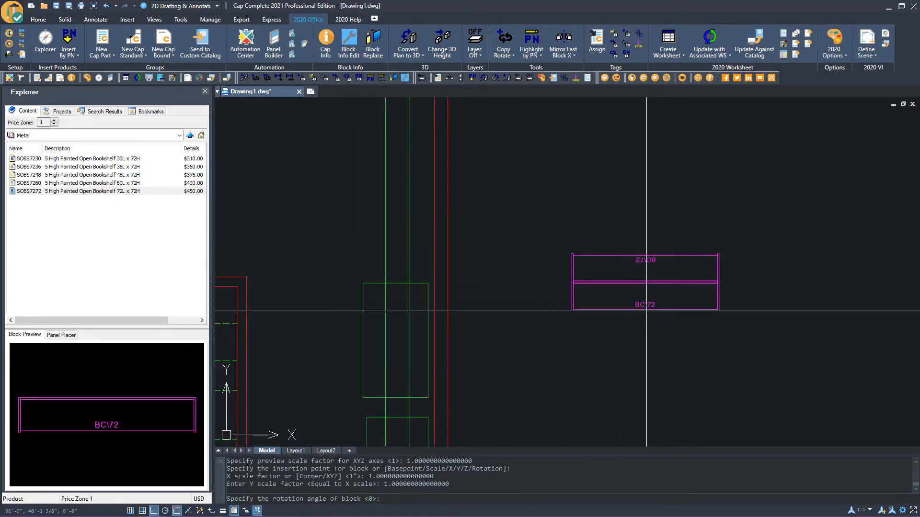
click(740, 320)
scroll(634, 355, down, 4)
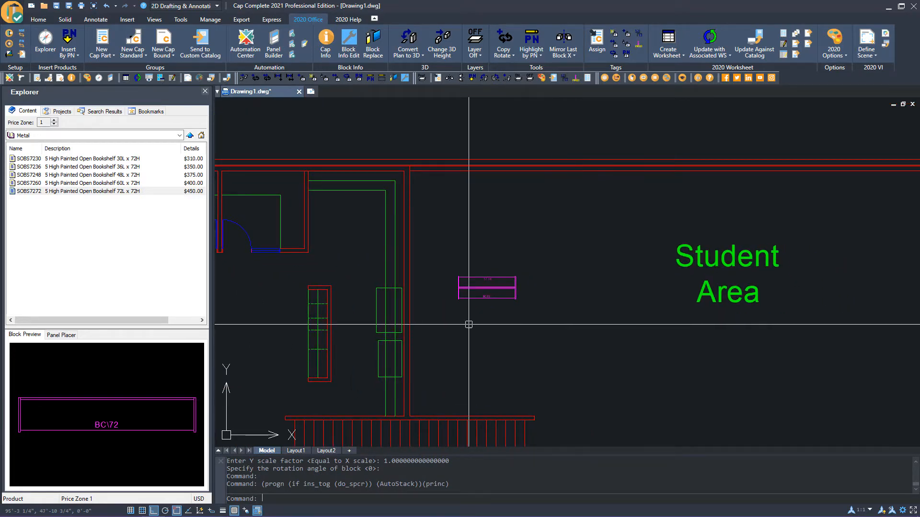
Insert a TSTX48 square X-base table from Tables > Tables with base > Square above the bookshelves
click(181, 136)
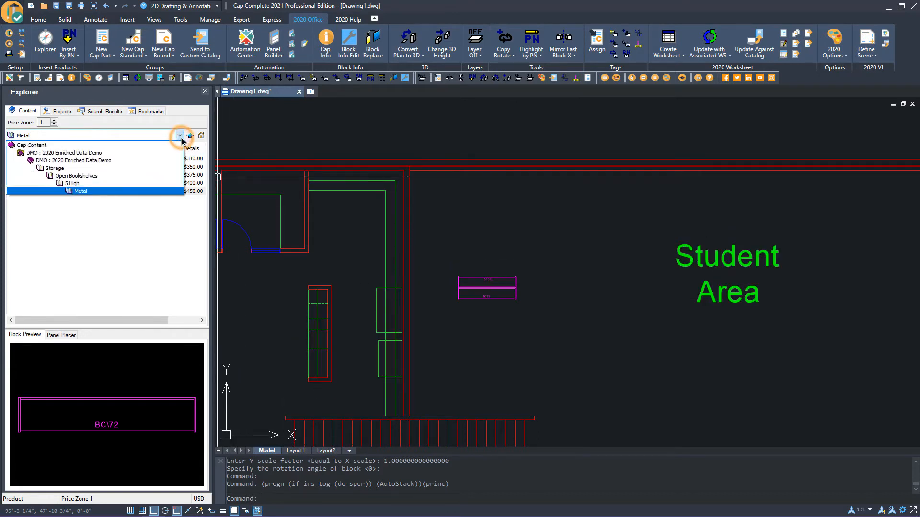
click(57, 161)
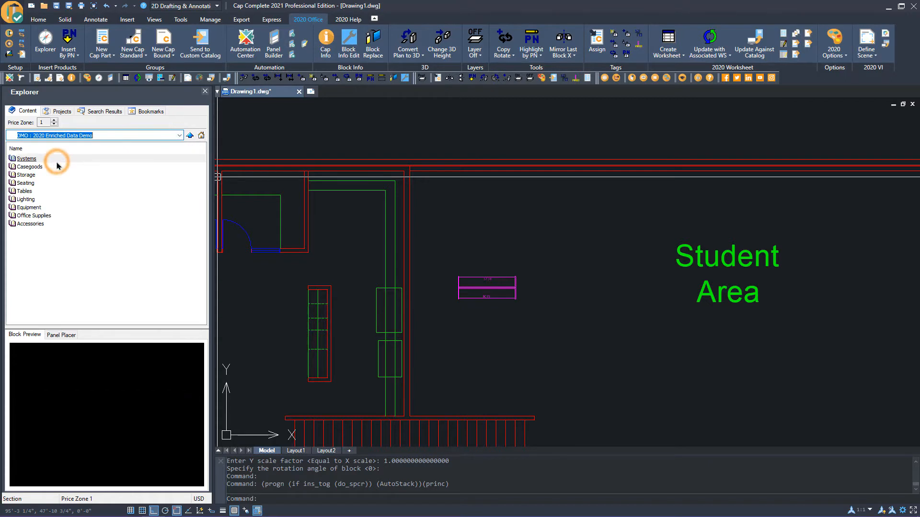
double_click(27, 191)
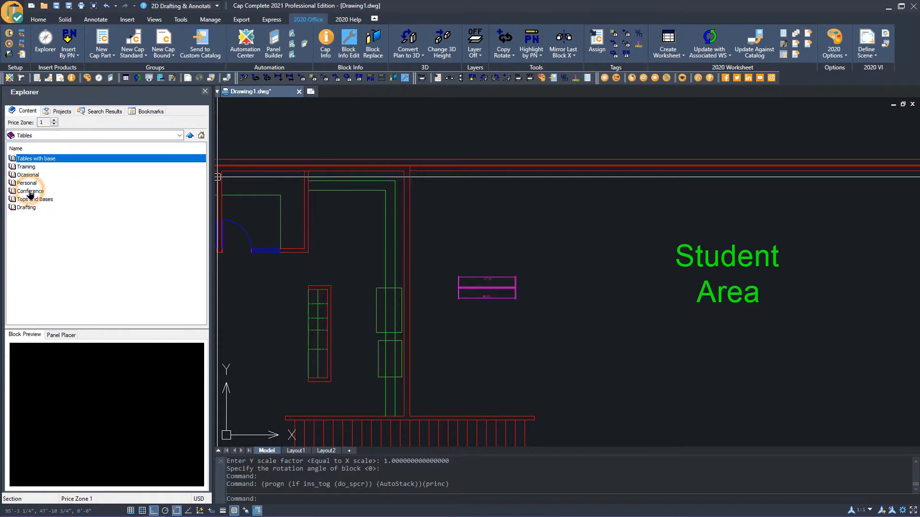
double_click(44, 159)
click(26, 168)
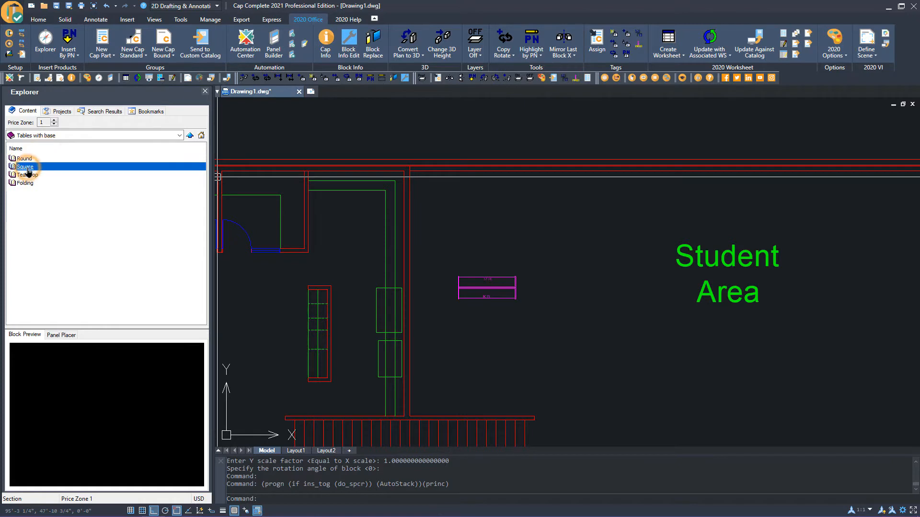
double_click(28, 171)
click(30, 183)
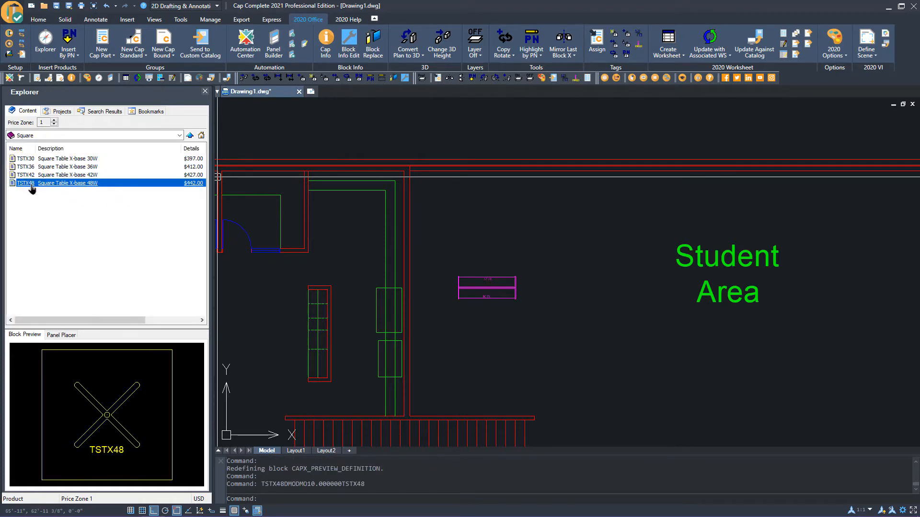
drag(49, 188, 385, 220)
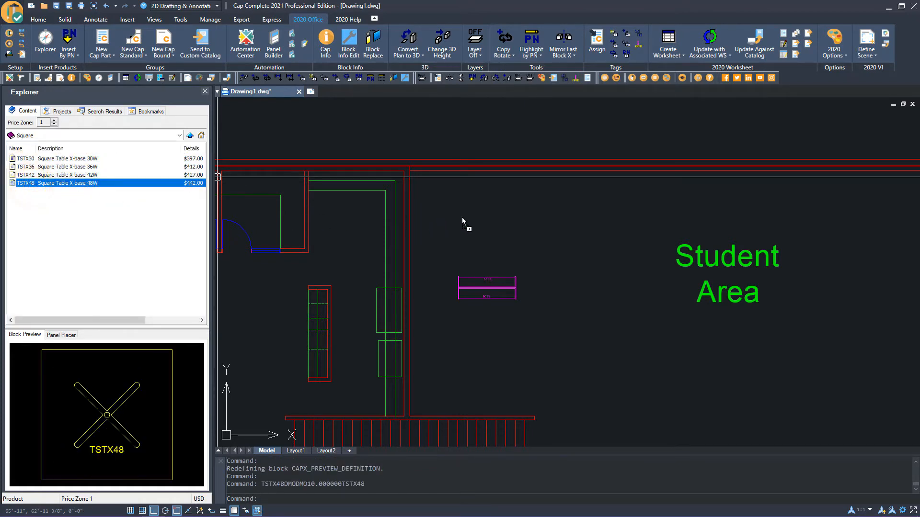
drag(462, 220, 487, 230)
scroll(486, 228, up, 2)
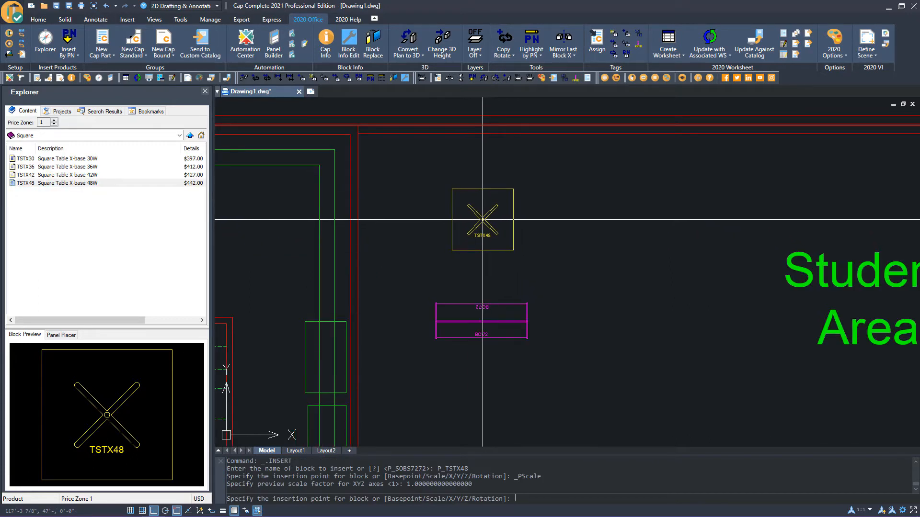
click(481, 223)
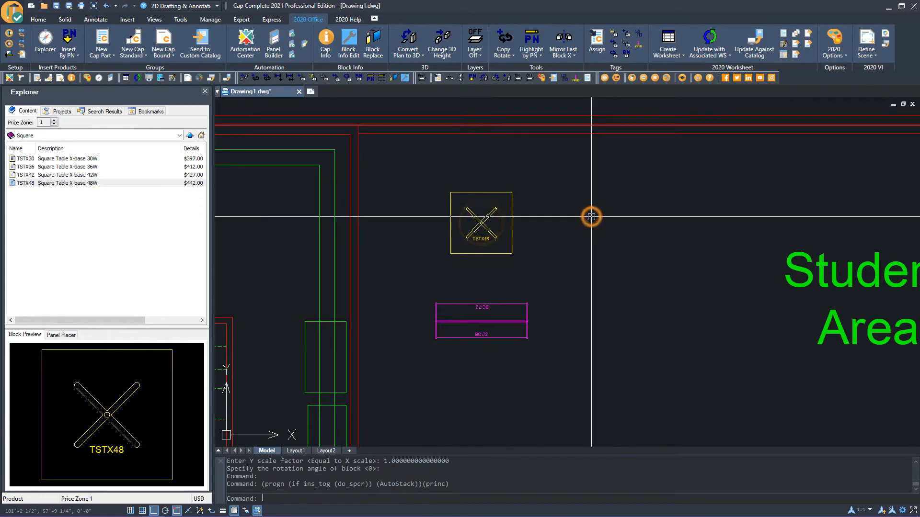
From the 2020 Enriched Data Demo catalog's Seating > Stack > Plastic with Upholstered Seat, place an SDCHSTACKPAD side chair above the TSTX48 table
click(180, 136)
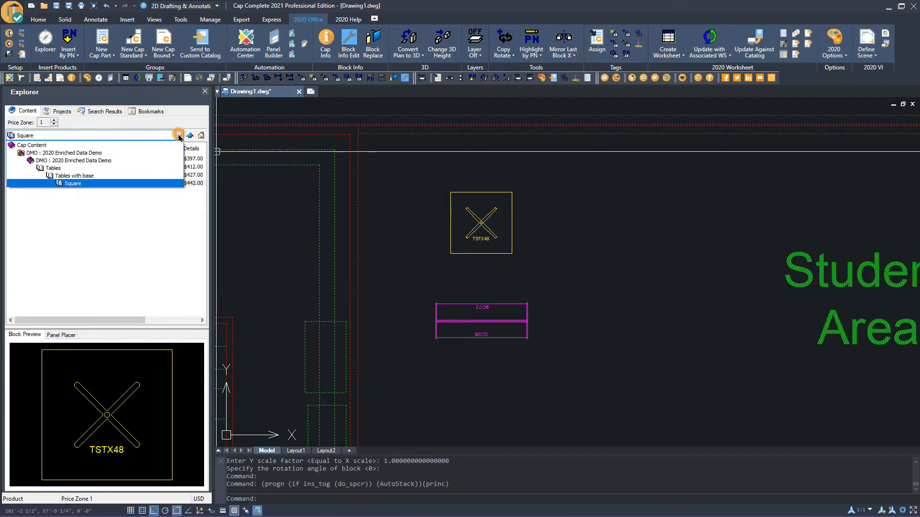
click(73, 161)
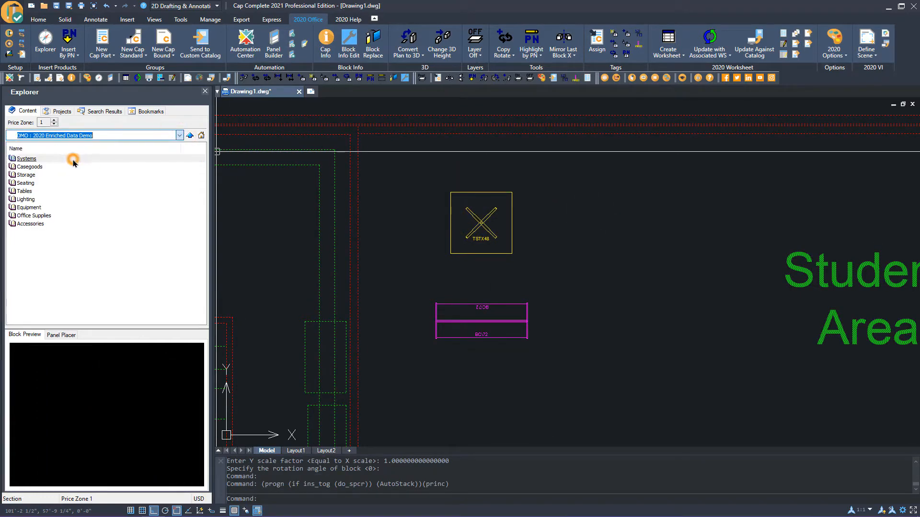
double_click(31, 184)
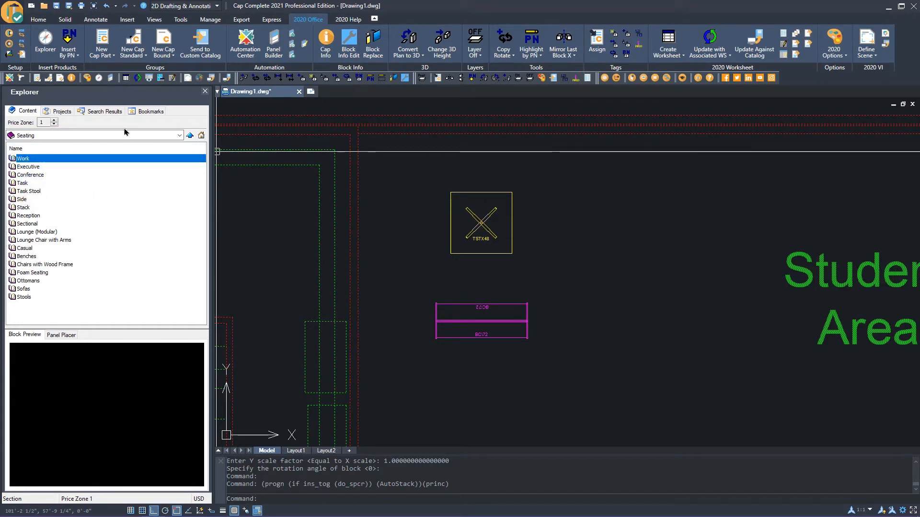
click(28, 210)
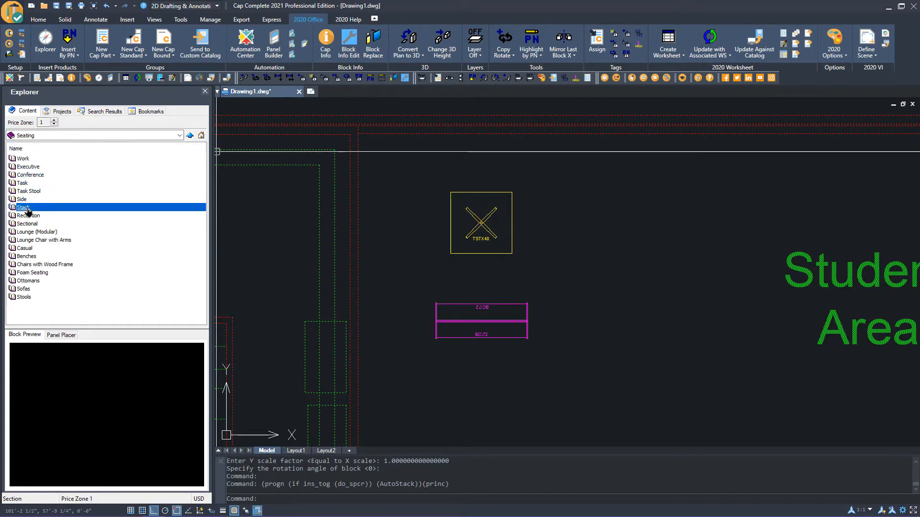
double_click(27, 211)
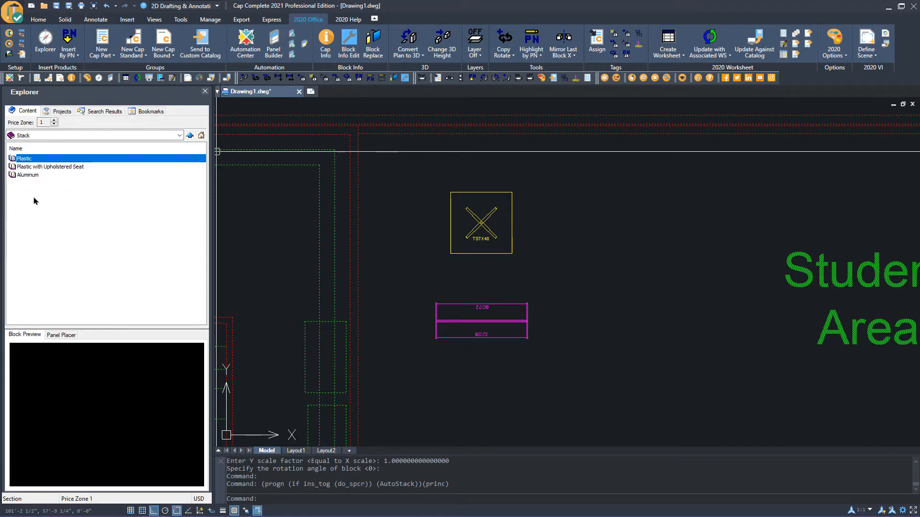
click(59, 168)
double_click(59, 167)
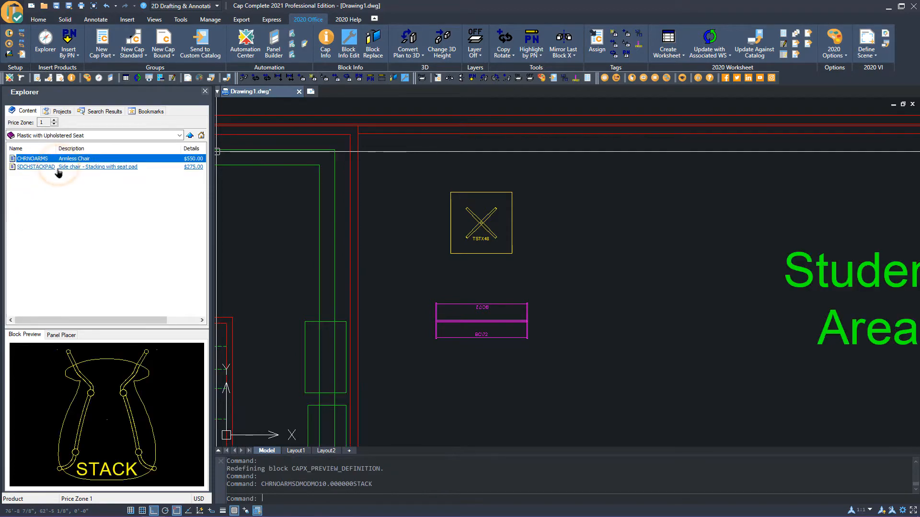
mouse_move(45, 171)
mouse_down()
mouse_move(37, 171)
mouse_move(435, 223)
mouse_up()
scroll(456, 150, up, 4)
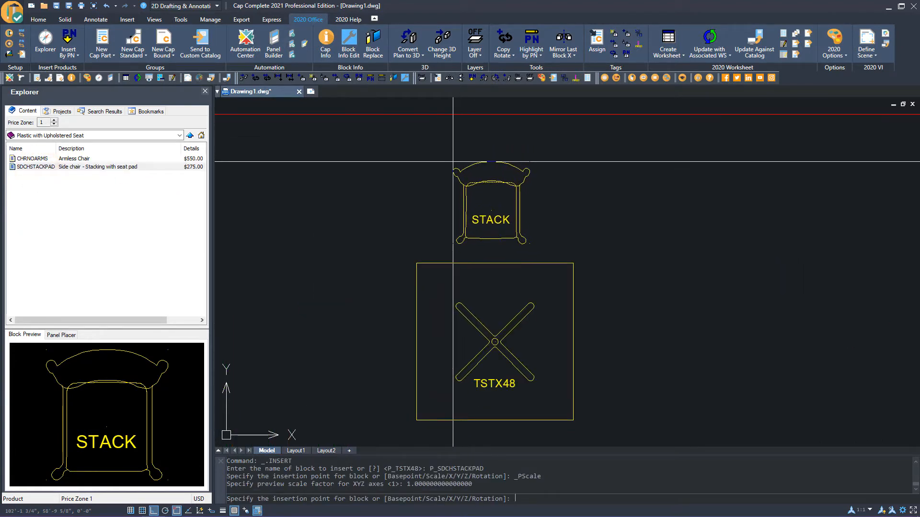
click(452, 162)
key(Return)
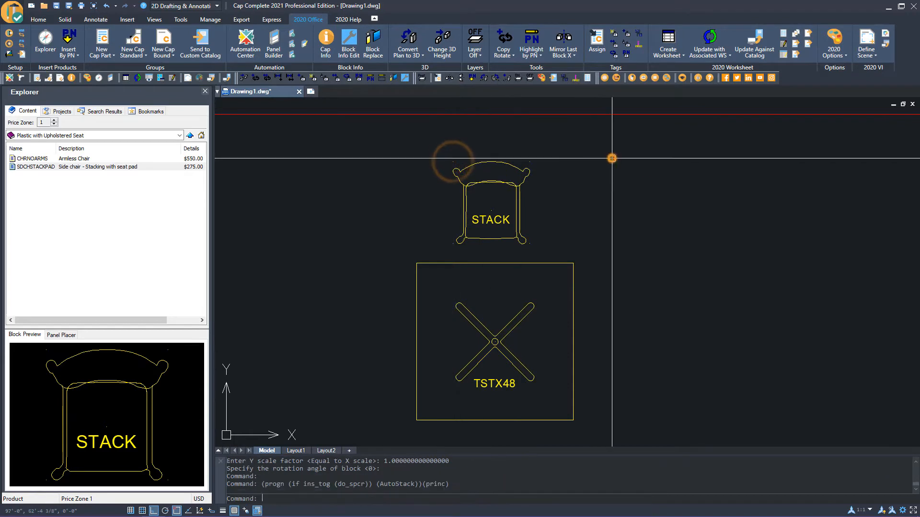
Copy-rotate the chair 90° about the table's center to place a second chair on the table's left side
scroll(575, 201, down, 3)
scroll(602, 246, up, 2)
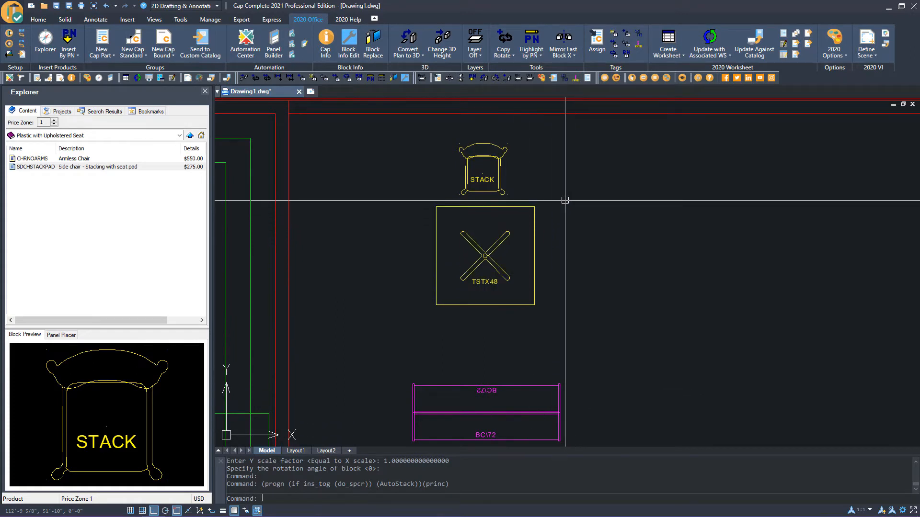
click(512, 99)
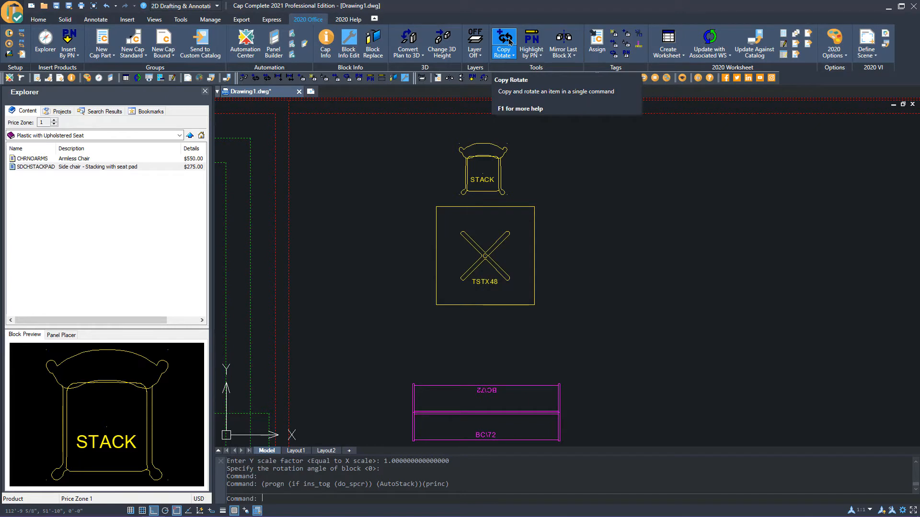
click(509, 42)
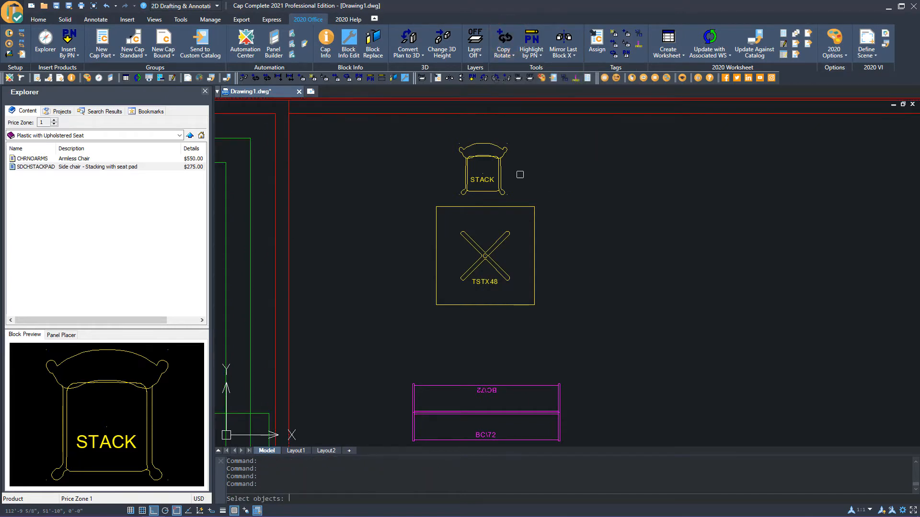
key(Return)
scroll(546, 250, up, 2)
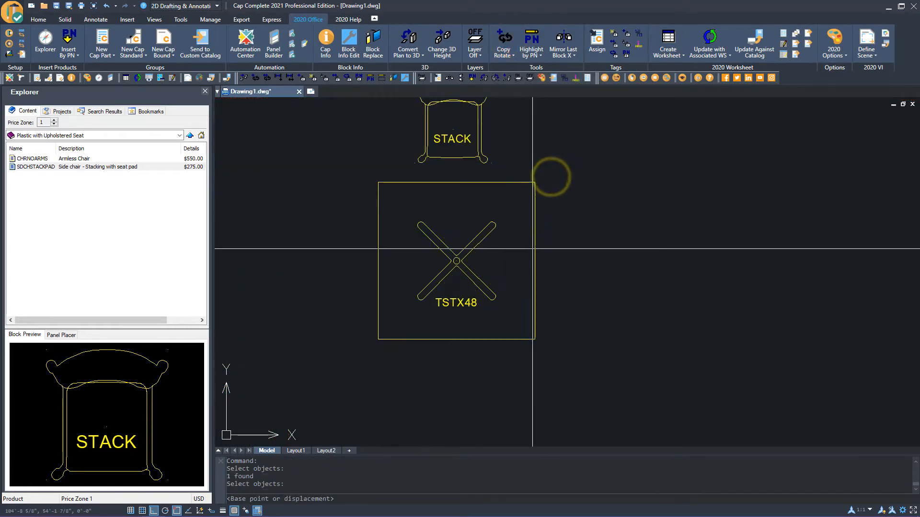
scroll(479, 264, up, 4)
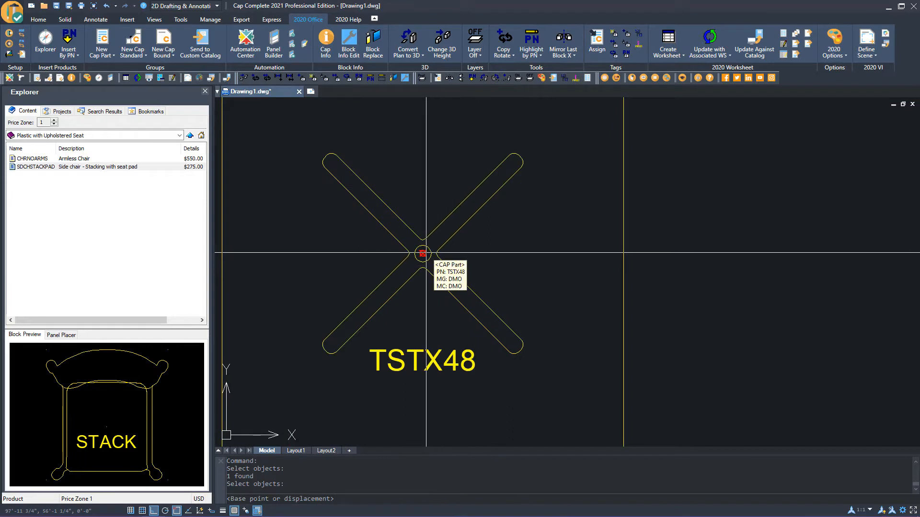
click(424, 254)
click(424, 254)
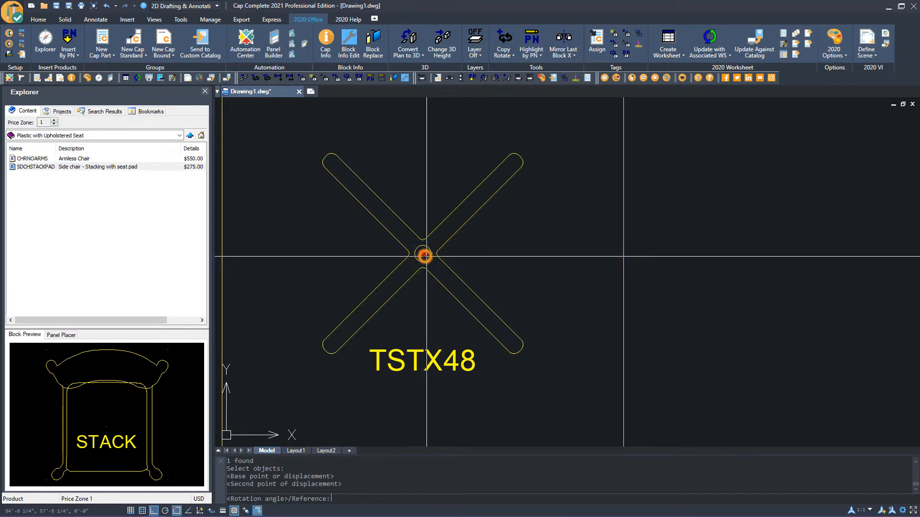
scroll(534, 269, down, 4)
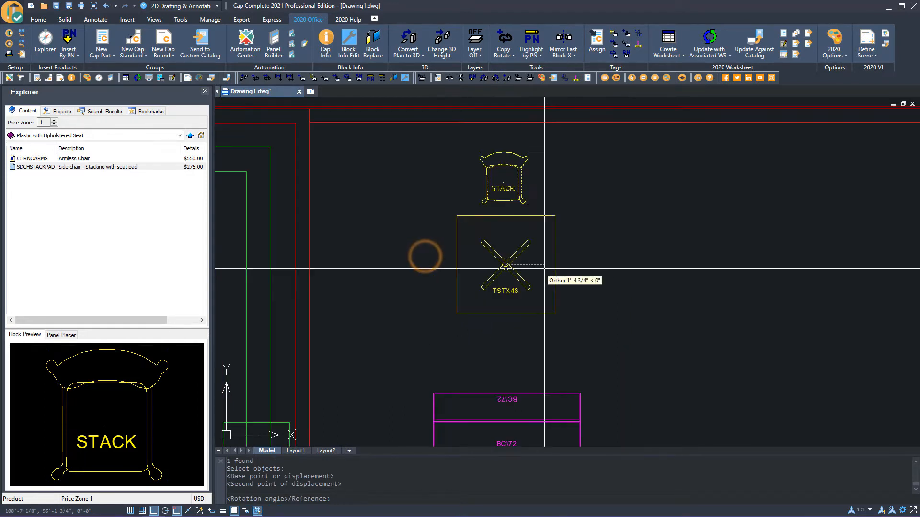
click(580, 142)
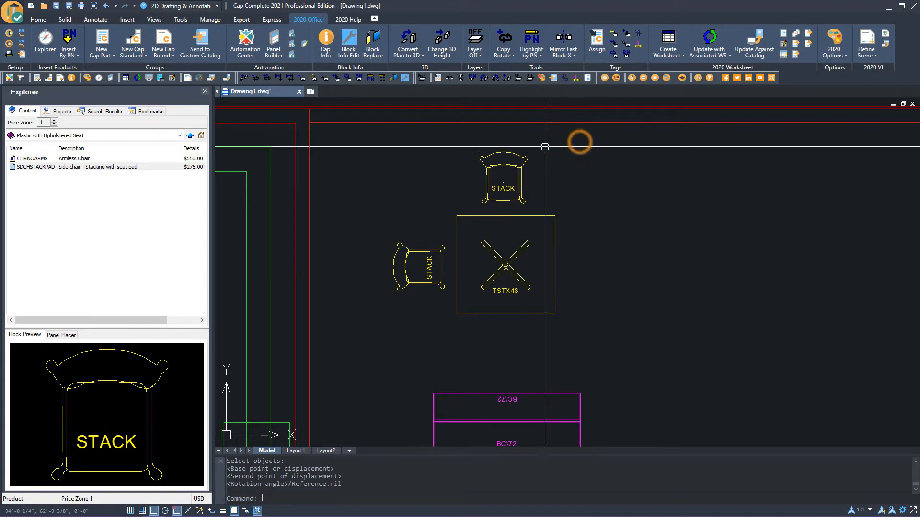
Copy-rotate both chairs 180° about the table's center to add chairs on the right and bottom sides
click(507, 42)
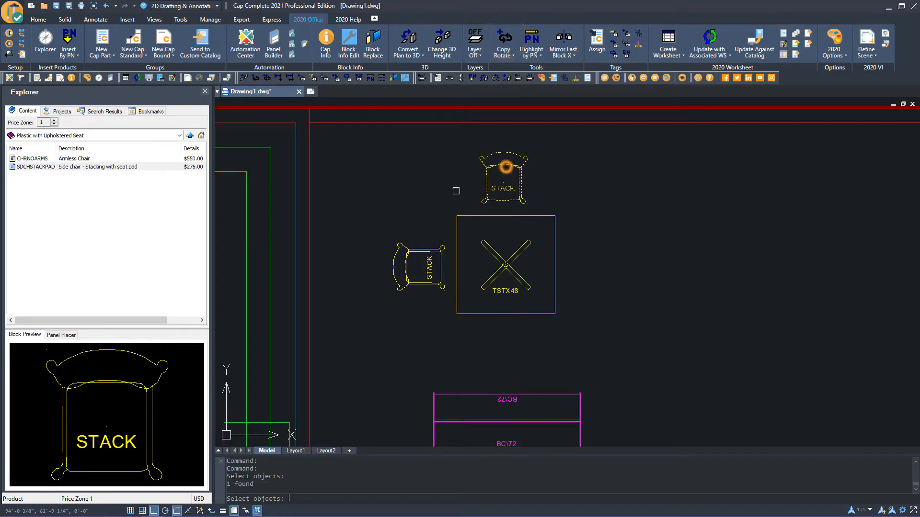
click(431, 250)
right_click(417, 209)
scroll(508, 263, up, 3)
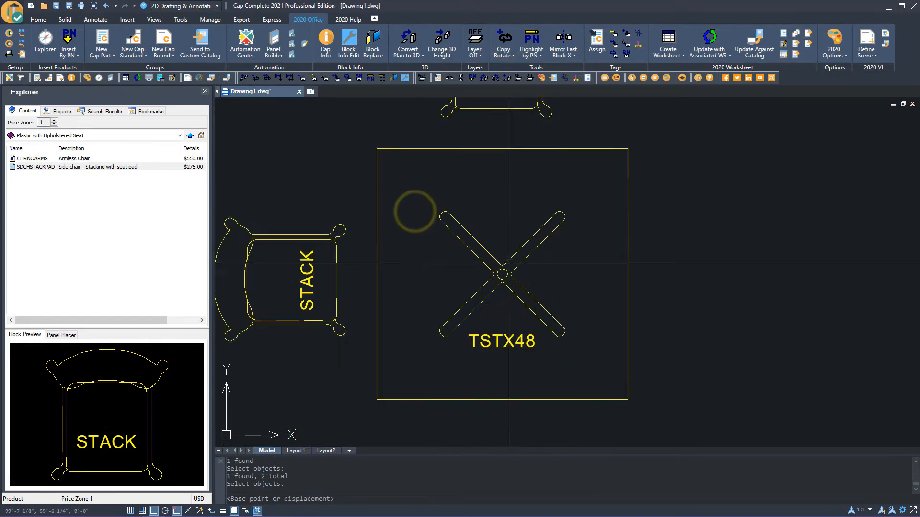
scroll(508, 263, up, 2)
click(495, 284)
click(495, 285)
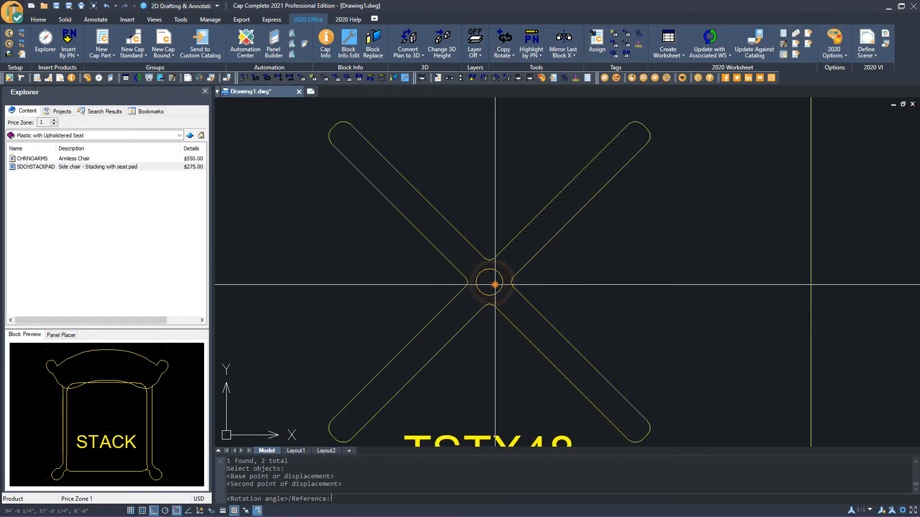
scroll(495, 284, down, 5)
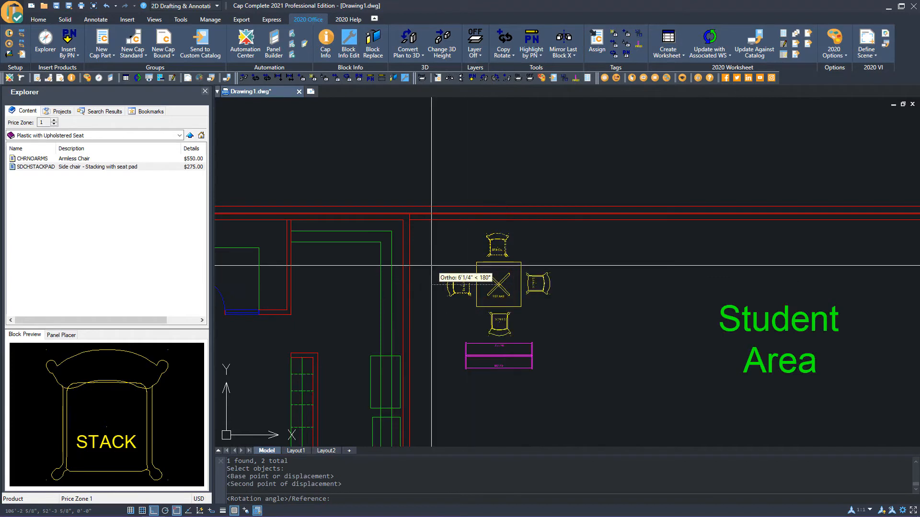
click(431, 264)
scroll(489, 288, down, 3)
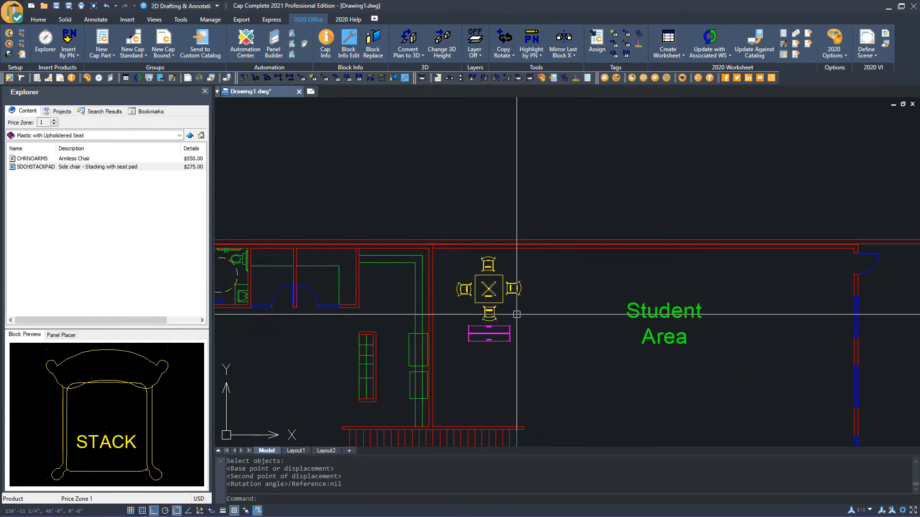
scroll(516, 306, up, 4)
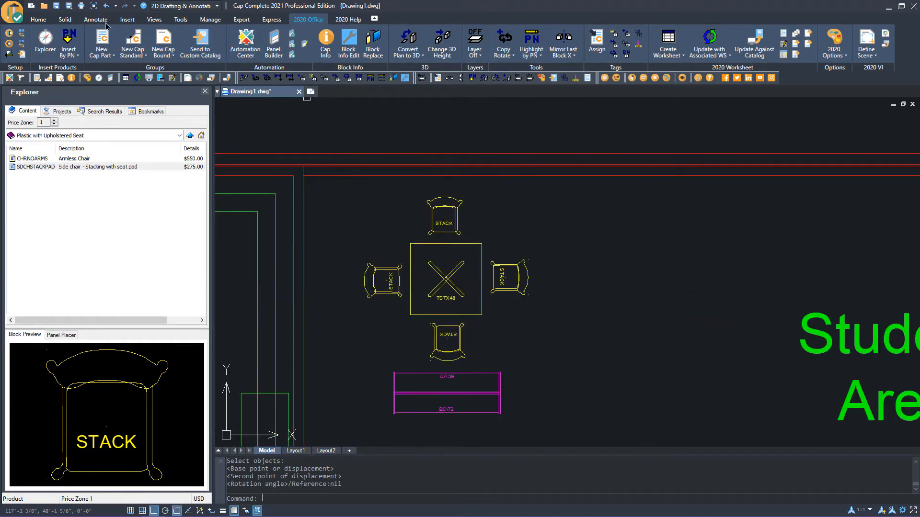
Rotate the table and its four chairs 45° about the table's center
click(39, 19)
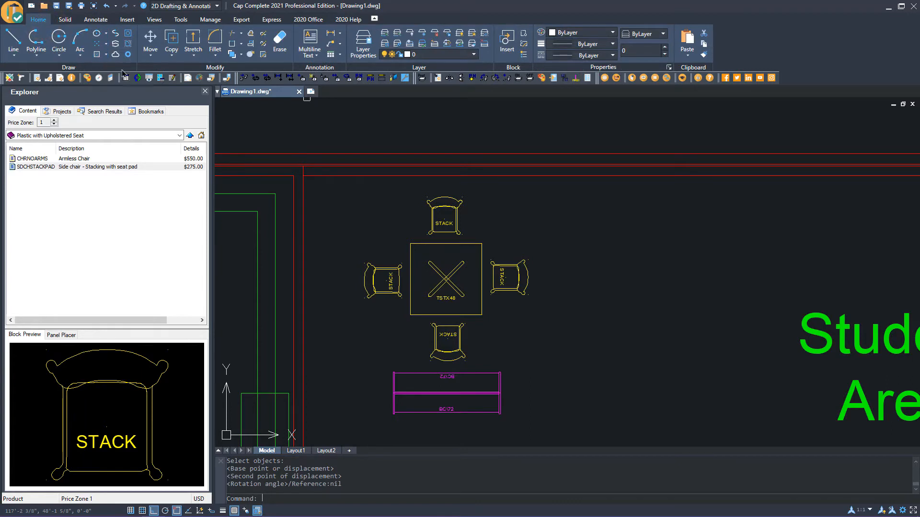
click(150, 56)
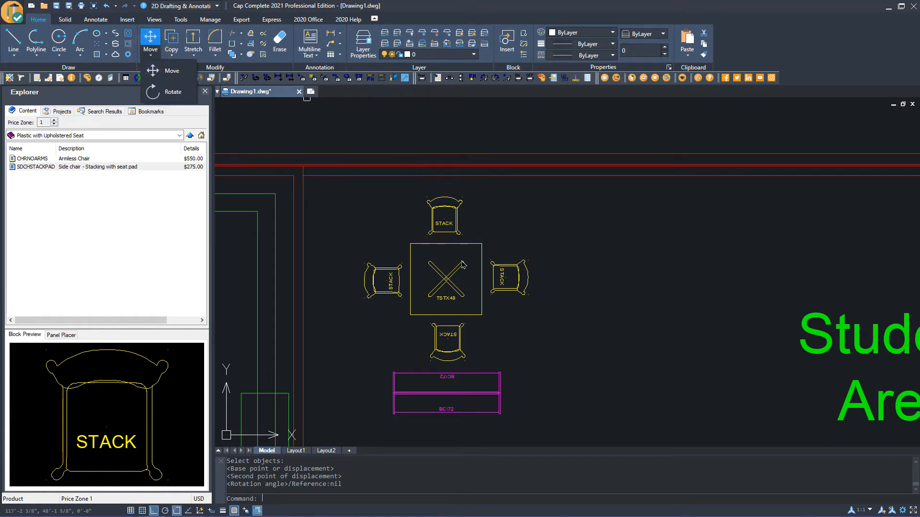
click(534, 206)
click(544, 198)
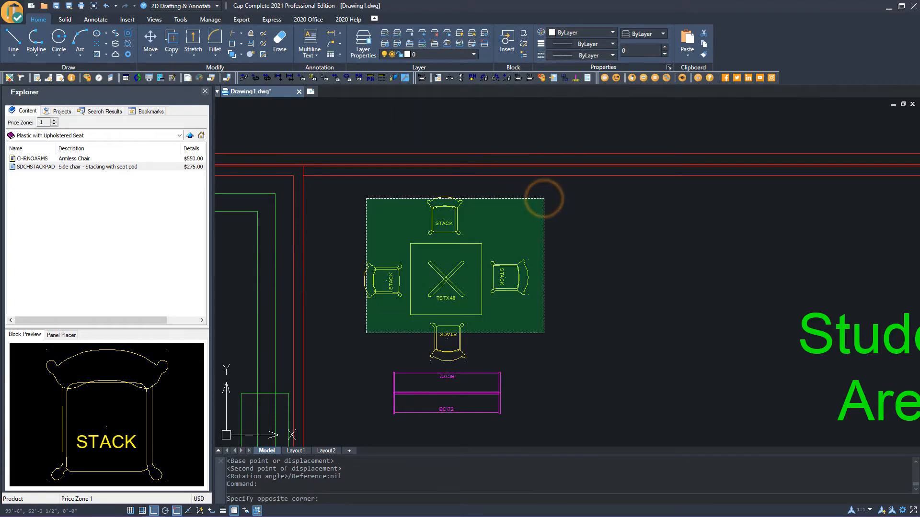
click(366, 333)
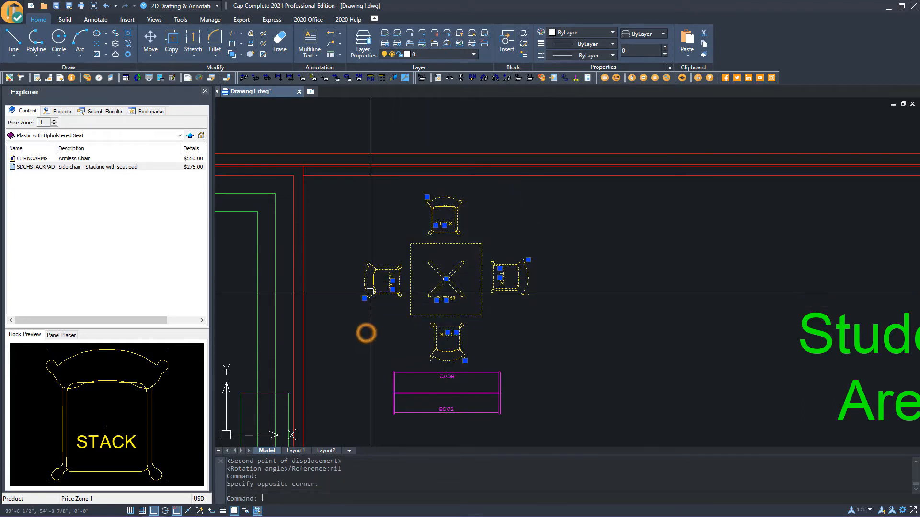
click(153, 57)
click(168, 89)
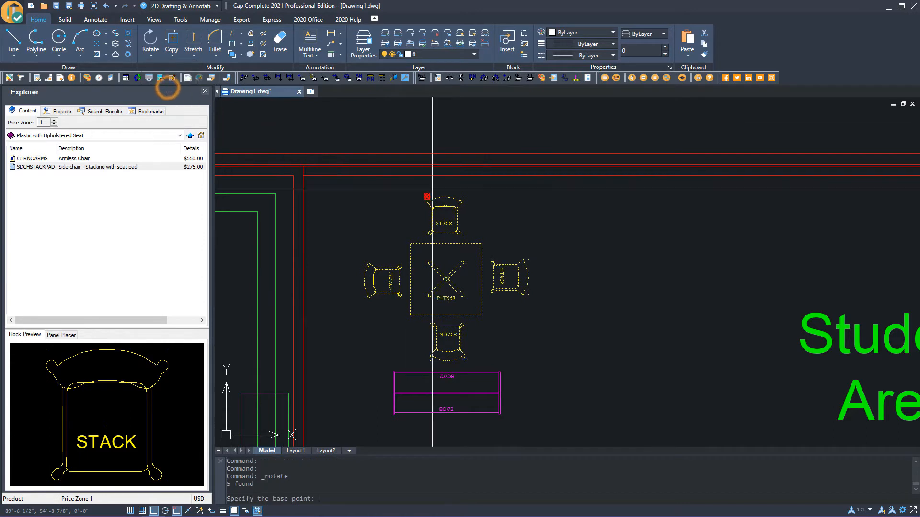
click(446, 278)
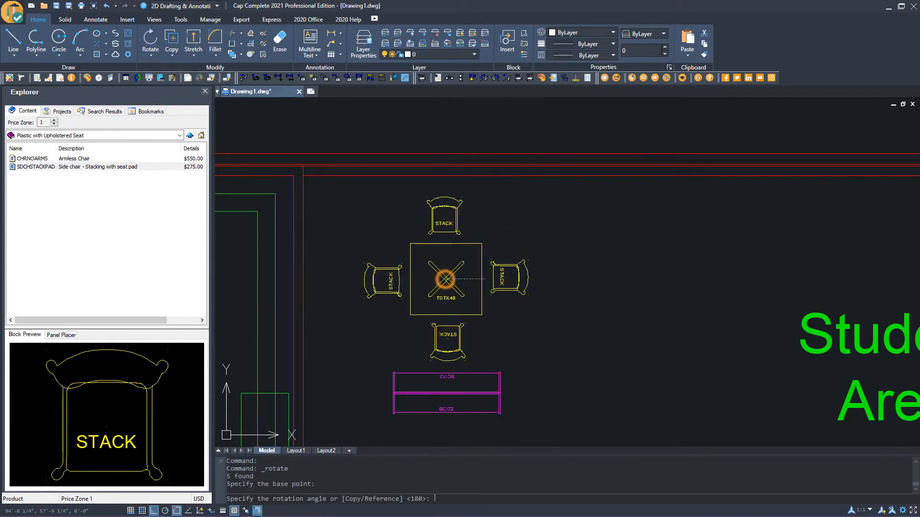
text(45)
key(Return)
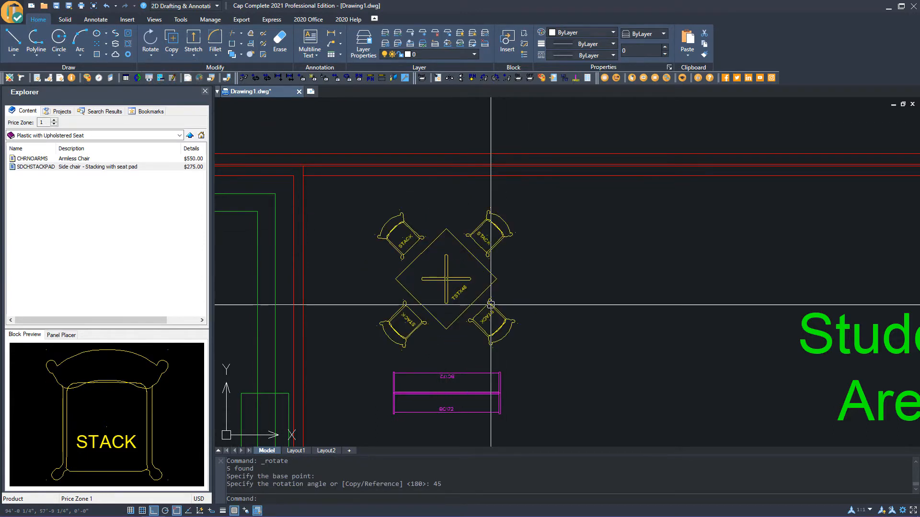
Use Copy Rotate to copy the table and its four chairs below the BC72 piece, with no added rotation
scroll(491, 303, down, 3)
scroll(530, 343, up, 1)
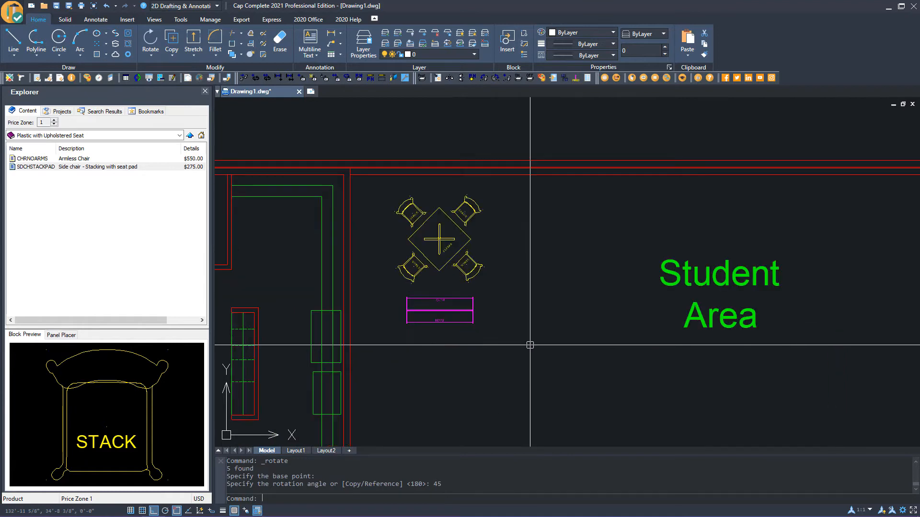
middle_drag(530, 345, 495, 293)
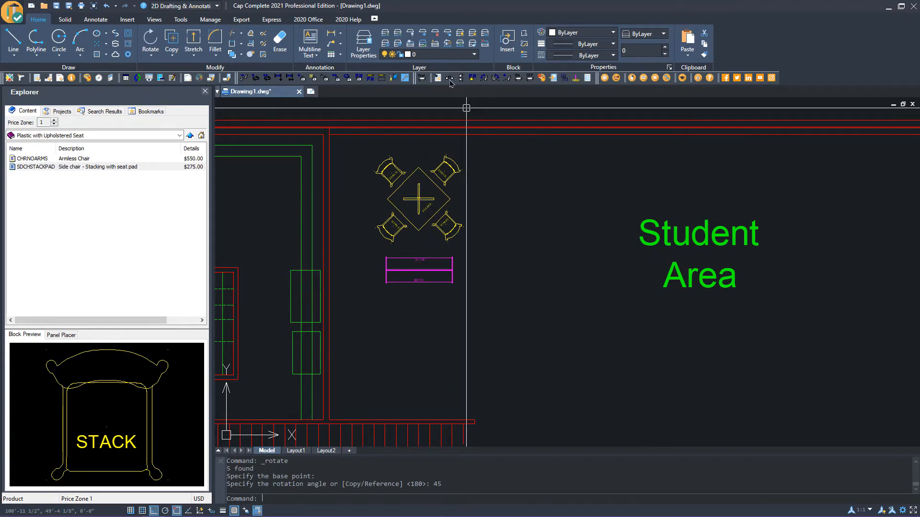
click(311, 19)
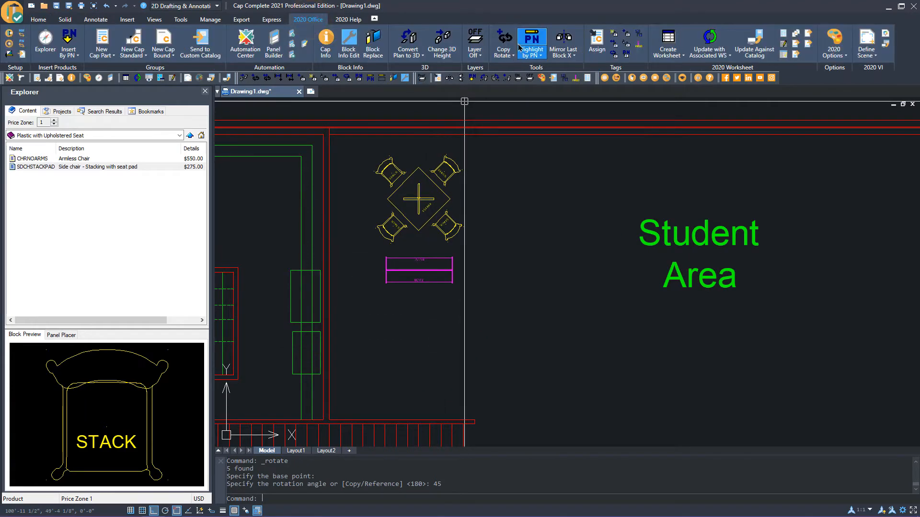
click(504, 38)
click(493, 160)
click(355, 249)
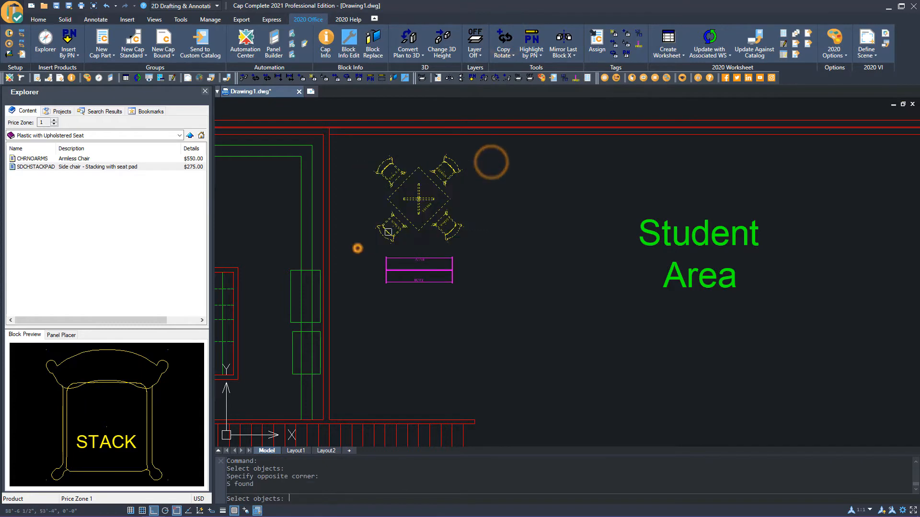
right_click(511, 205)
scroll(399, 254, up, 4)
scroll(345, 300, up, 4)
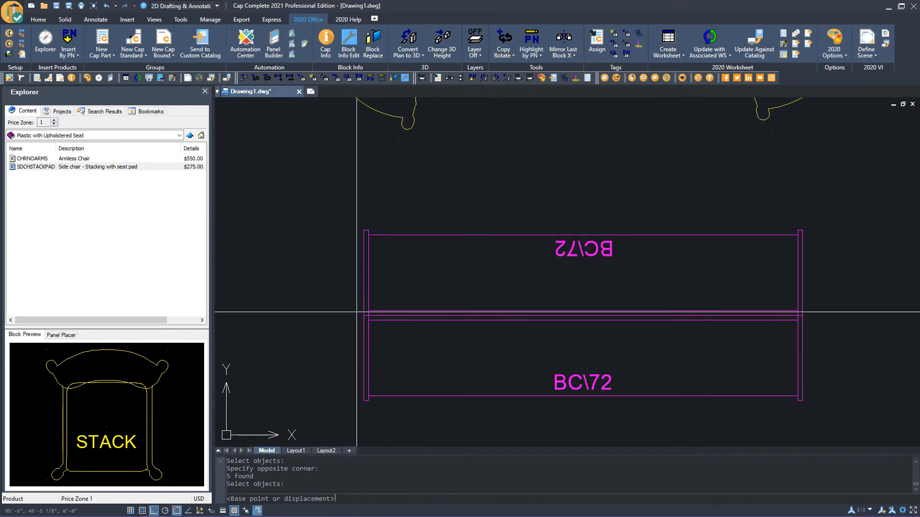
click(359, 312)
scroll(355, 321, down, 6)
scroll(471, 311, up, 5)
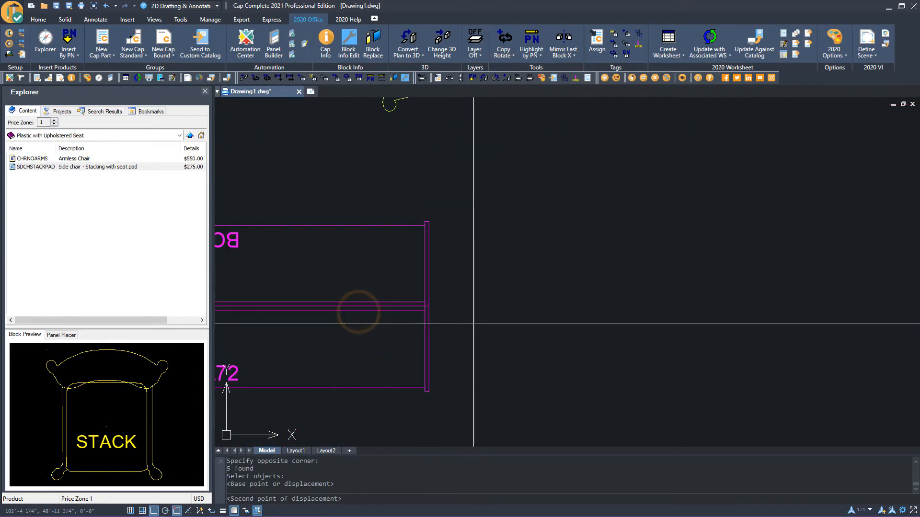
click(433, 307)
scroll(489, 300, down, 2)
scroll(479, 304, down, 5)
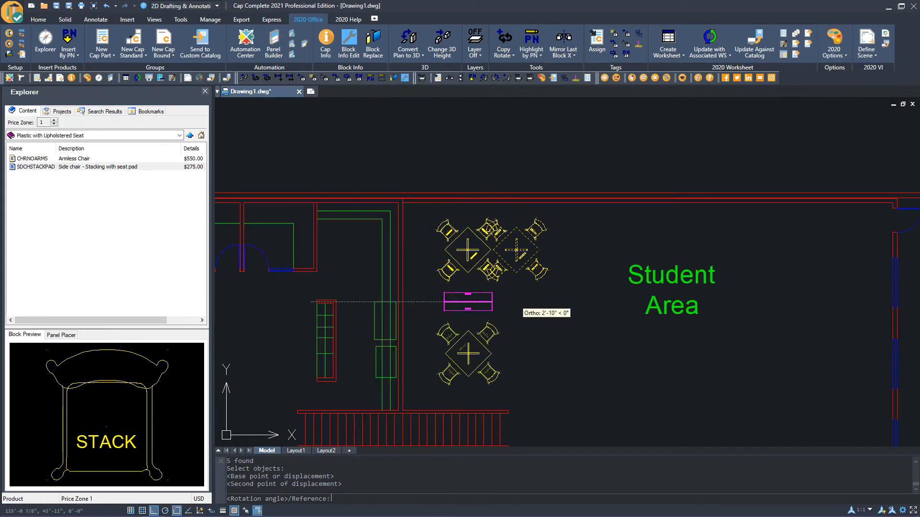
key(Return)
middle_drag(511, 350, 431, 319)
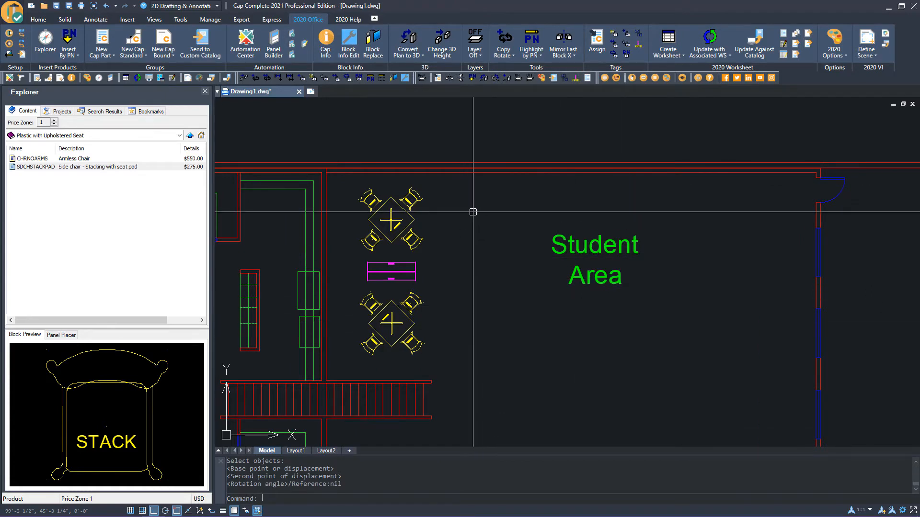
click(514, 59)
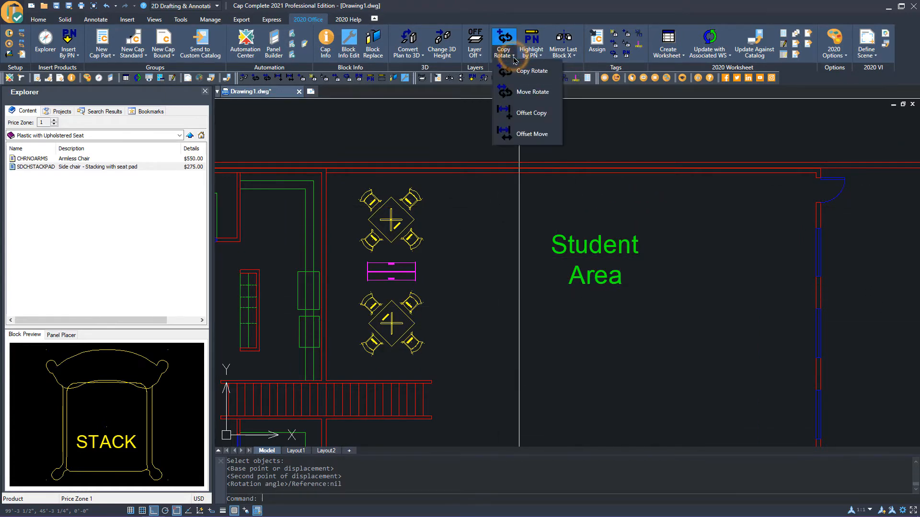
click(528, 117)
click(449, 196)
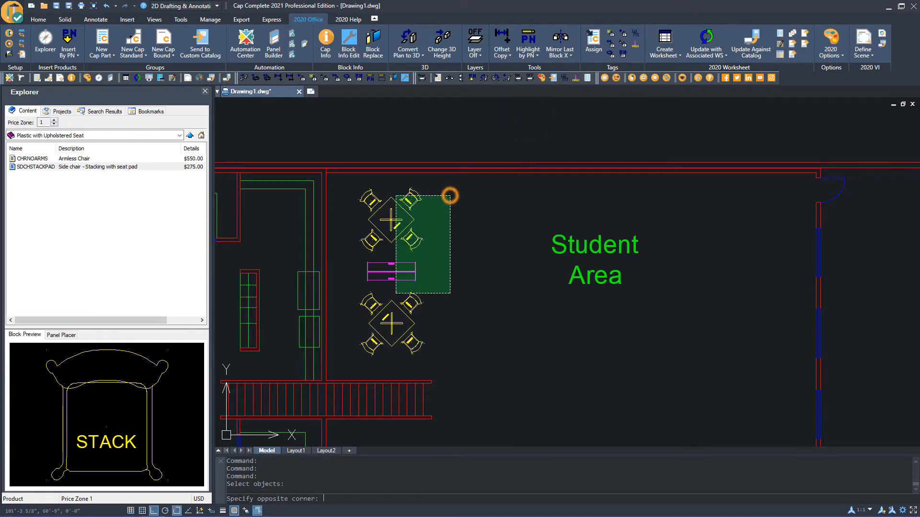
right_click(349, 343)
scroll(363, 278, up, 2)
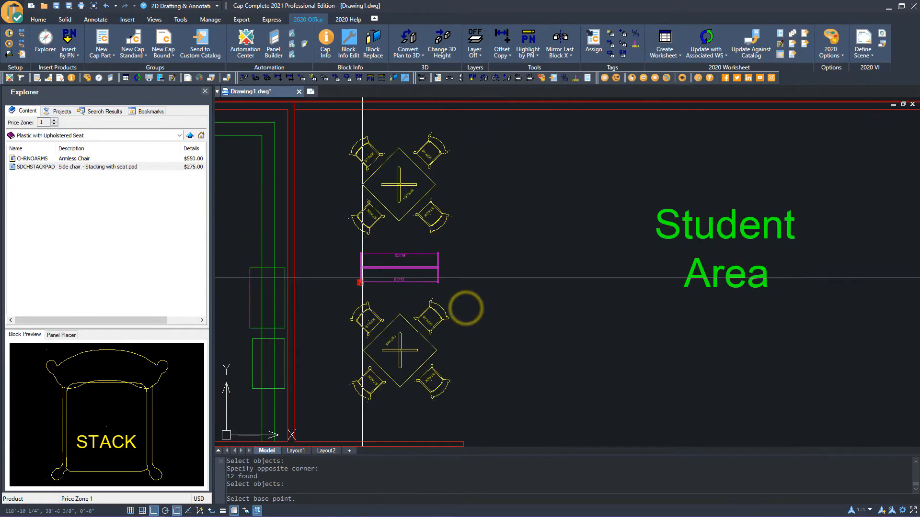
scroll(362, 278, up, 5)
click(364, 232)
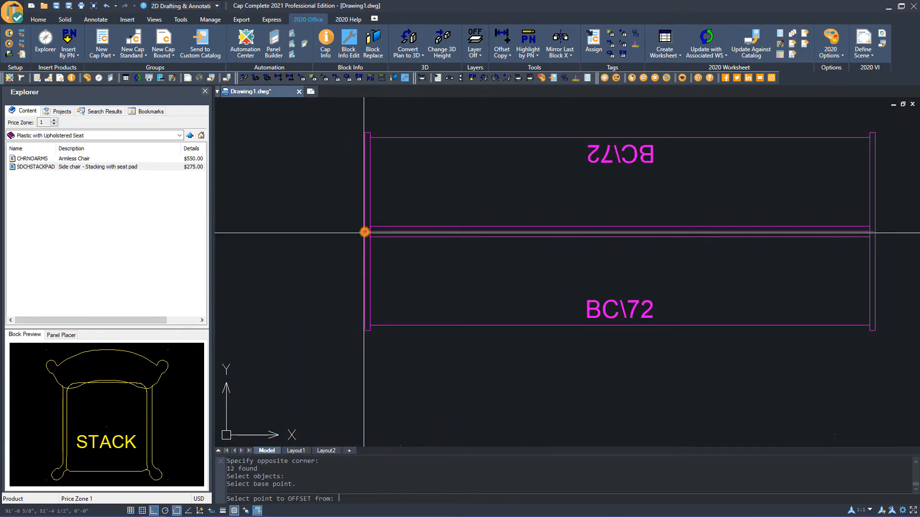
scroll(364, 232, down, 6)
scroll(433, 263, up, 8)
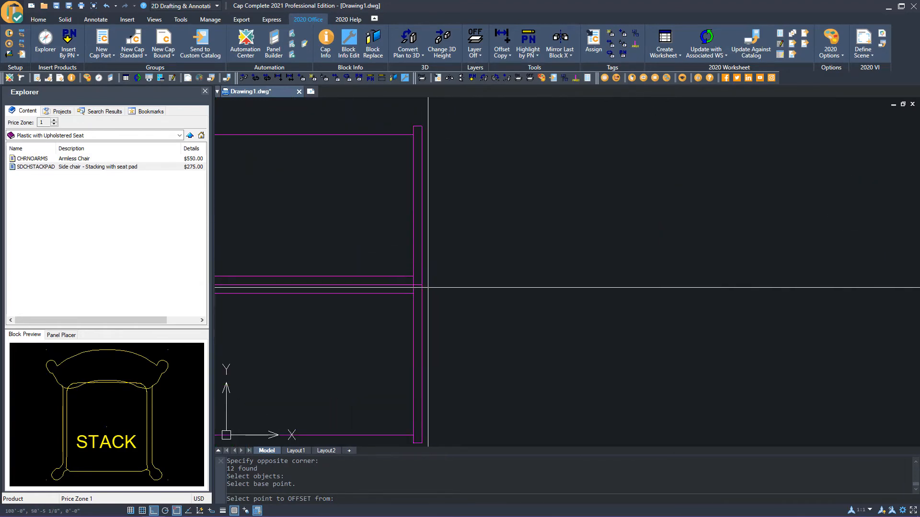
click(421, 287)
scroll(479, 287, down, 6)
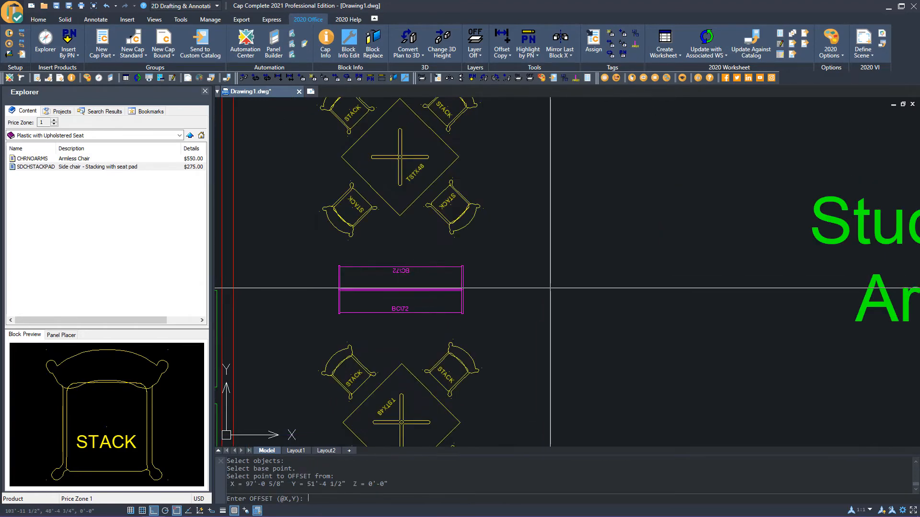
scroll(561, 286, down, 2)
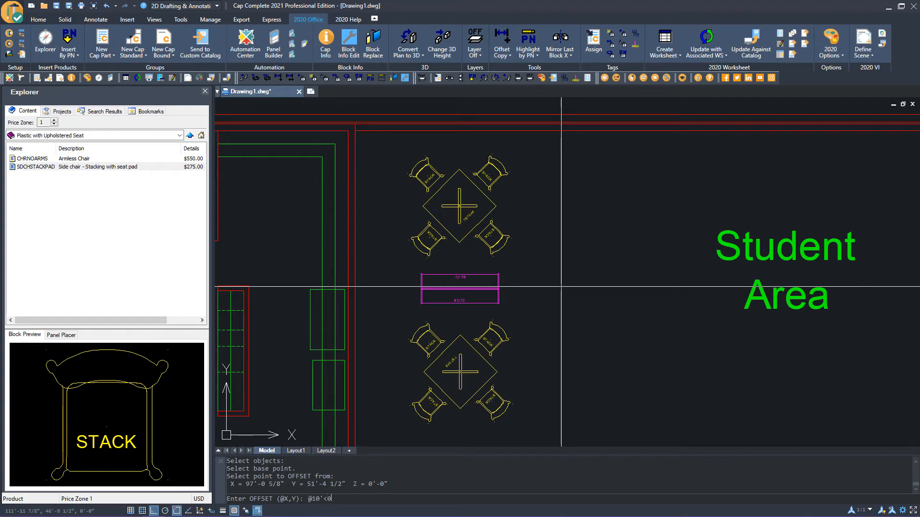
key(Return)
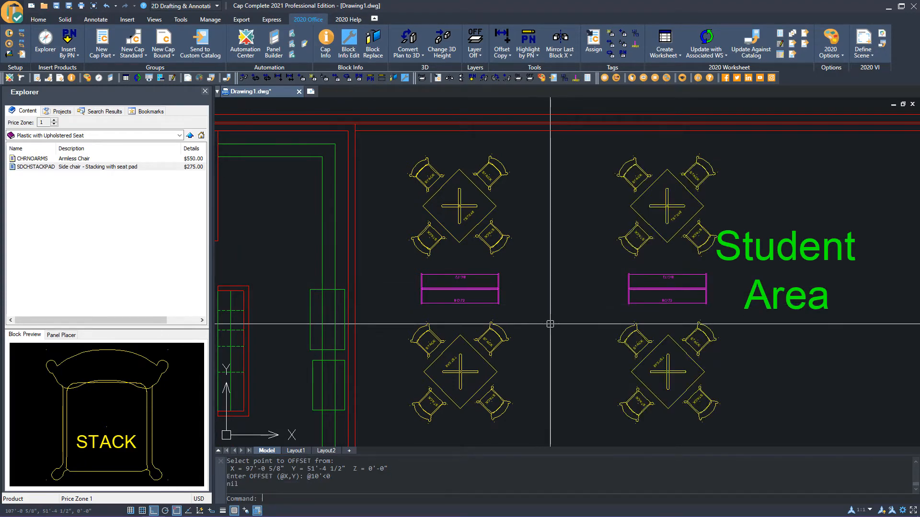
middle_drag(548, 322, 364, 325)
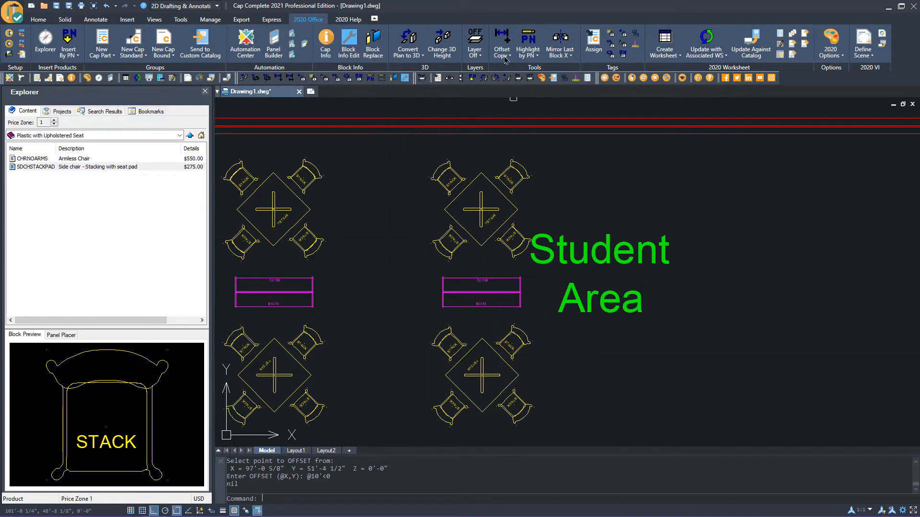
click(502, 38)
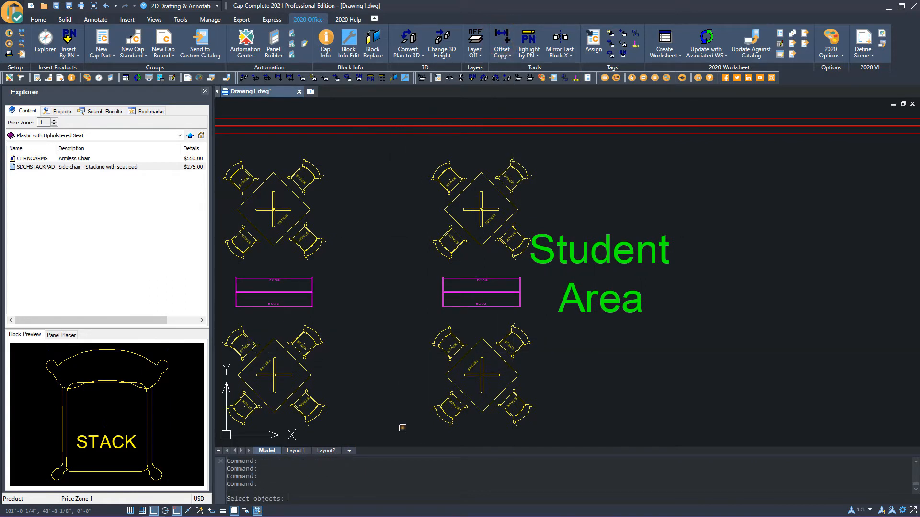
click(402, 427)
click(578, 146)
key(Return)
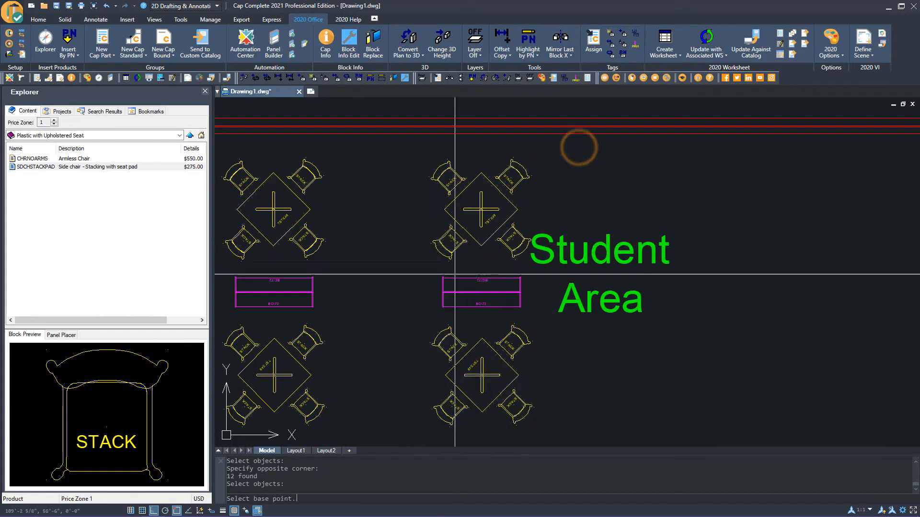
scroll(427, 300, up, 10)
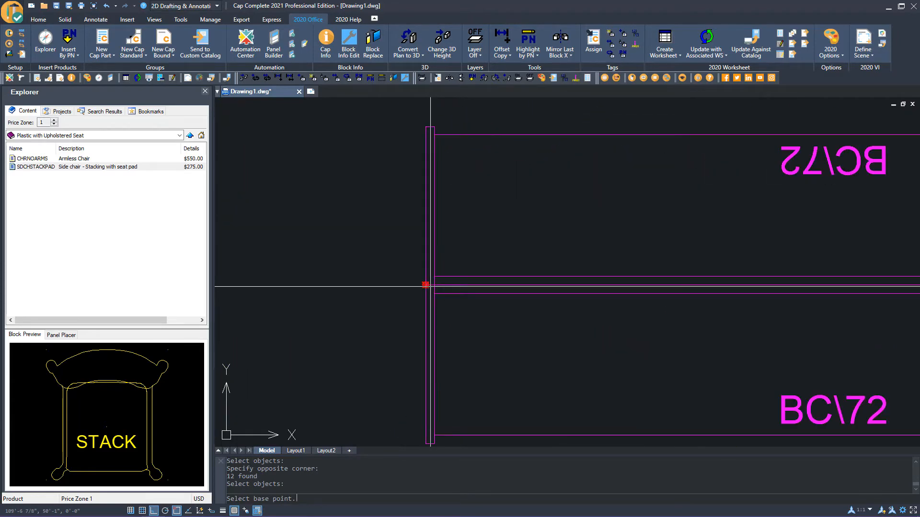
click(425, 285)
scroll(372, 303, down, 8)
scroll(559, 316, up, 10)
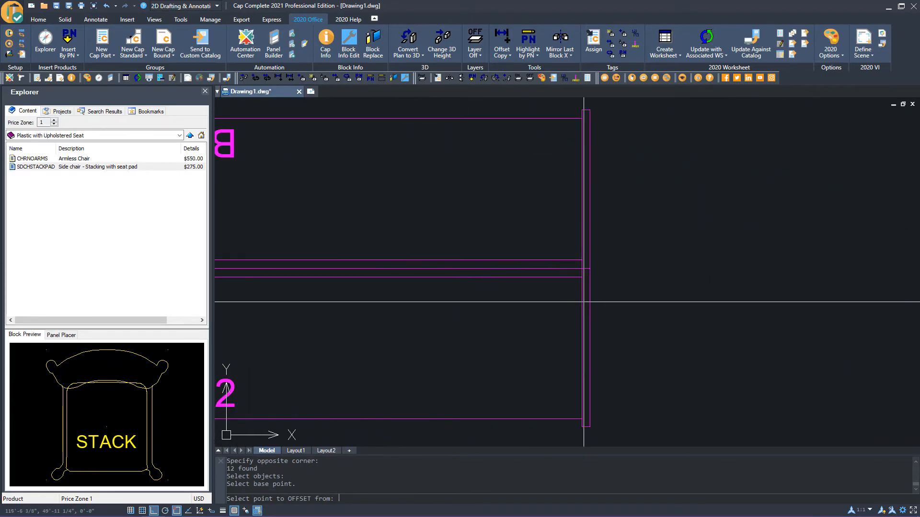
click(582, 246)
scroll(583, 246, down, 5)
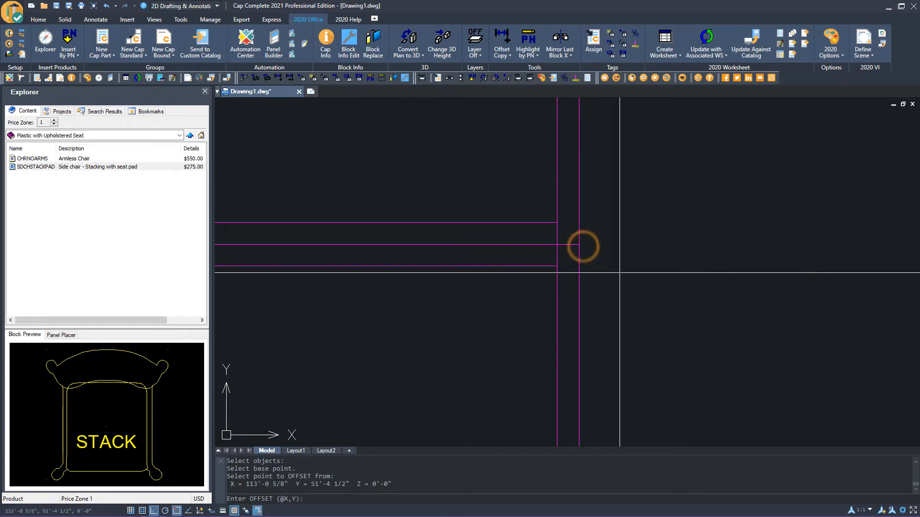
scroll(618, 291, down, 4)
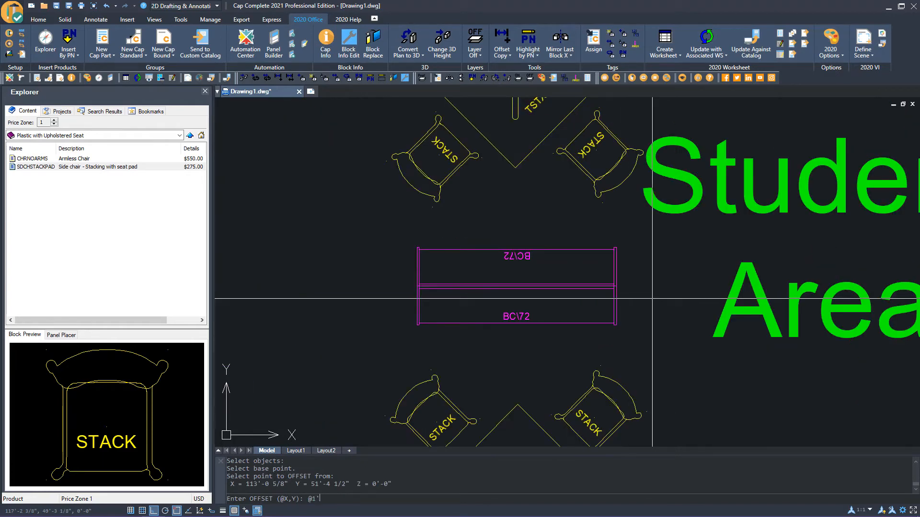
text(@1'<-)
key(Return)
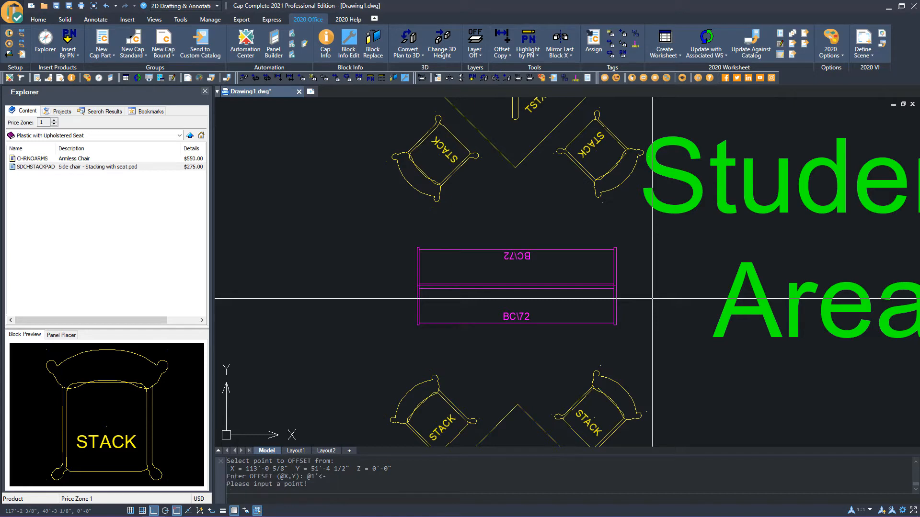
scroll(652, 299, down, 5)
text(@10'<0)
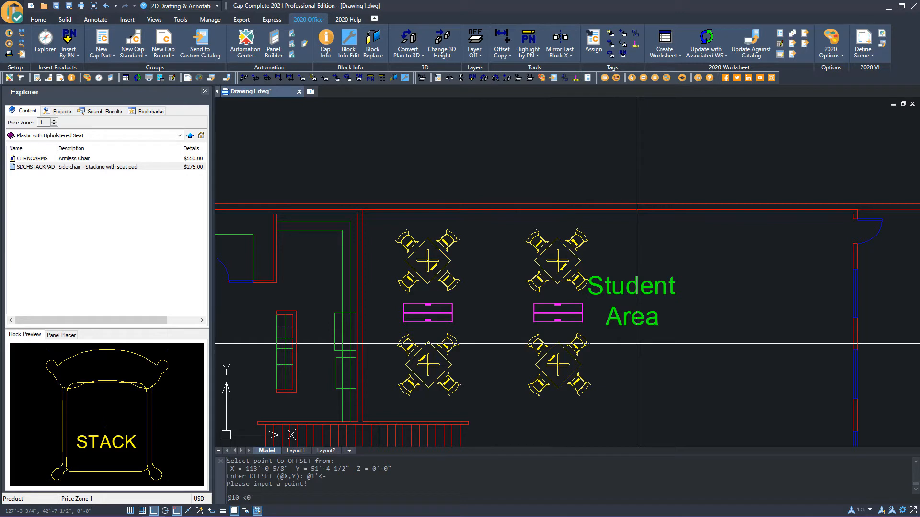
key(Return)
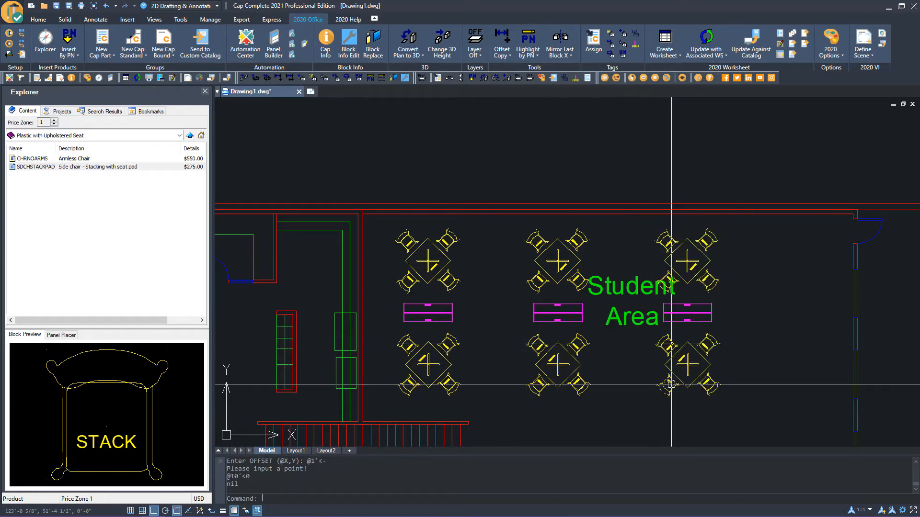
From Seating > Benches, place an LBNCH762017 Large Bench turned vertical against the Student Area's outer wall near the door
middle_drag(642, 373, 556, 326)
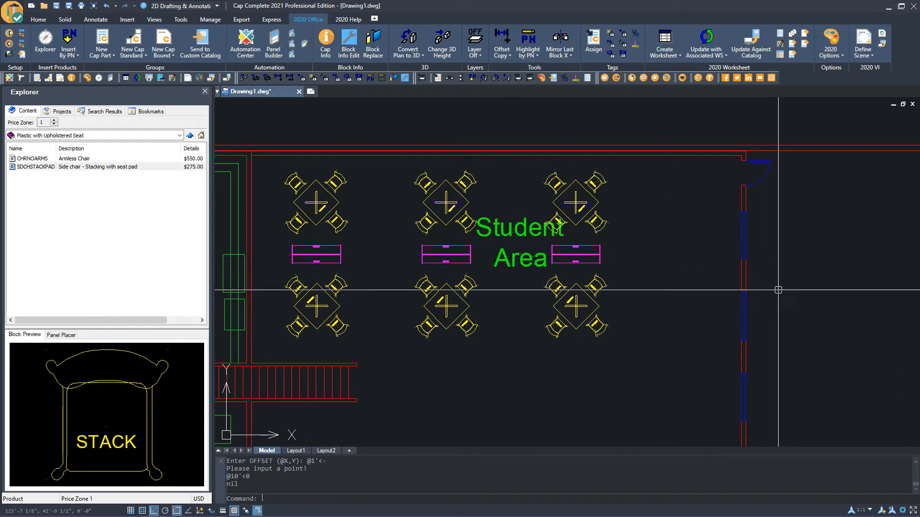
middle_drag(740, 301, 640, 262)
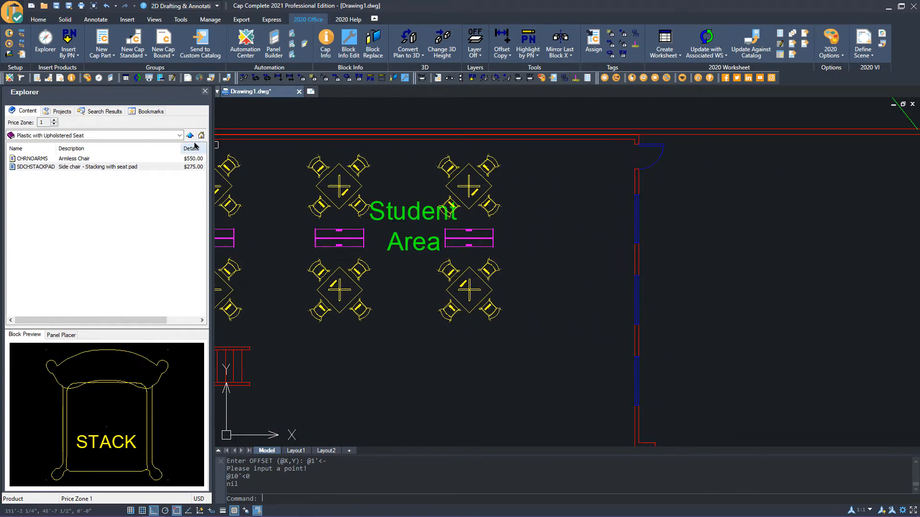
click(179, 136)
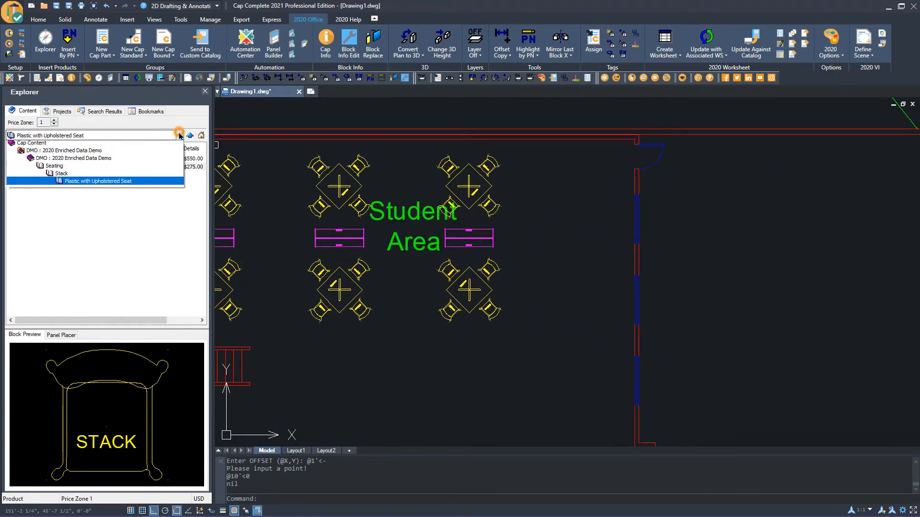
click(66, 167)
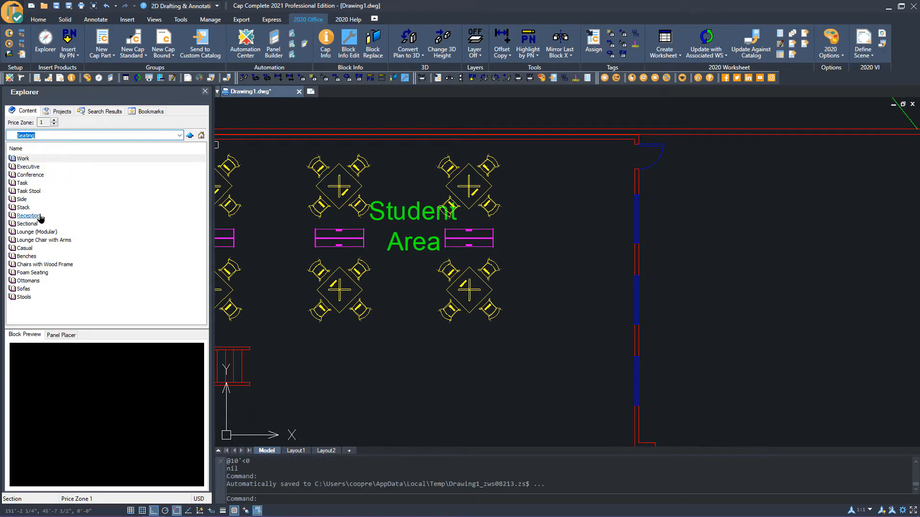
double_click(33, 258)
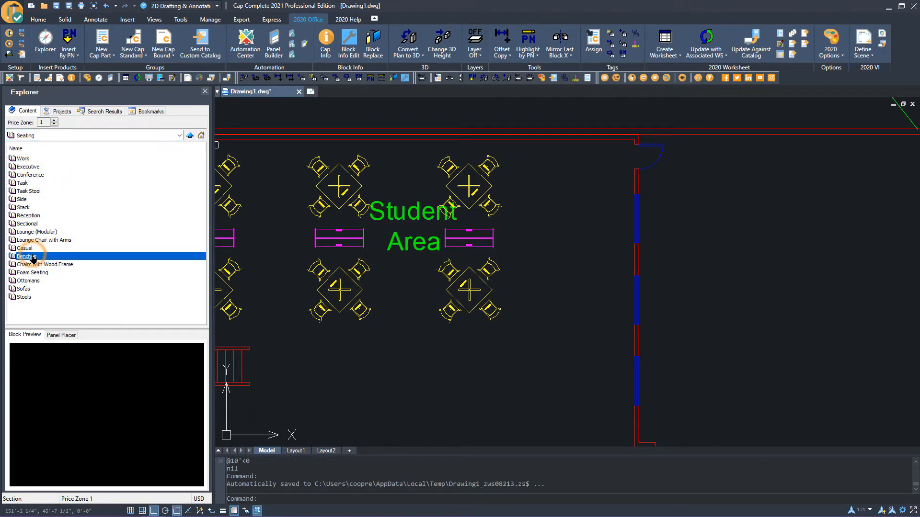
click(33, 191)
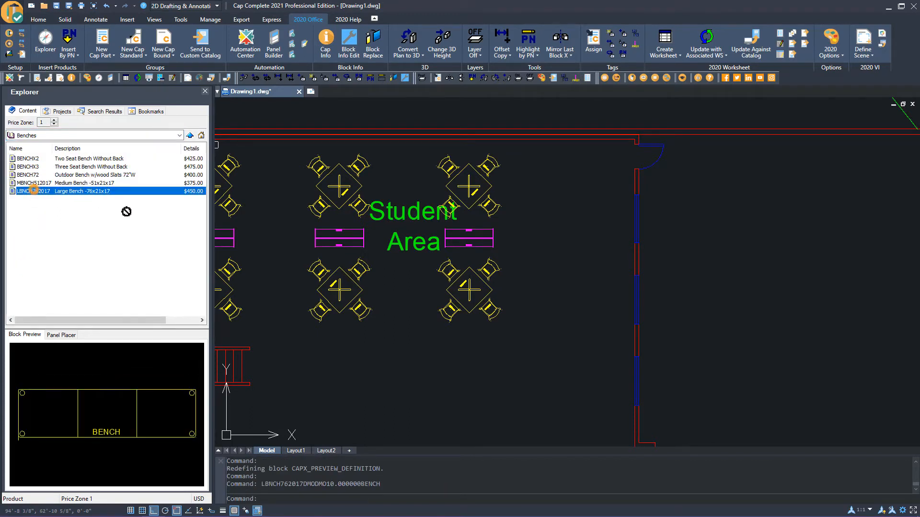
double_click(31, 191)
scroll(625, 182, up, 5)
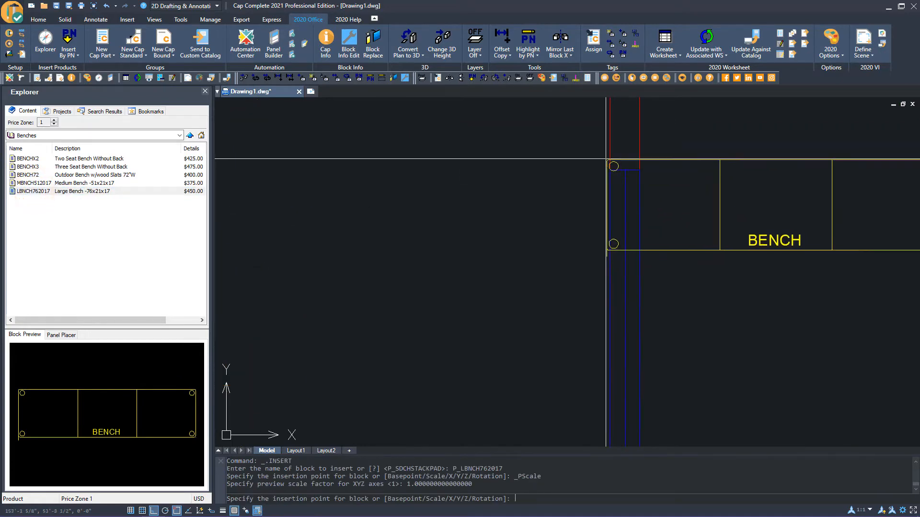
click(623, 178)
click(605, 154)
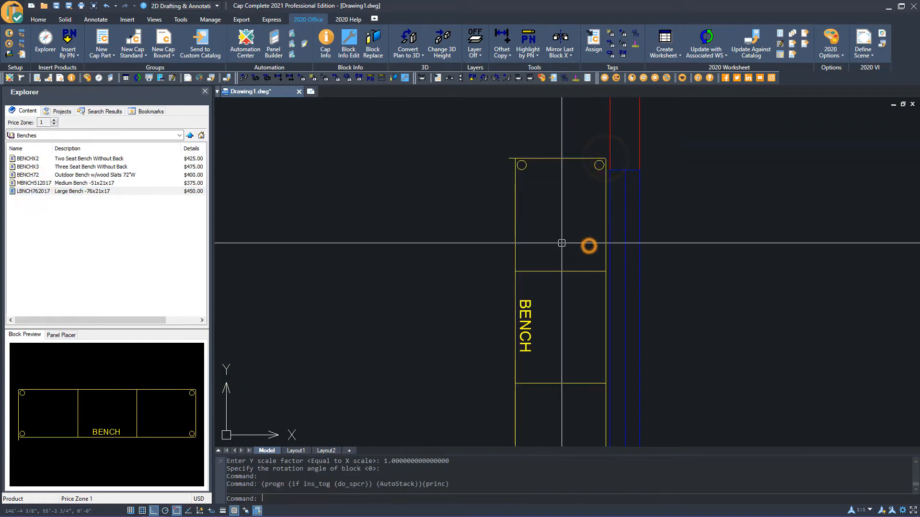
scroll(588, 245, down, 4)
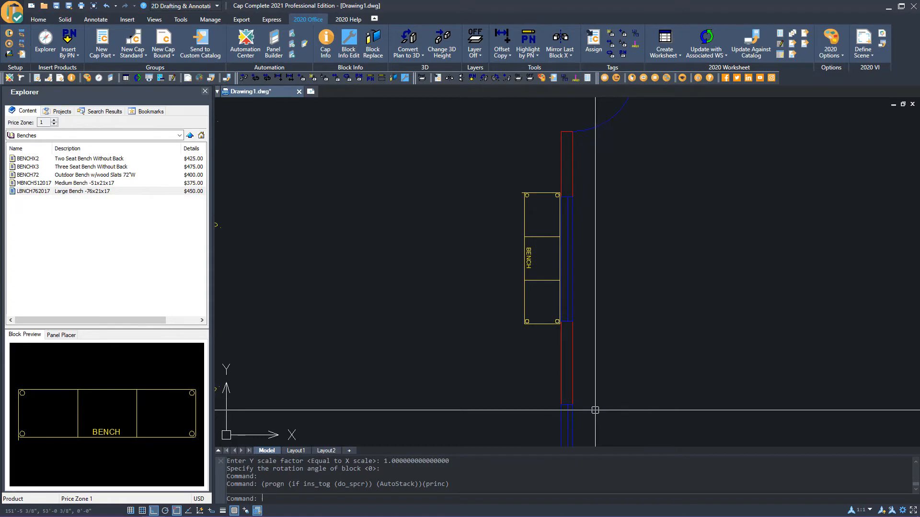
Insert another LBNCH762017 Large Bench at the wall corner below the first bench, rotated to run vertically along the outer wall
scroll(591, 405, up, 2)
key(Return)
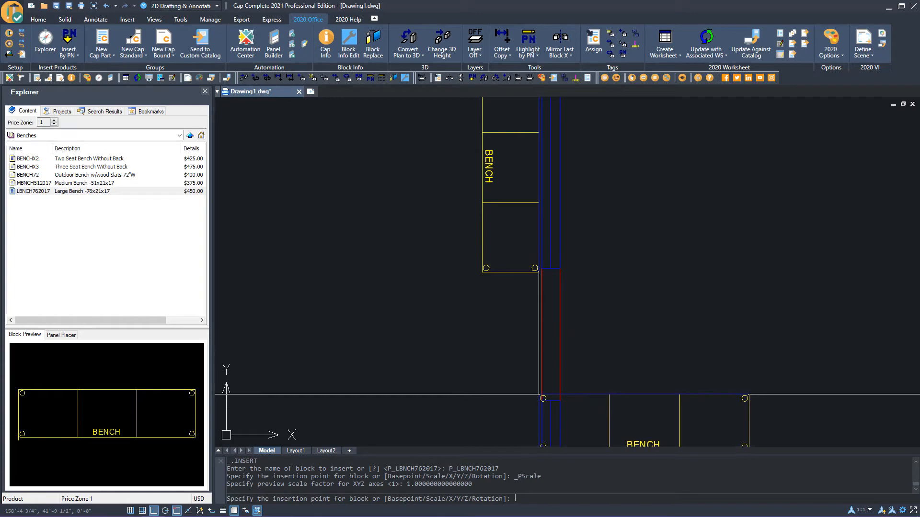
click(540, 394)
scroll(539, 392, down, 5)
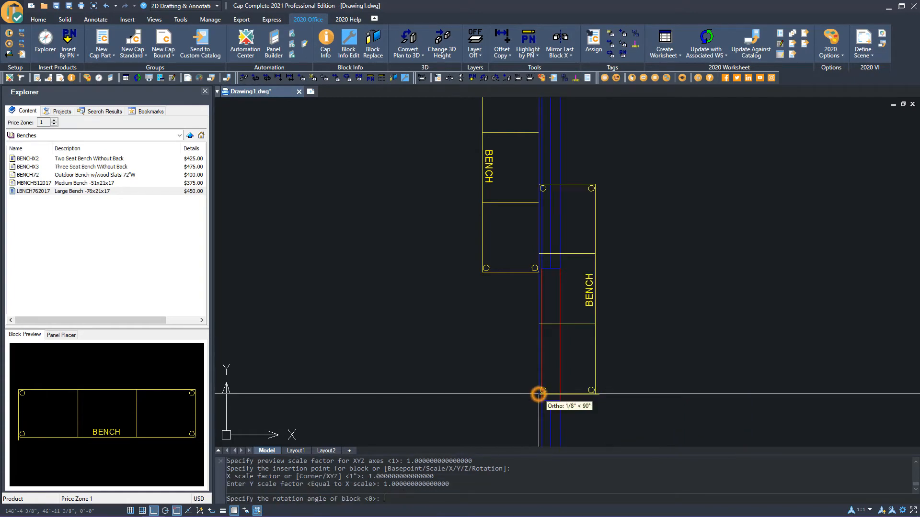
click(511, 430)
Insert a third Large Bench vertically along the outer wall below the second bench
scroll(511, 432, up, 5)
middle_drag(509, 435, 599, 274)
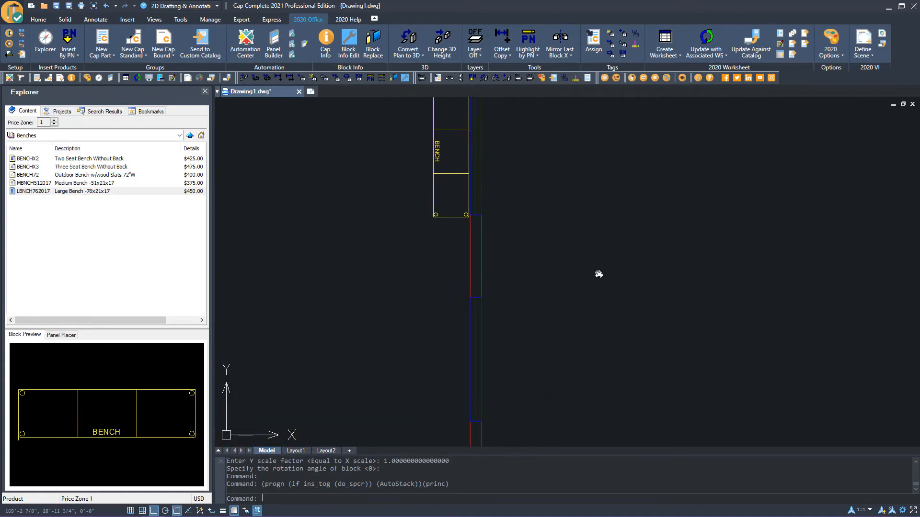
scroll(471, 296, up, 2)
key(Return)
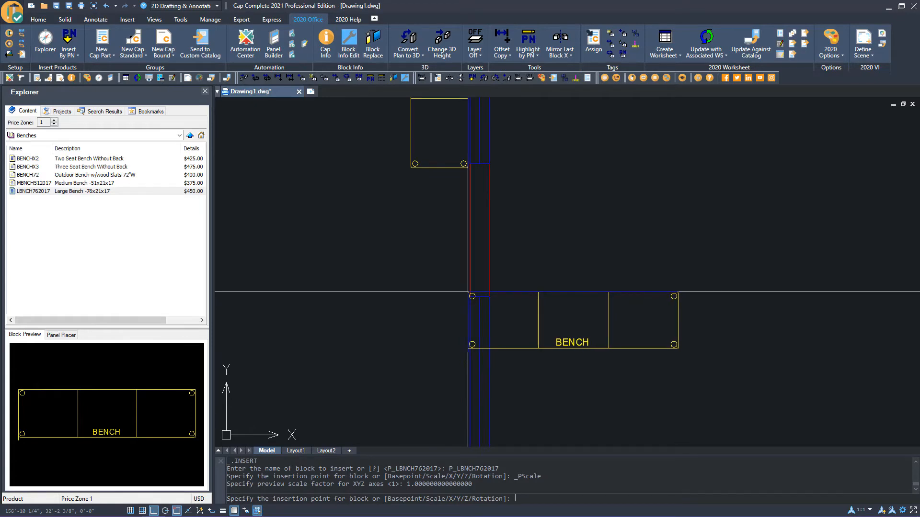
click(468, 293)
scroll(468, 295, down, 3)
click(488, 413)
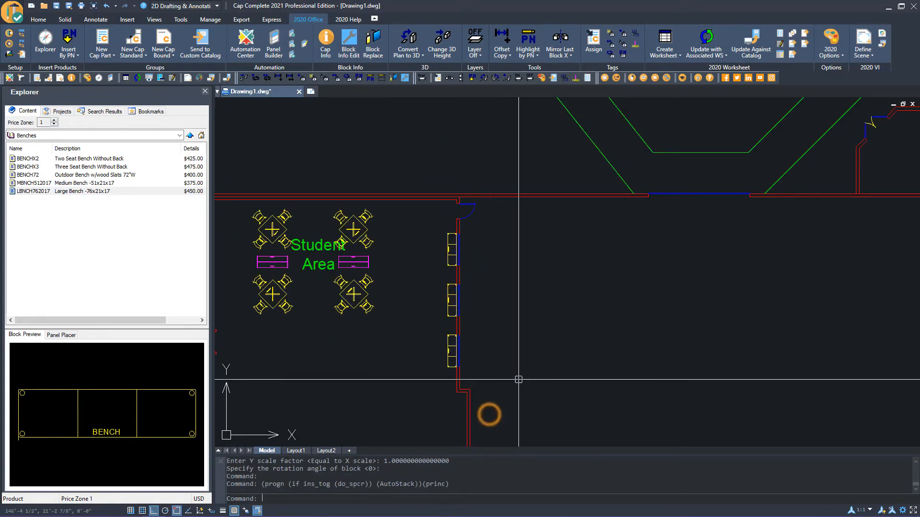
Save the drawing to the Desktop as 1ST Floor Furn
scroll(489, 413, down, 3)
scroll(388, 338, up, 2)
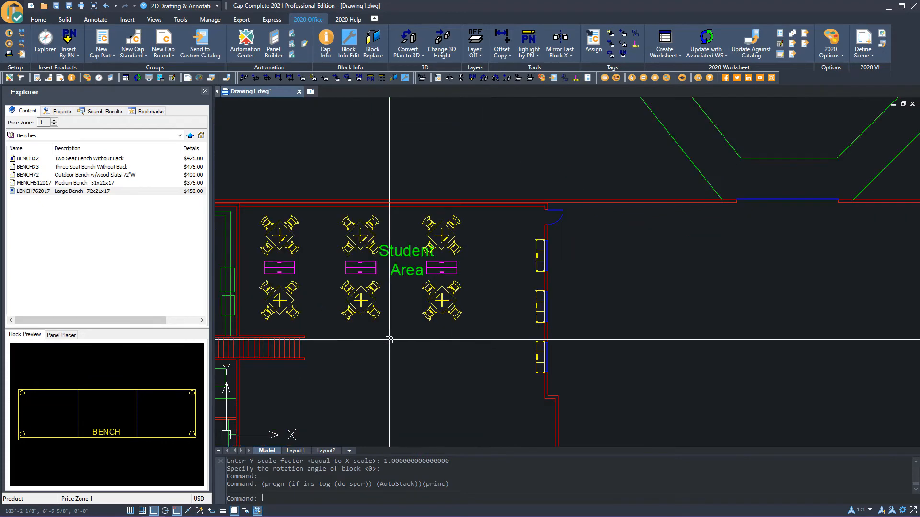
middle_drag(472, 365, 526, 372)
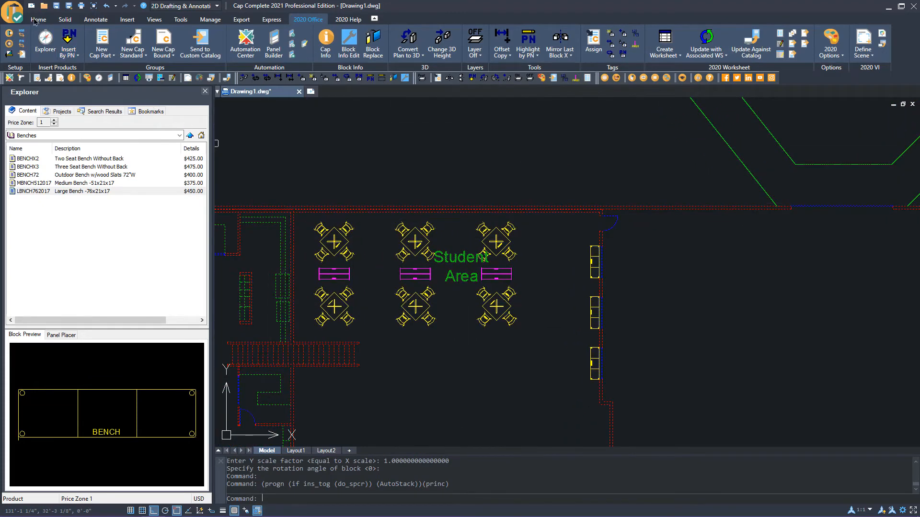
click(12, 15)
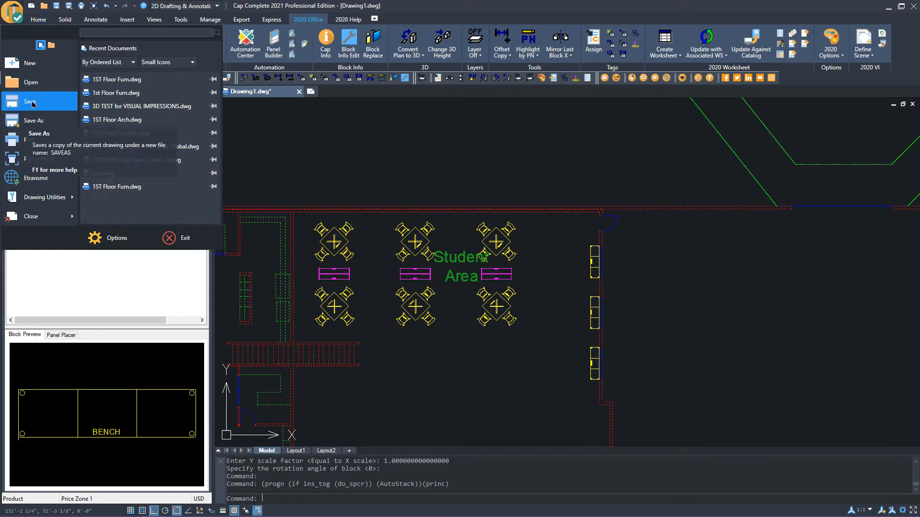
click(69, 7)
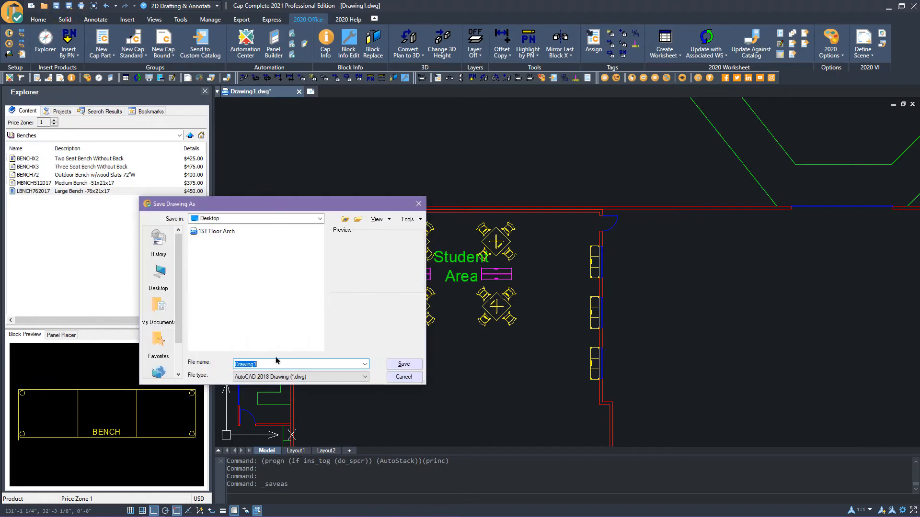
click(222, 230)
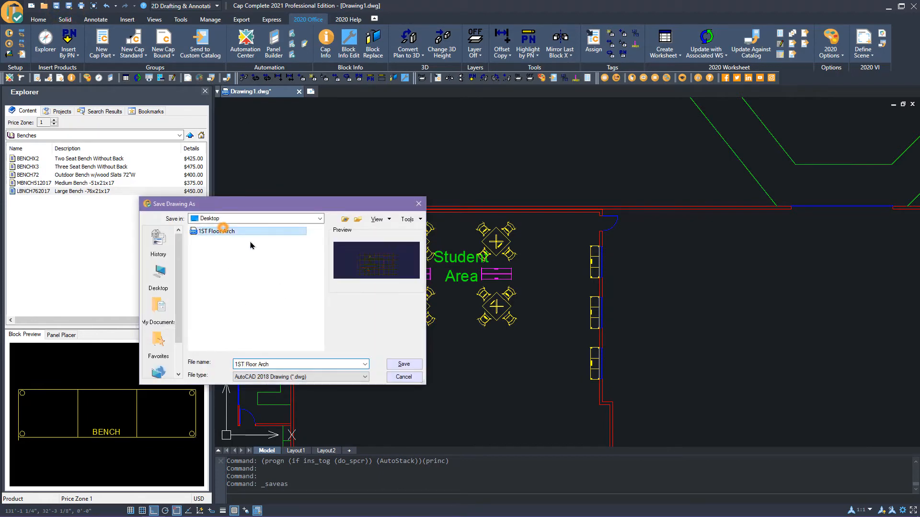
double_click(264, 365)
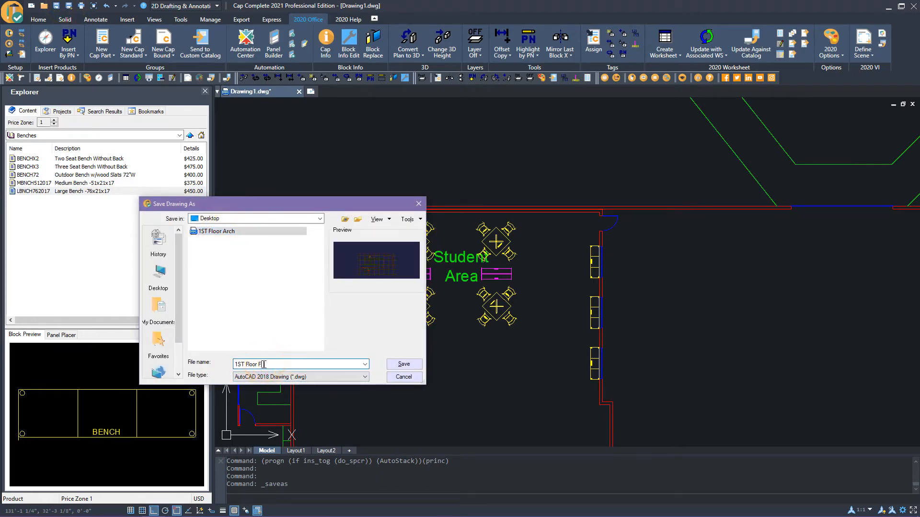
click(404, 364)
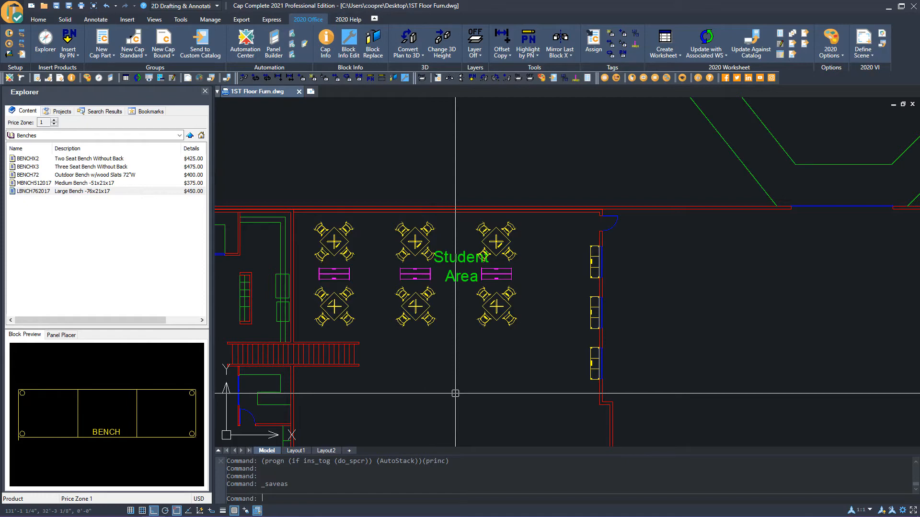
Open the inserted 1ST Floor Arch floor plan for in-place reference editing with all nested objects selected automatically
scroll(420, 252, up, 2)
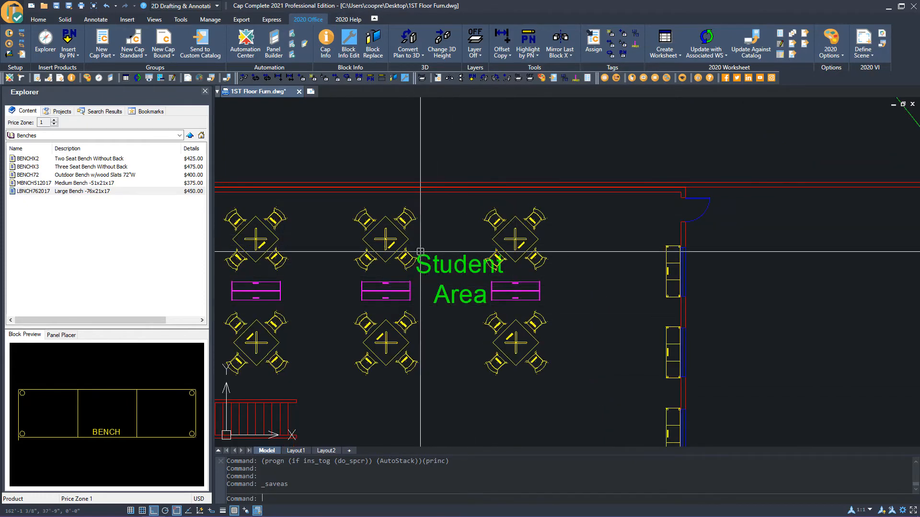
scroll(489, 302, down, 2)
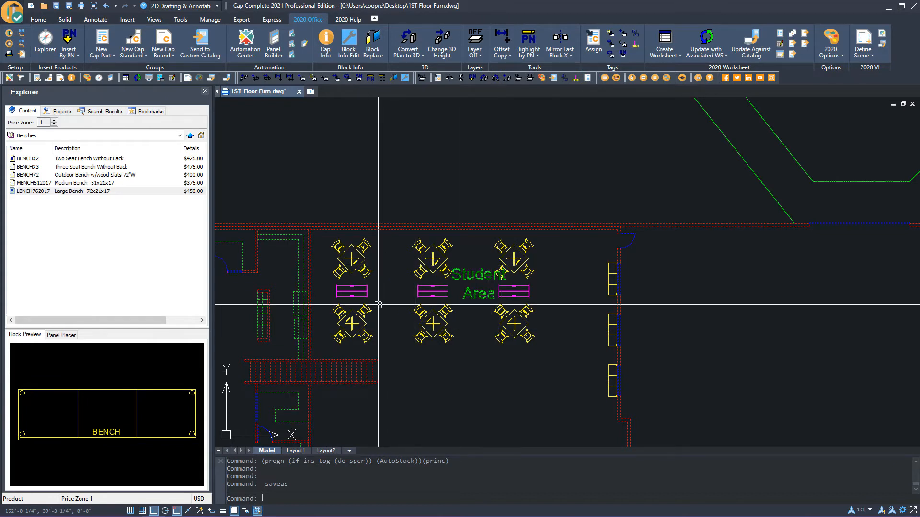
click(38, 19)
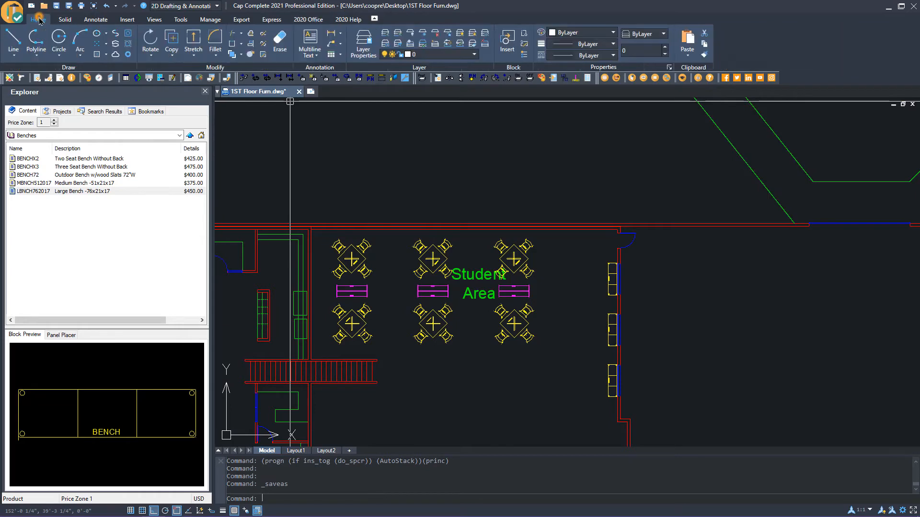
click(525, 45)
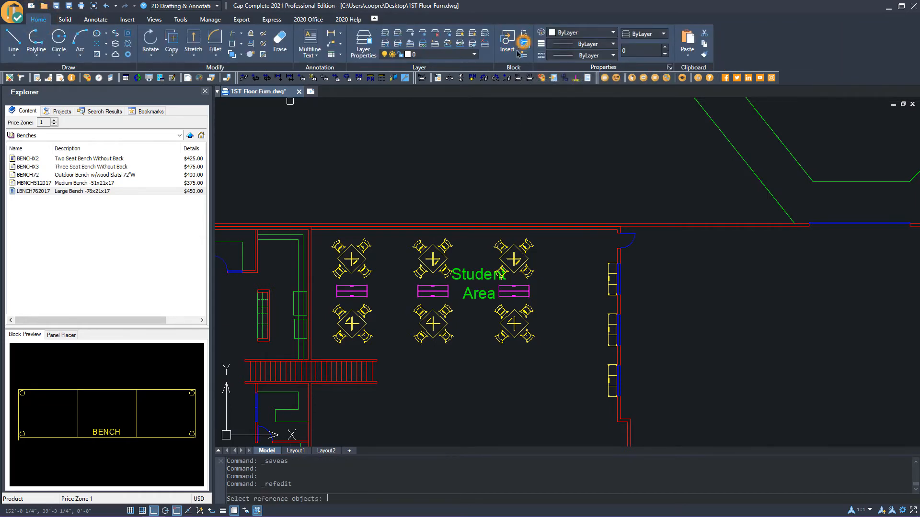
click(465, 223)
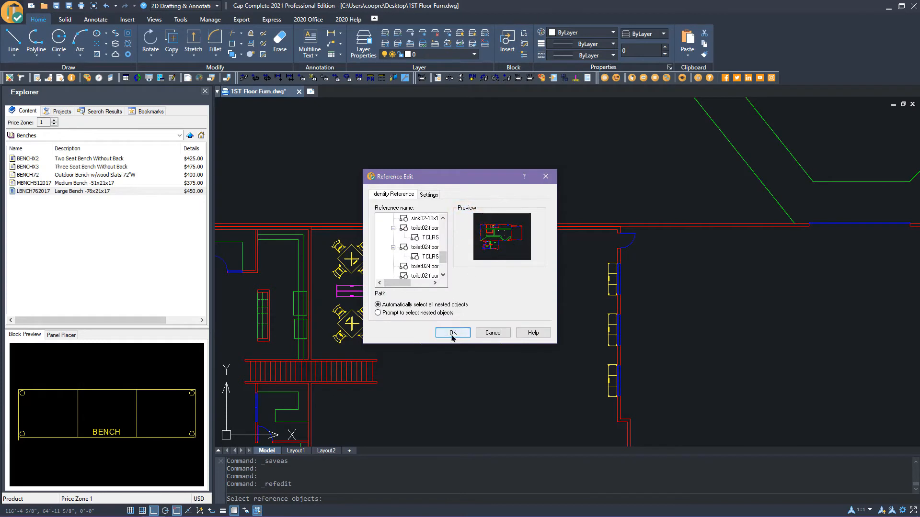
click(452, 336)
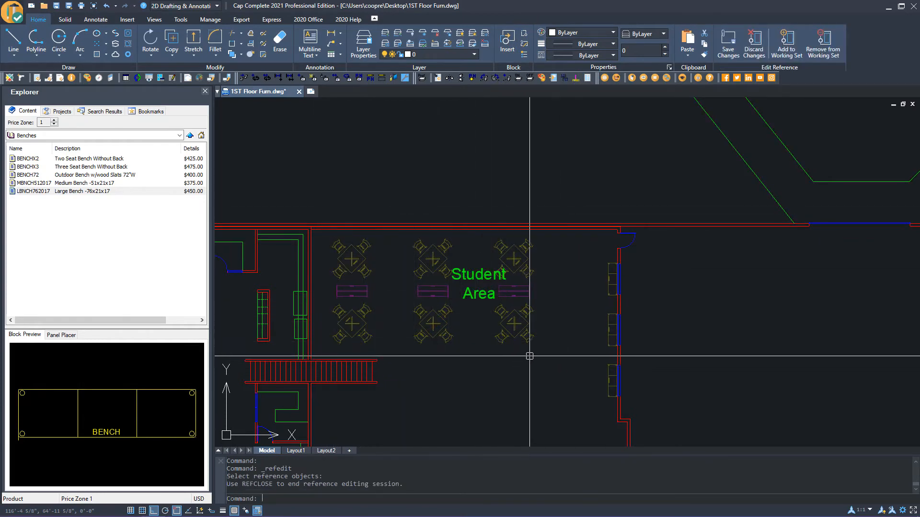
scroll(520, 317, down, 3)
scroll(522, 322, up, 3)
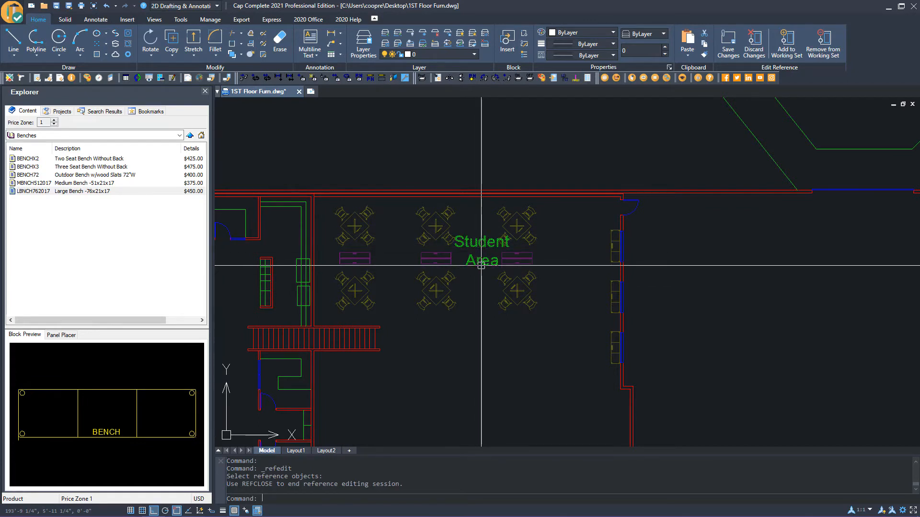
click(155, 57)
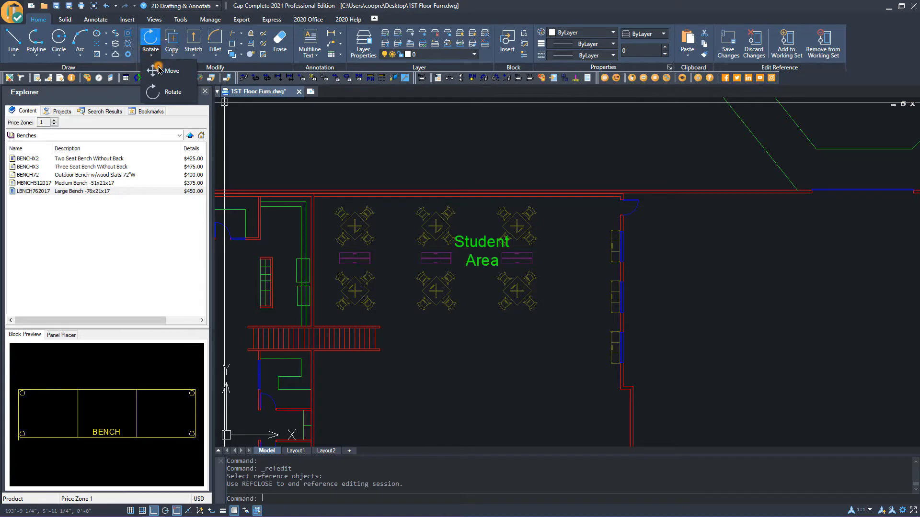
click(163, 71)
key(Escape)
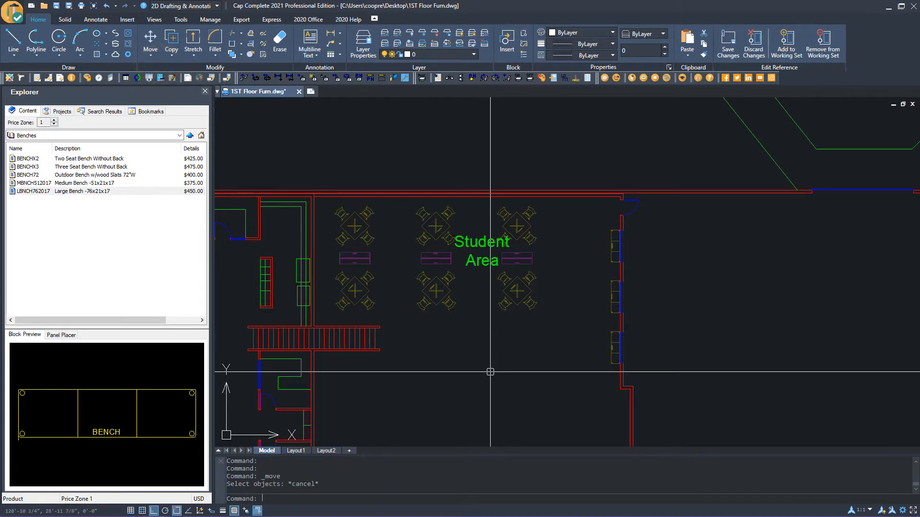
Move the Student Area label straight down, below the table groups and into the open part of the room
text(m)
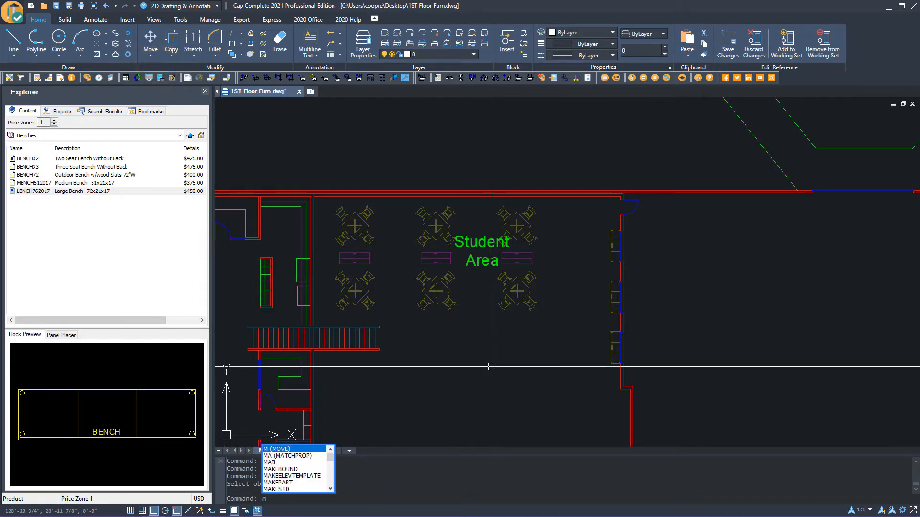
key(Return)
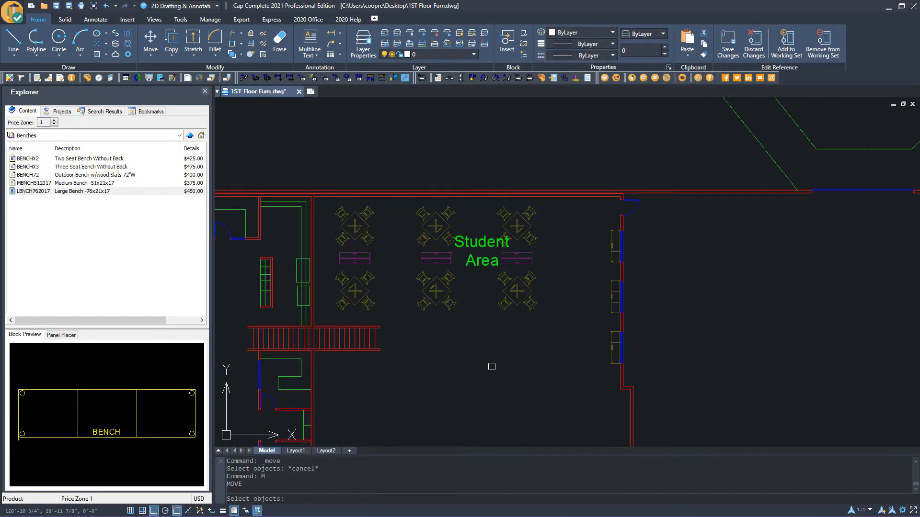
click(470, 243)
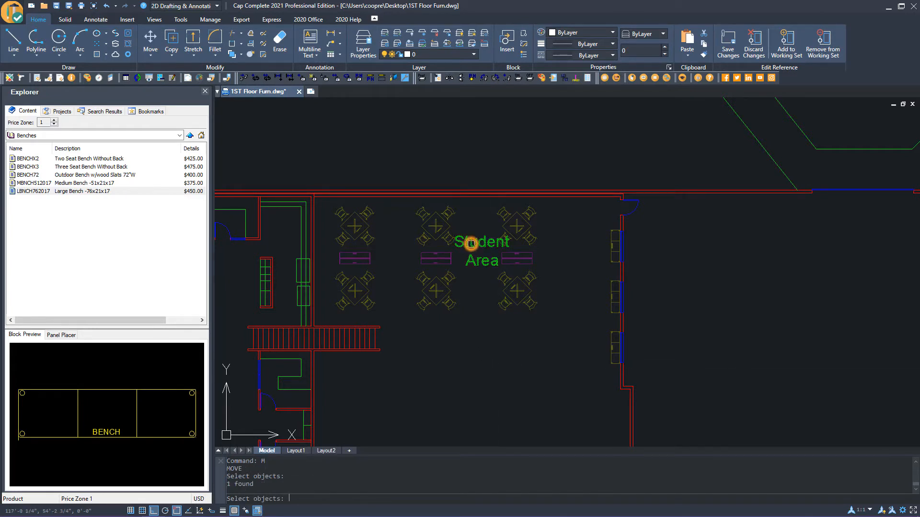
key(Return)
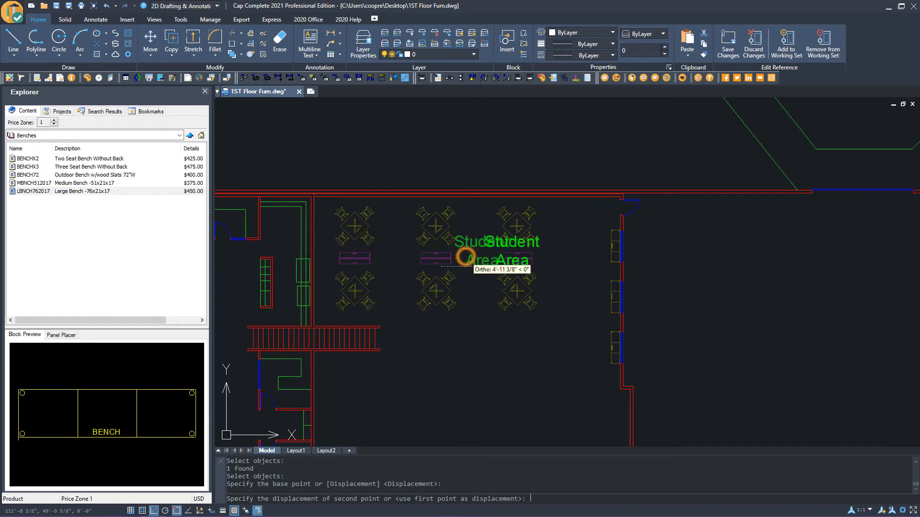
click(464, 256)
click(466, 383)
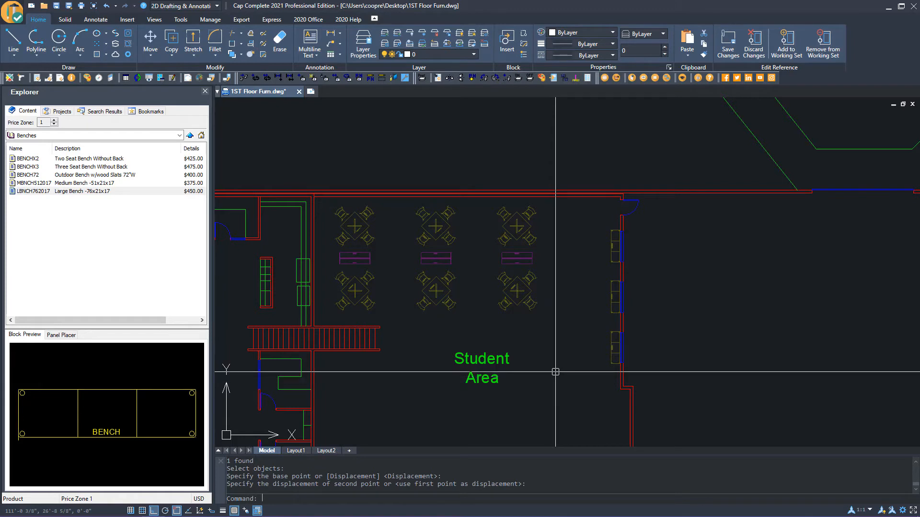
Save the reference edit changes back to the floor plan
click(728, 48)
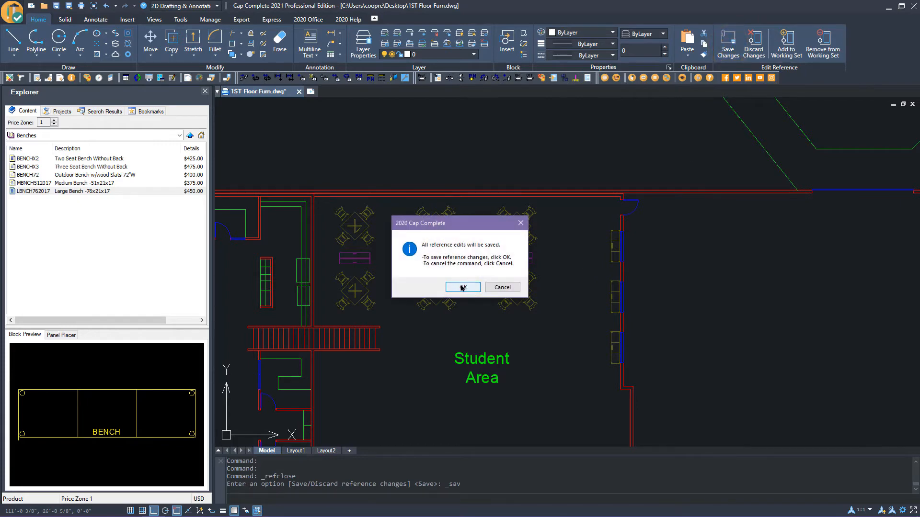
click(462, 288)
scroll(366, 333, up, 2)
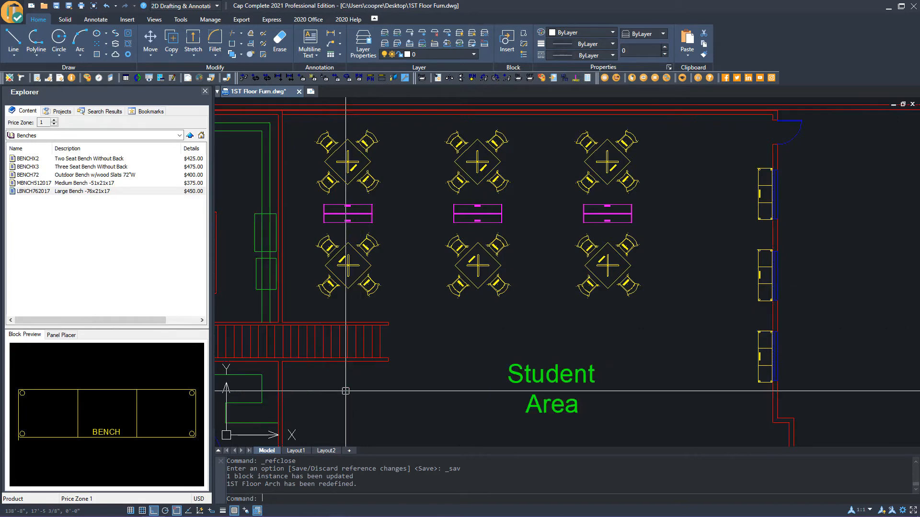
Switch to Layout1 to check the sheet, then return to Model space
click(294, 450)
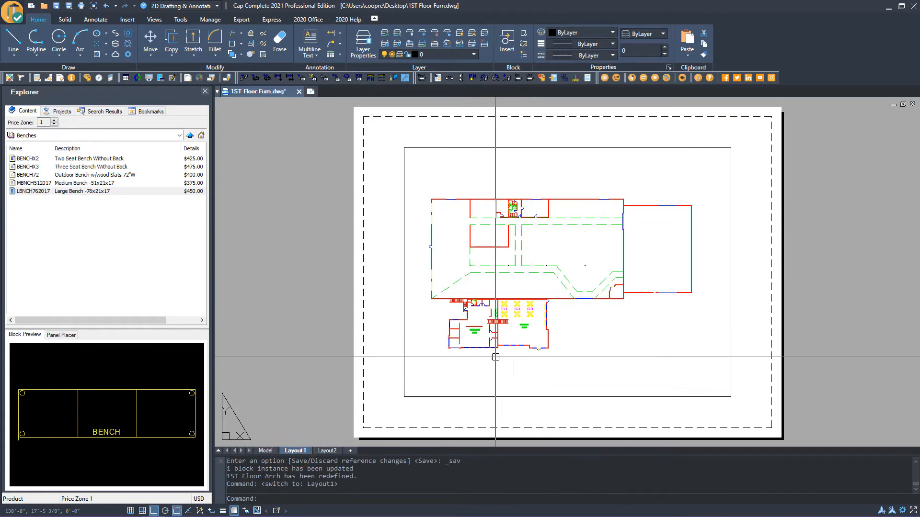
click(270, 453)
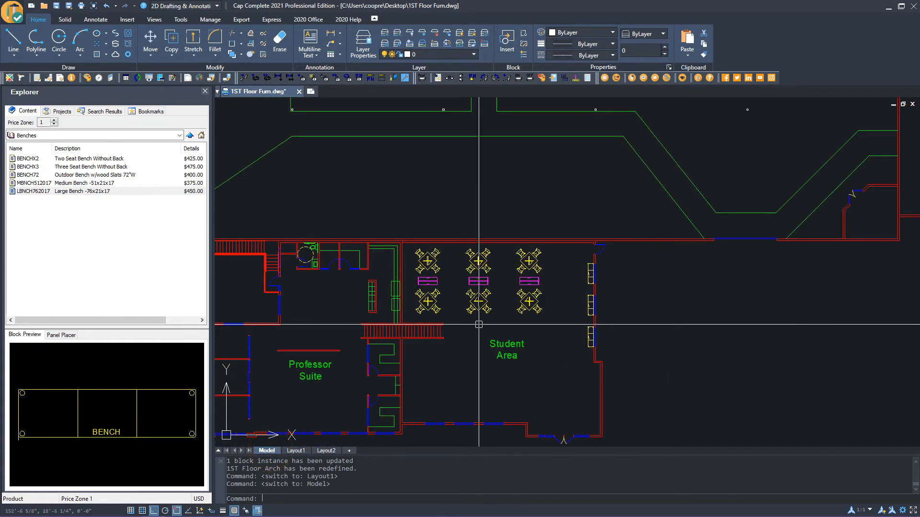
scroll(479, 325, up, 2)
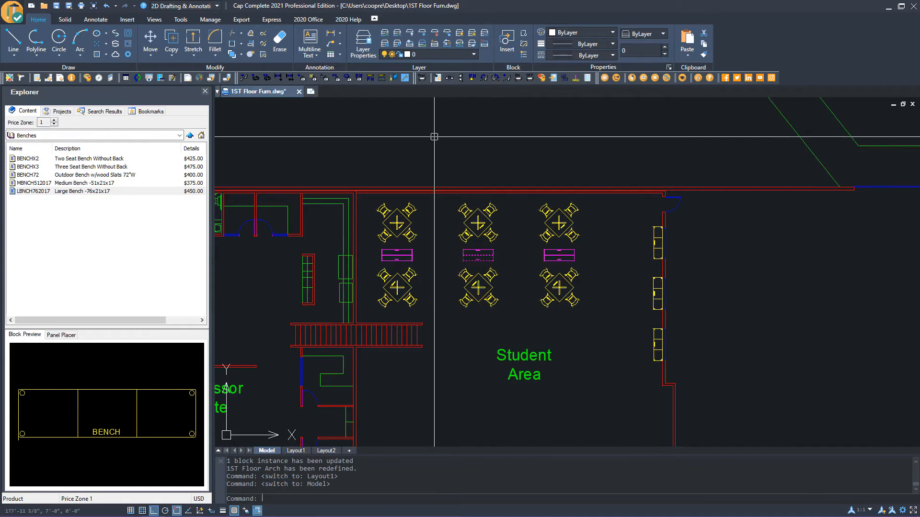
Use Copy Plan to 3D on the Student Area furniture, placing the 3D copy to the right of the floor plan
click(320, 21)
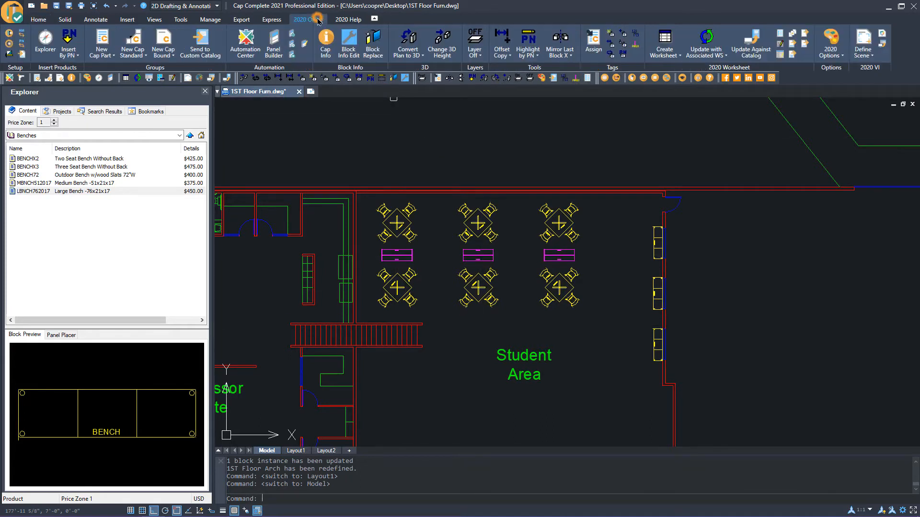
click(425, 56)
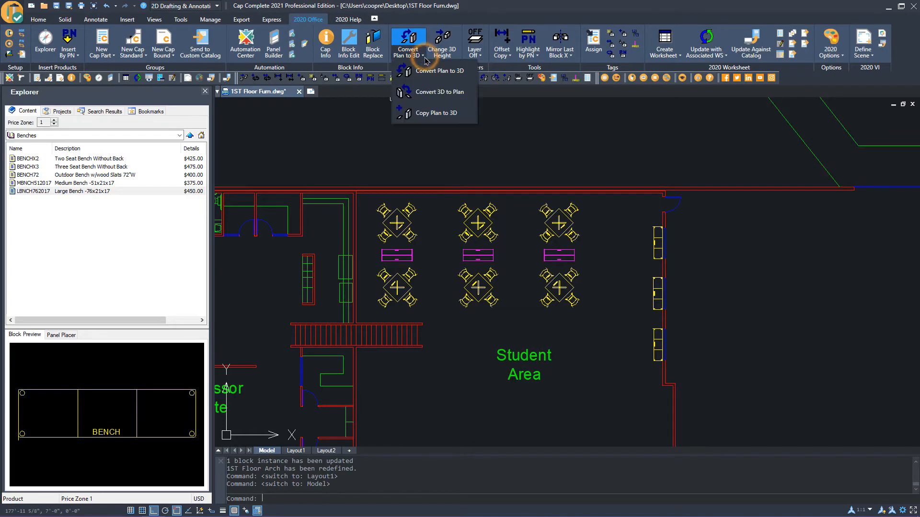
click(421, 110)
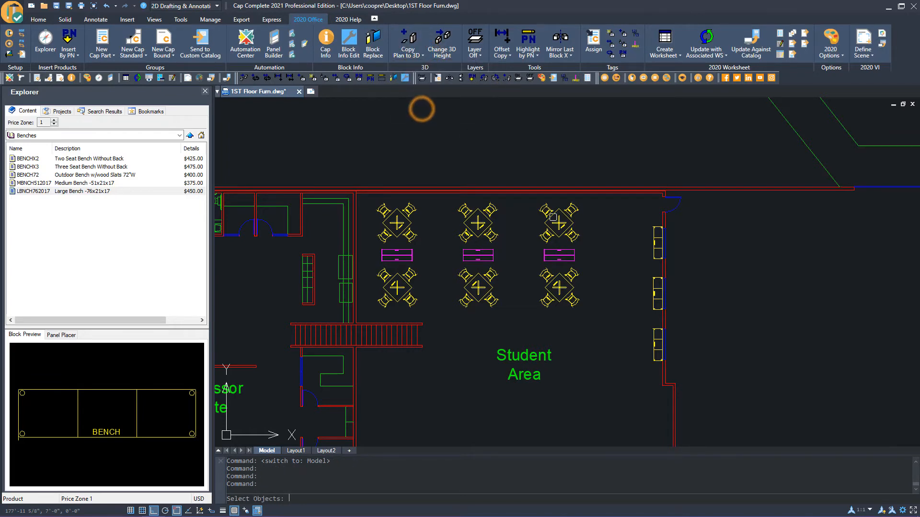
click(372, 409)
click(691, 166)
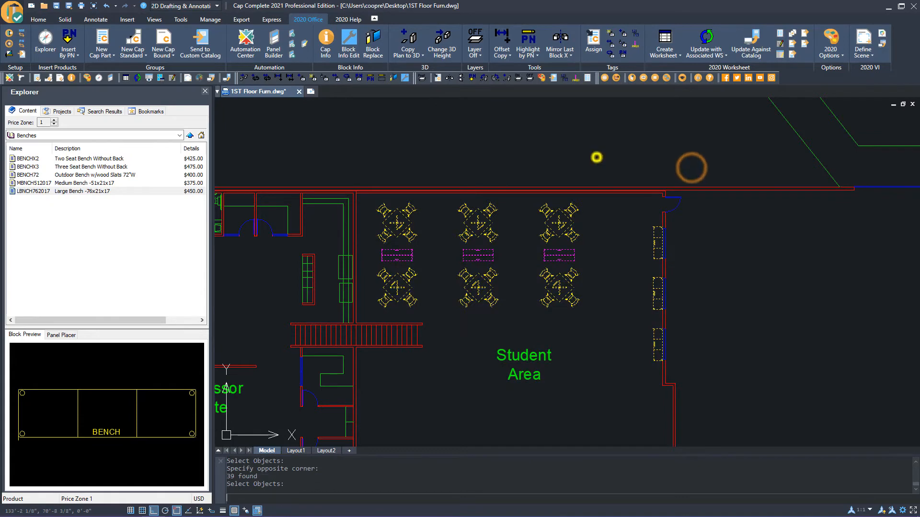
right_click(596, 157)
click(375, 247)
scroll(421, 257, down, 4)
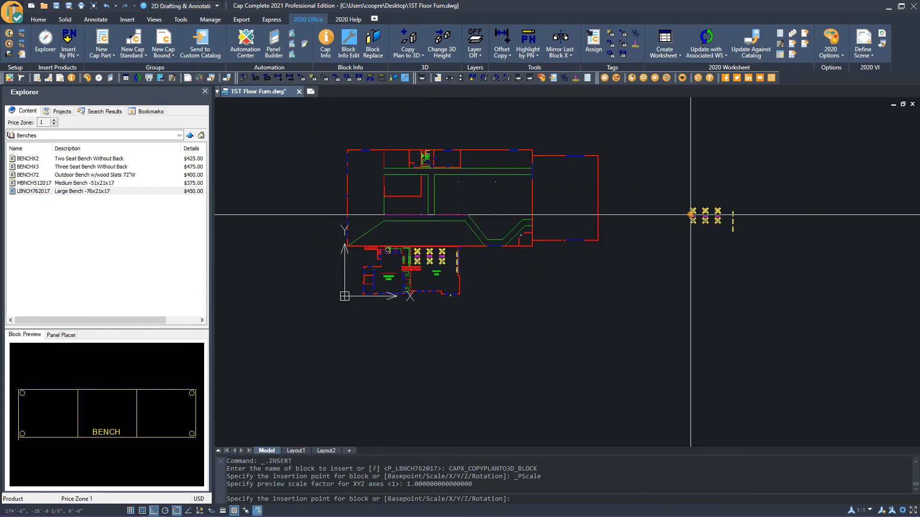
click(690, 215)
click(790, 226)
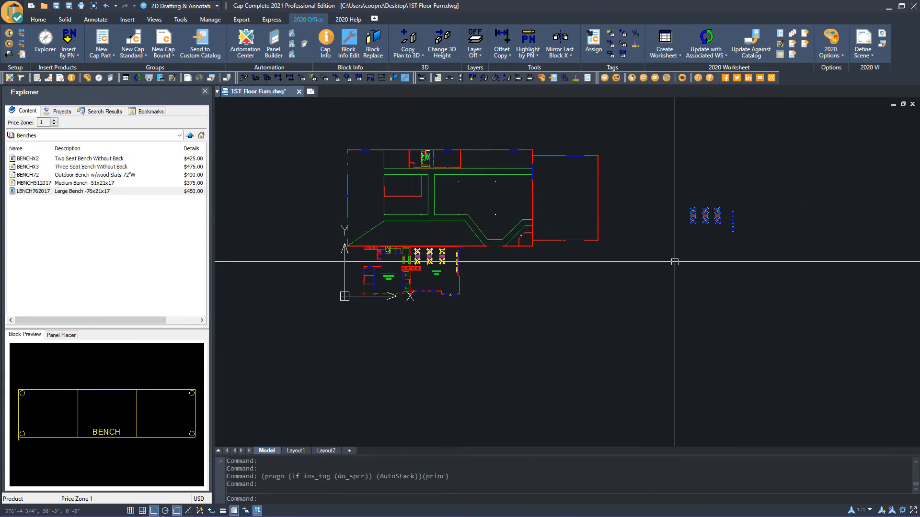
Switch to Layout1 and resize the viewport so it frames only the Student Area
click(295, 451)
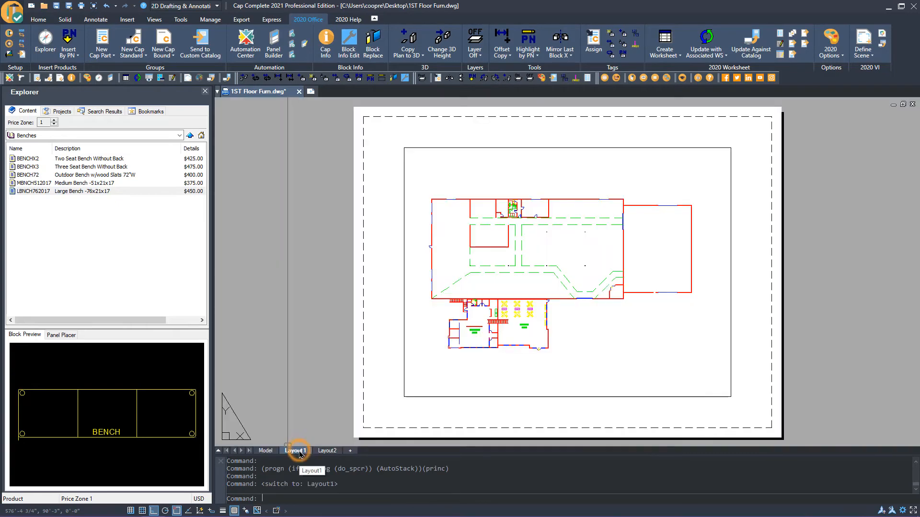
click(613, 397)
click(730, 397)
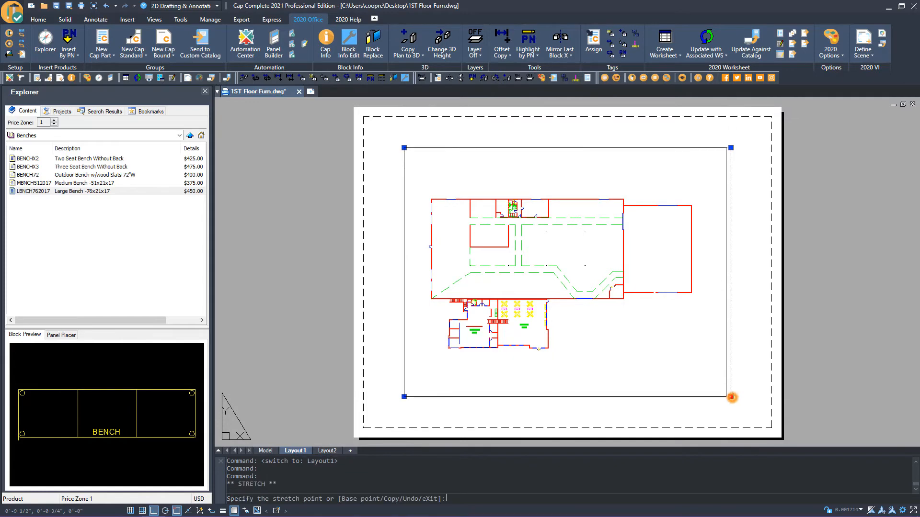
click(549, 385)
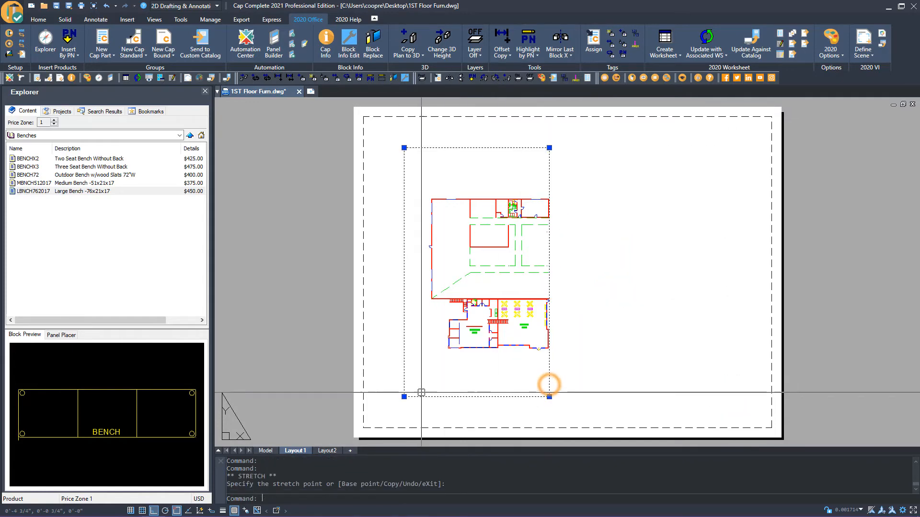
click(404, 396)
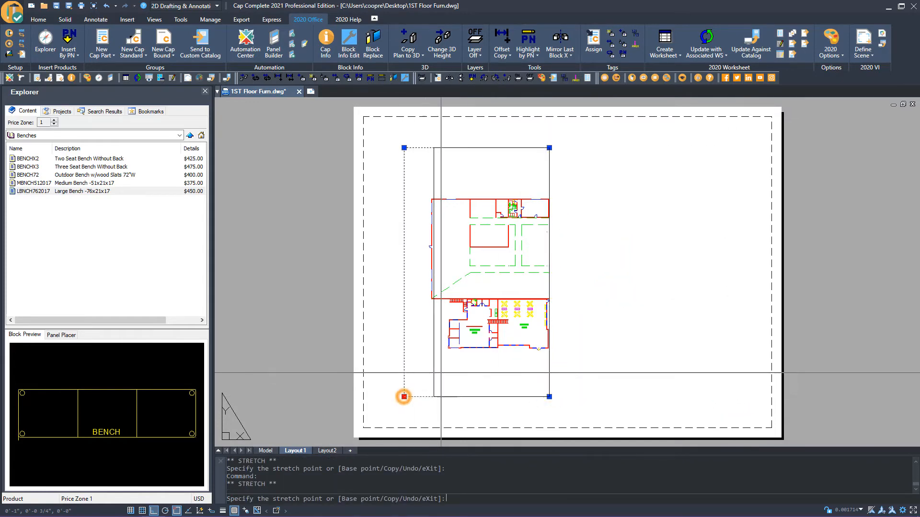
click(493, 363)
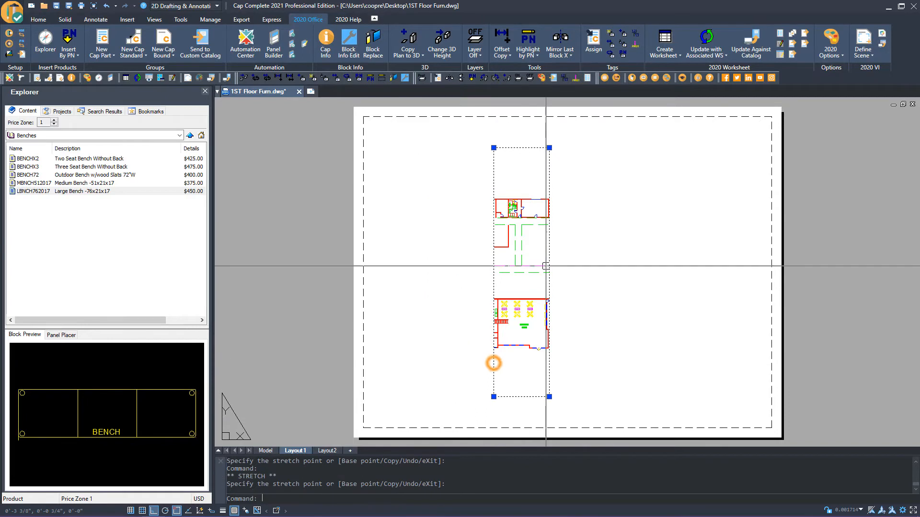
click(549, 147)
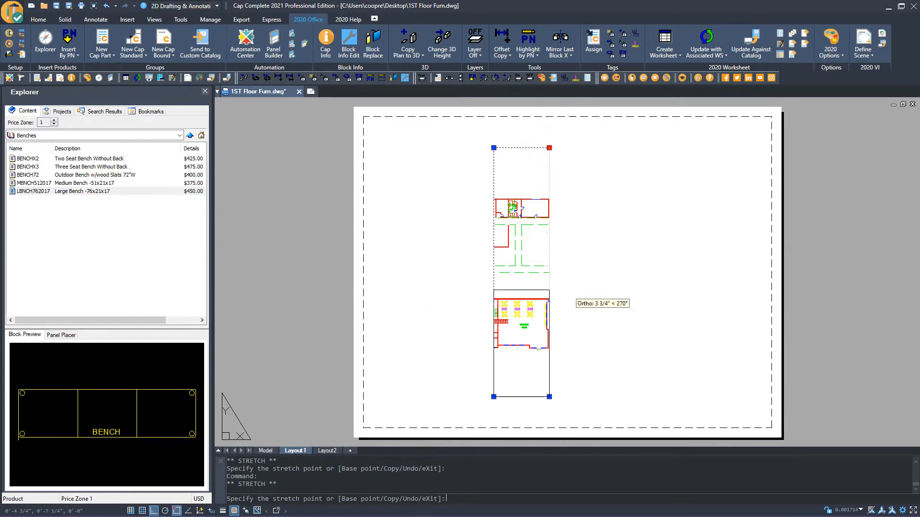
click(568, 290)
click(549, 397)
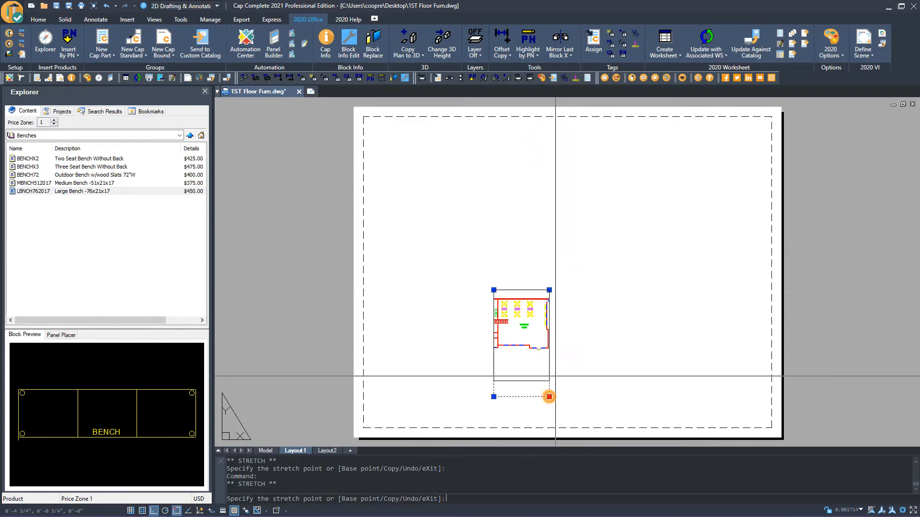
click(557, 354)
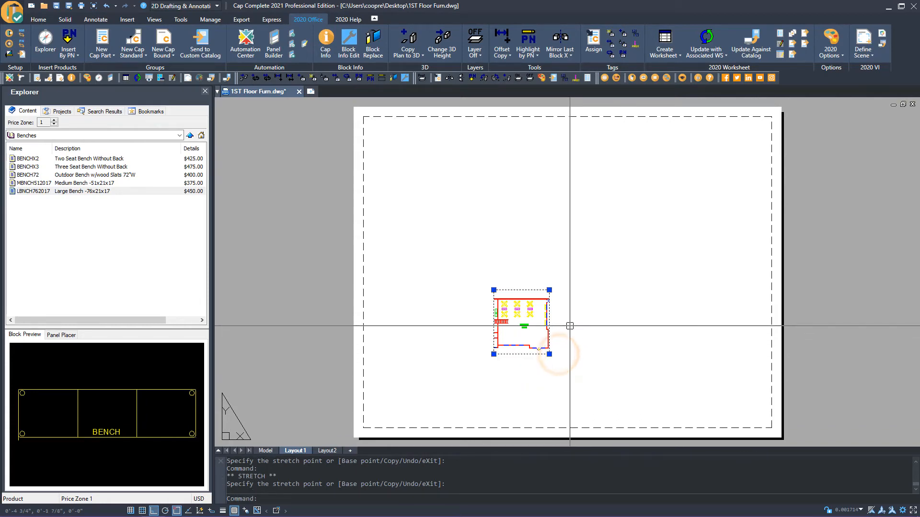
Move the Student Area viewport to the left on the sheet
key(Escape)
text(m)
key(Return)
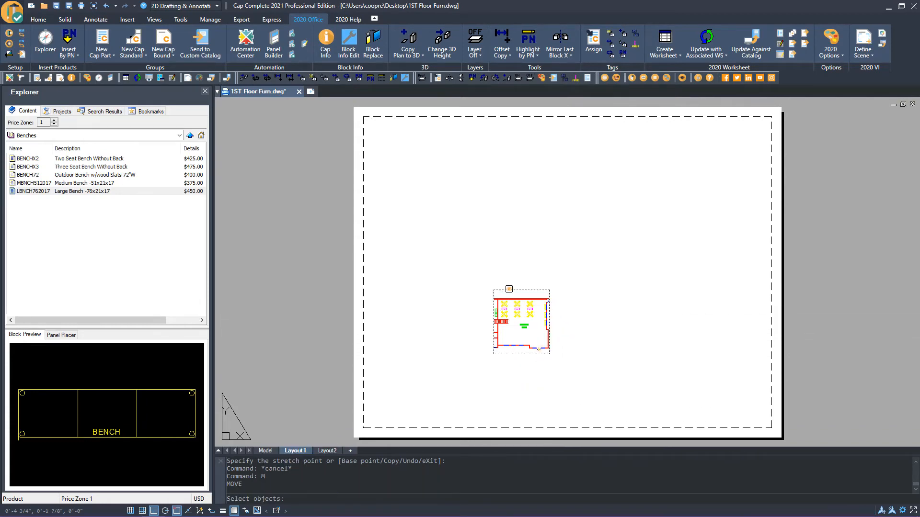
click(509, 289)
key(Return)
click(543, 257)
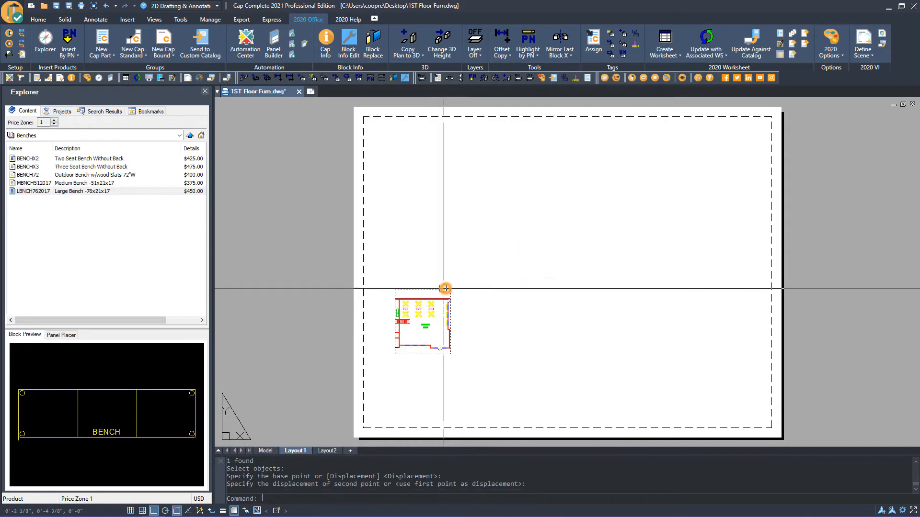
click(434, 289)
Copy the viewport to the right, then stretch the copy's upper-right corner to enlarge it
text(co)
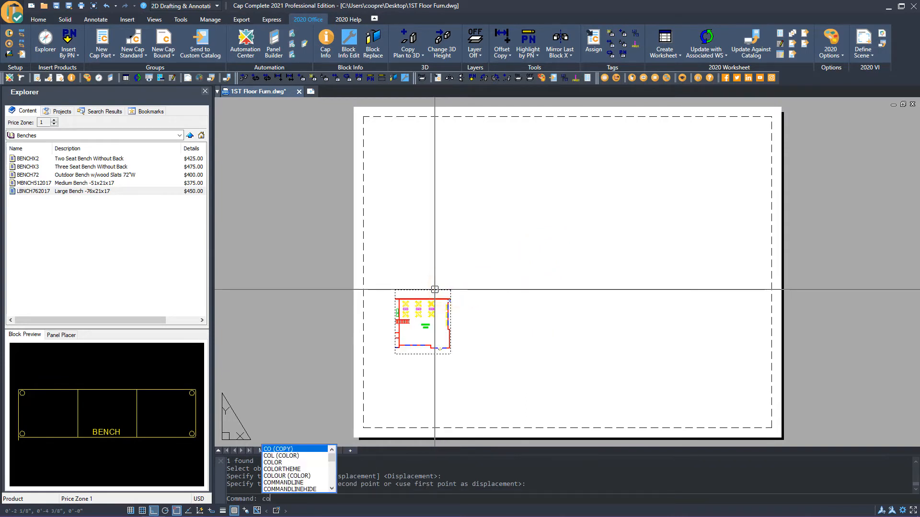
key(Return)
click(435, 289)
key(Return)
click(414, 313)
click(518, 260)
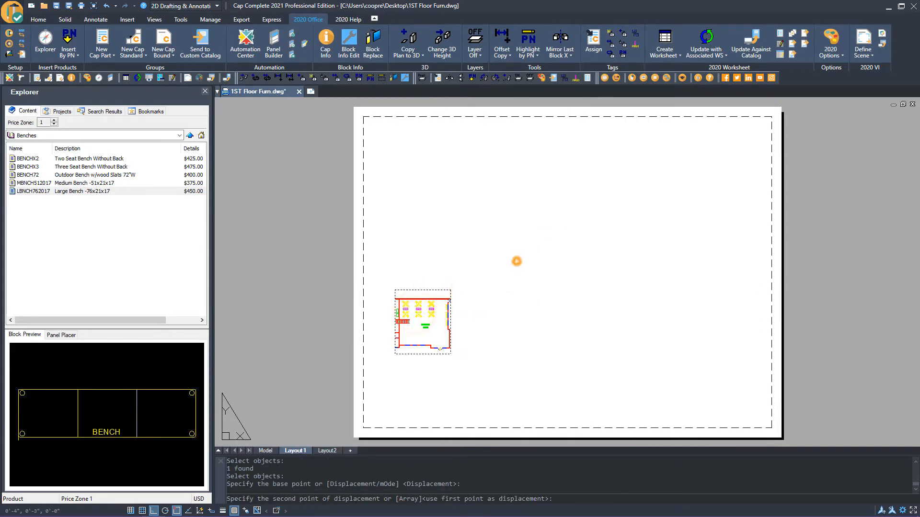
key(Return)
click(550, 289)
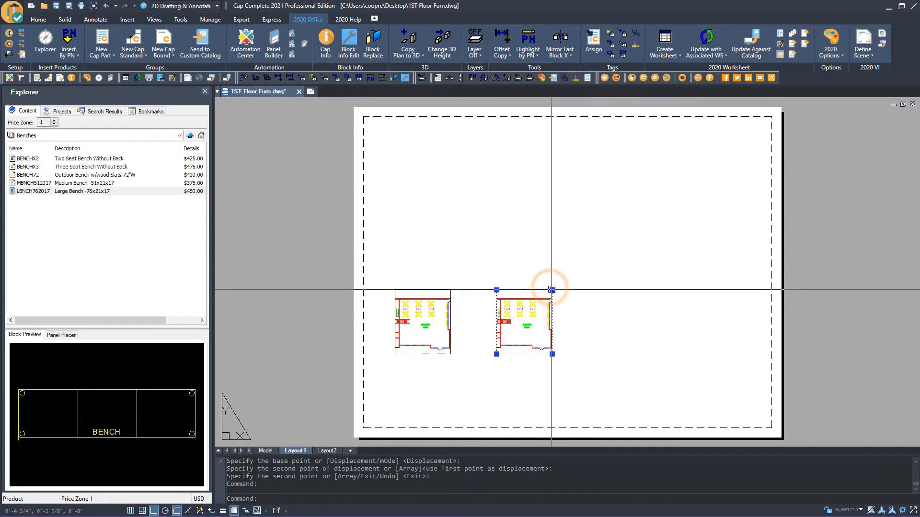
click(552, 290)
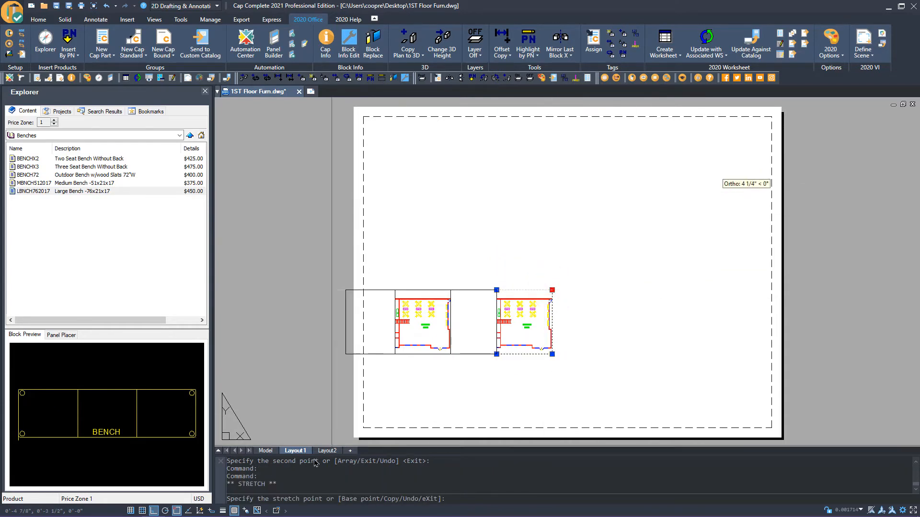
click(154, 511)
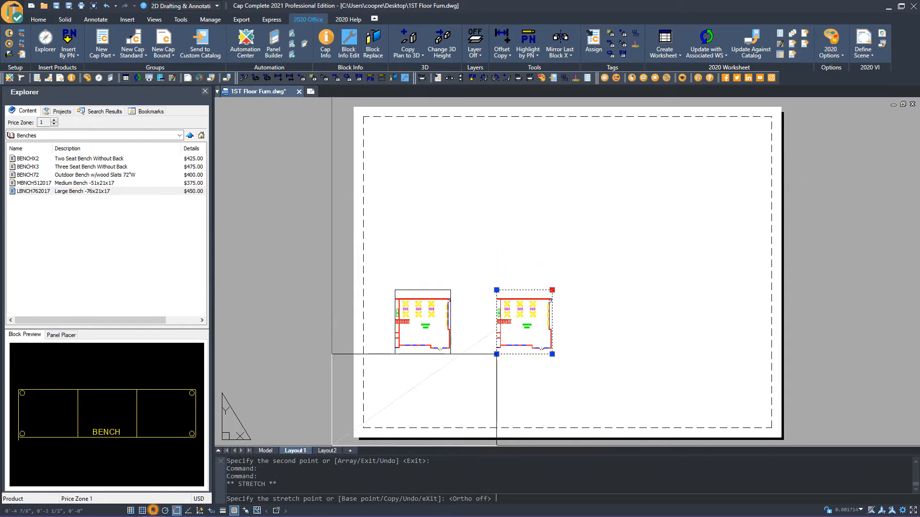
click(735, 145)
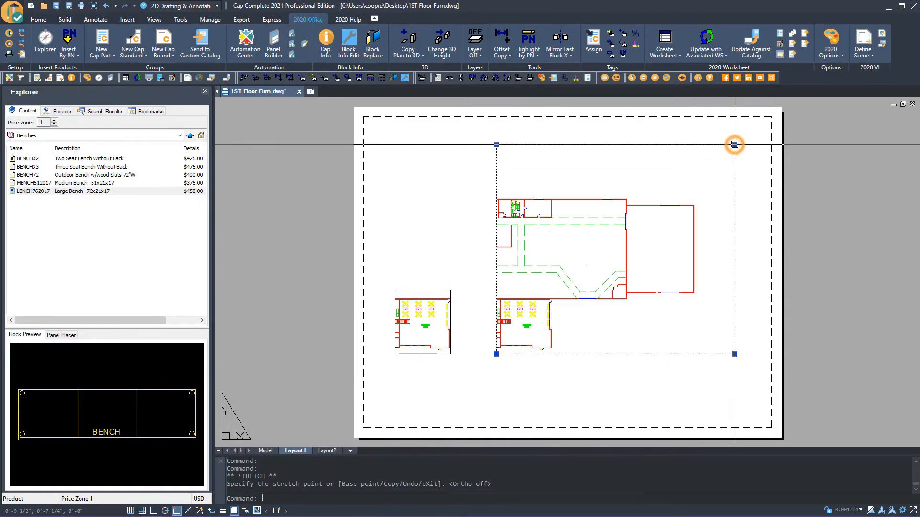
key(Return)
click(604, 326)
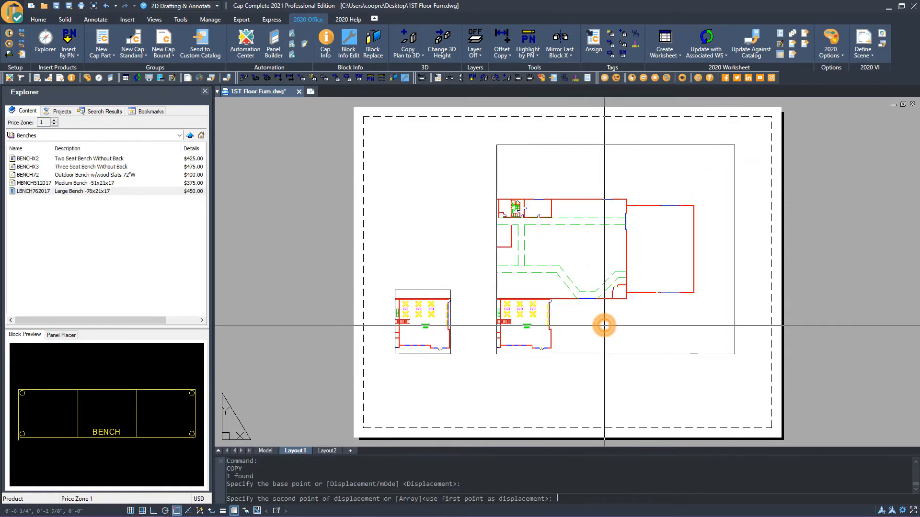
click(596, 325)
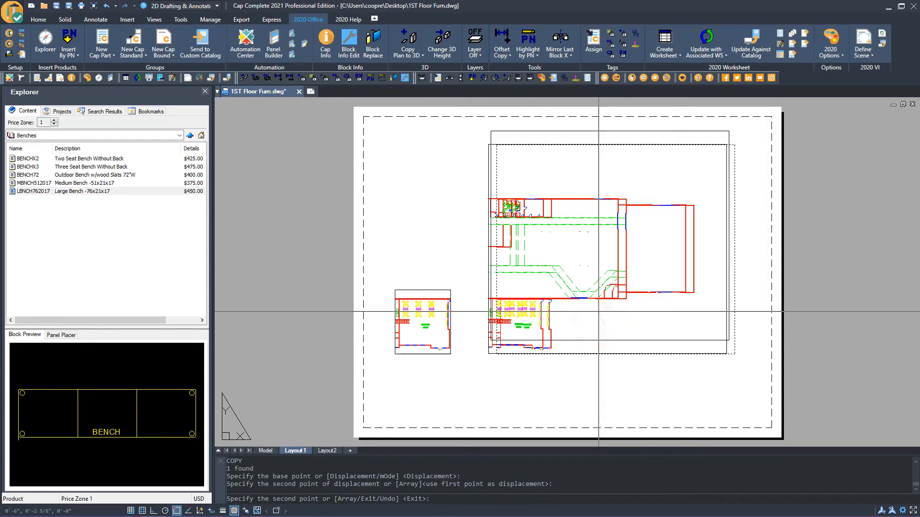
key(Escape)
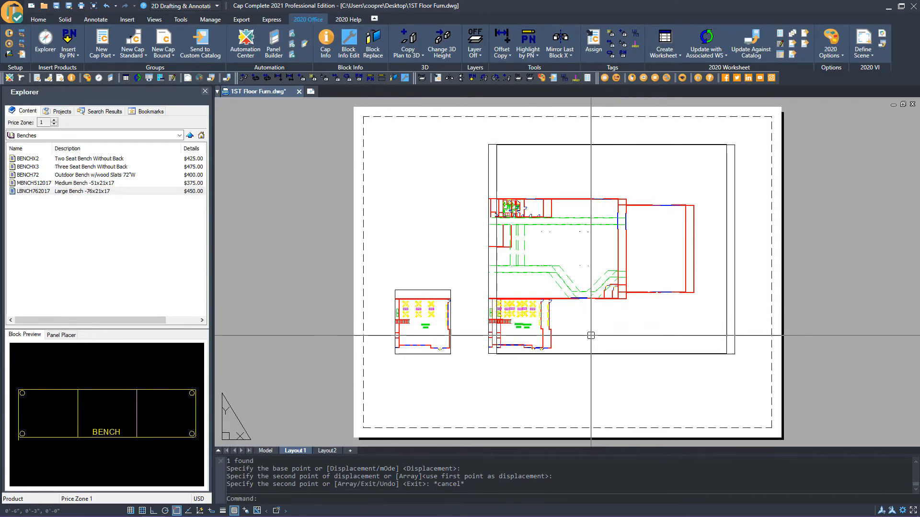
click(555, 353)
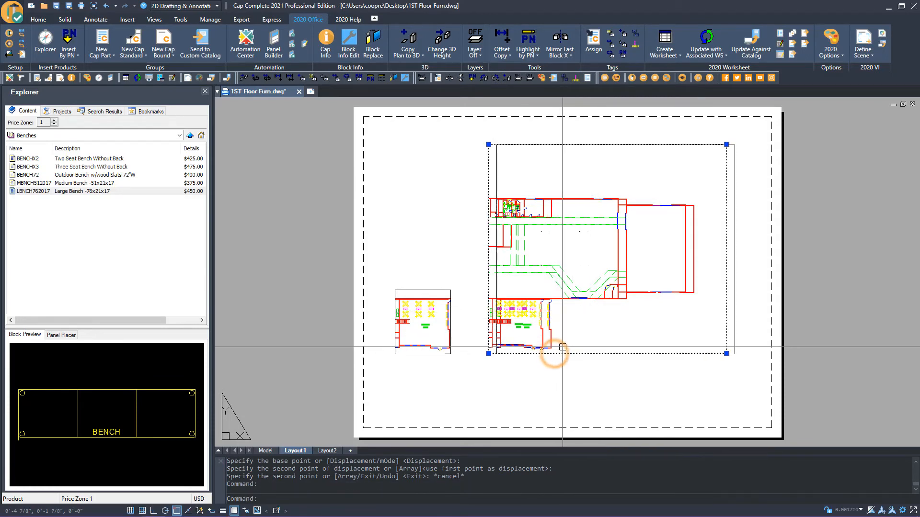
key(Delete)
Set the large viewport to the Southeast isometric view
double_click(587, 314)
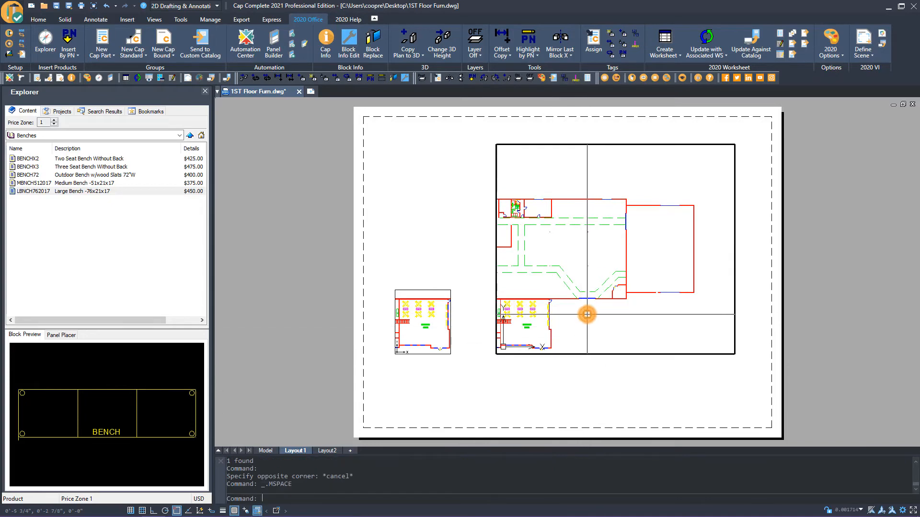
click(154, 20)
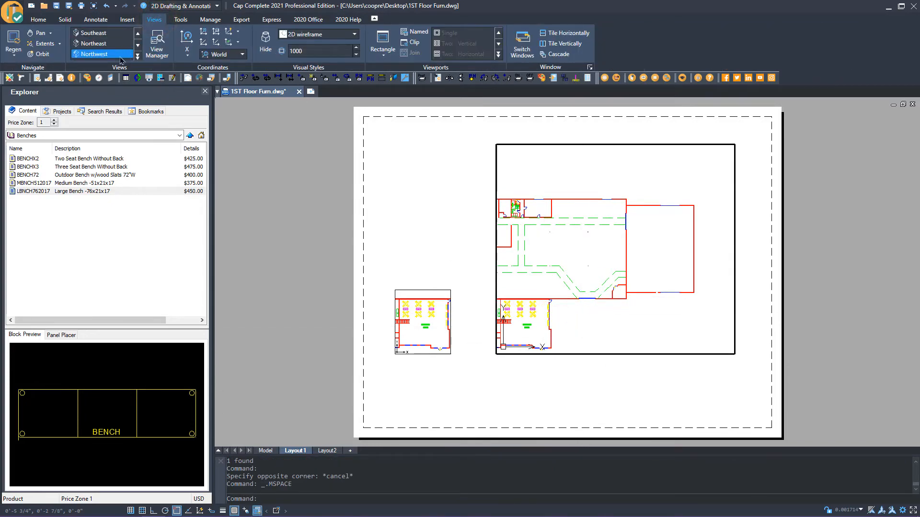
click(98, 33)
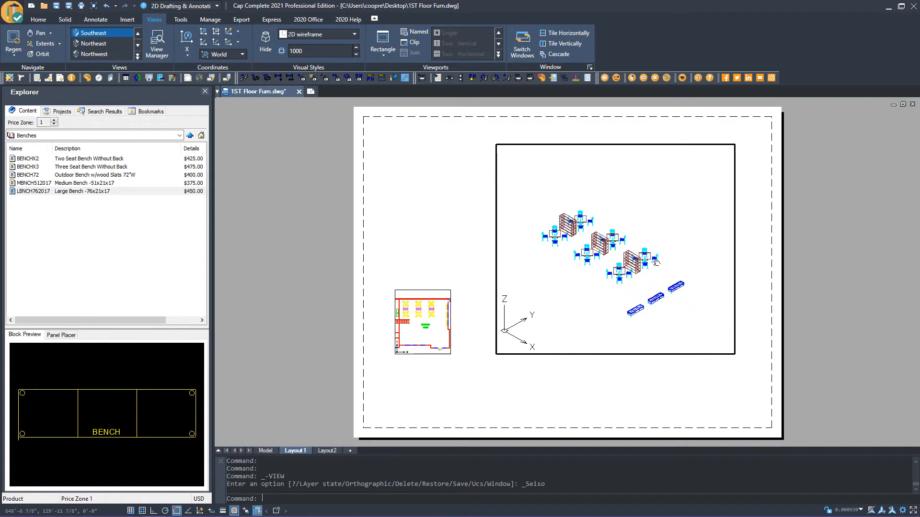
Zoom in on the 3D furniture in the viewport, run Hide, and return to paper space
scroll(656, 263, up, 2)
middle_drag(657, 263, 677, 260)
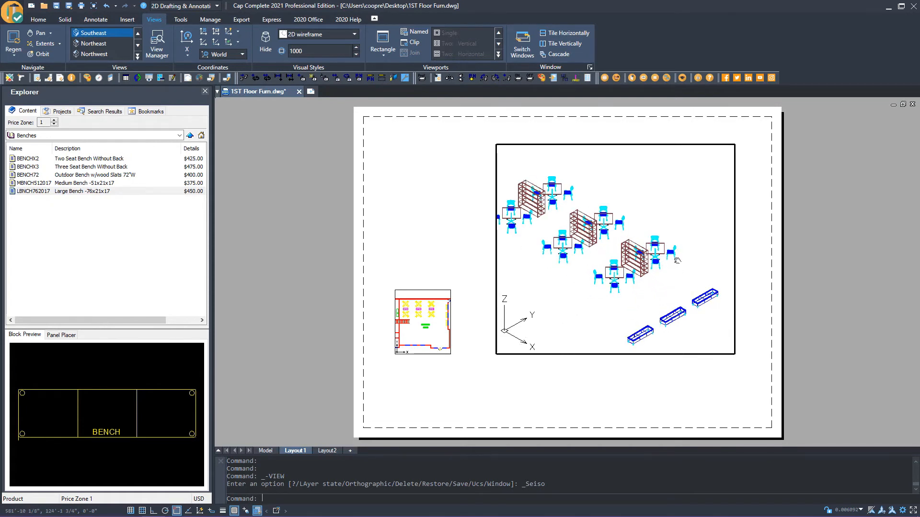
text(HIDE)
key(Return)
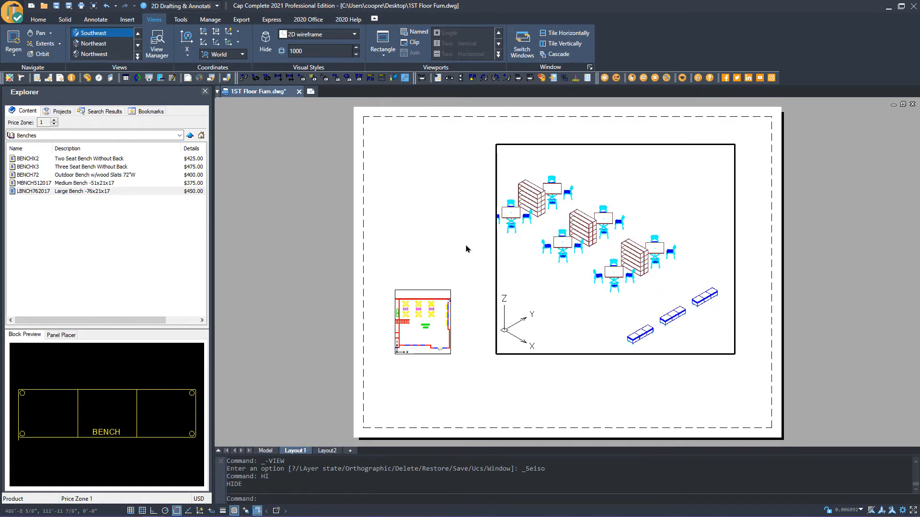
double_click(462, 246)
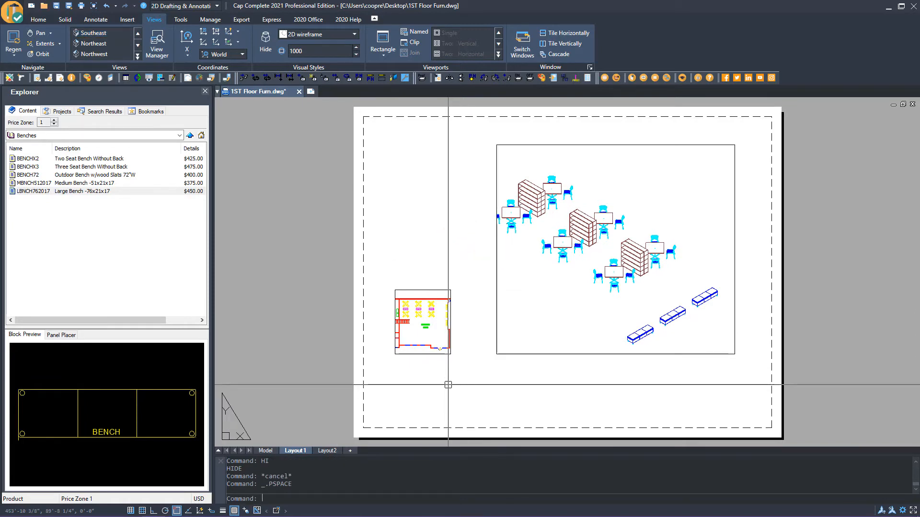
Switch to Model space and zoom in on the Student Area
click(266, 451)
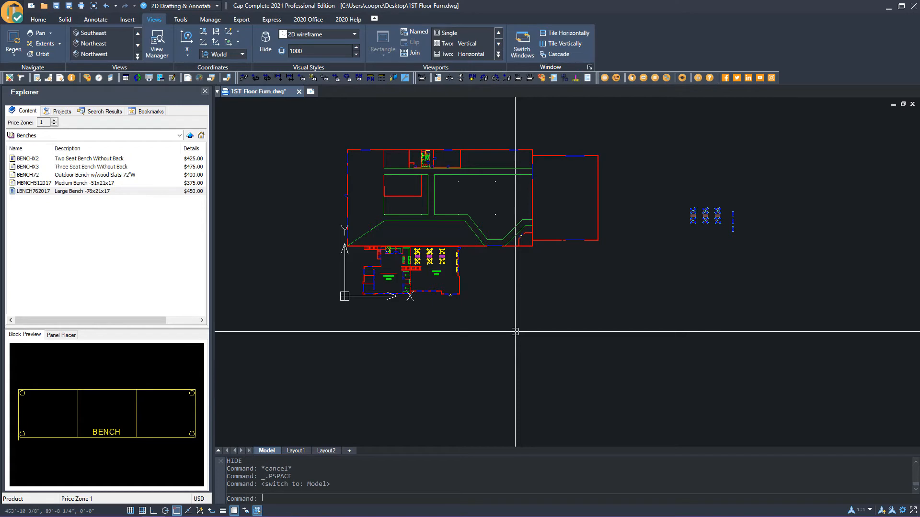
scroll(515, 331, up, 5)
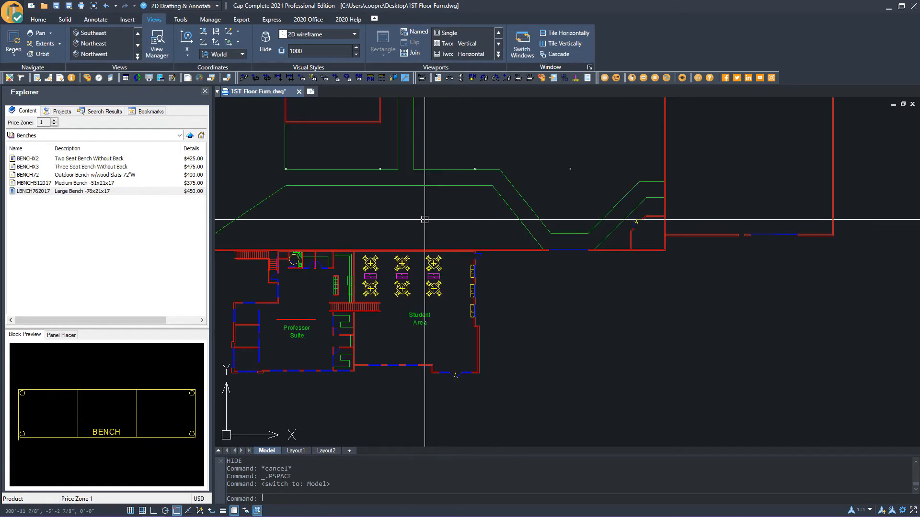
click(308, 19)
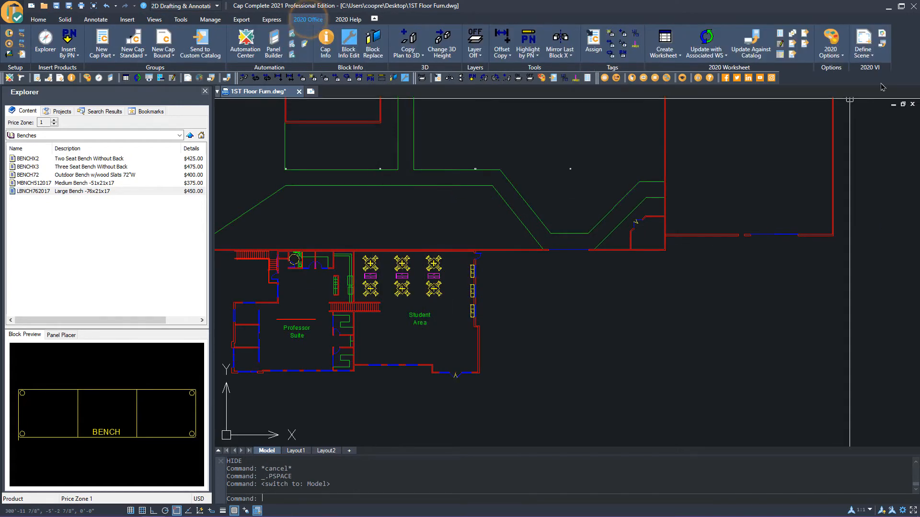
Define a scene named Student Area by drawing a closed boundary around the Student Area furniture
click(863, 42)
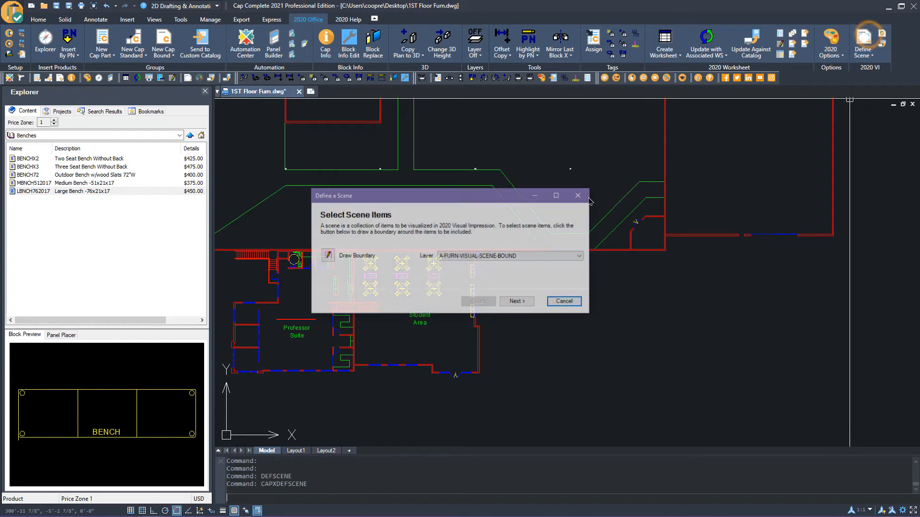
click(328, 255)
scroll(327, 254, up, 2)
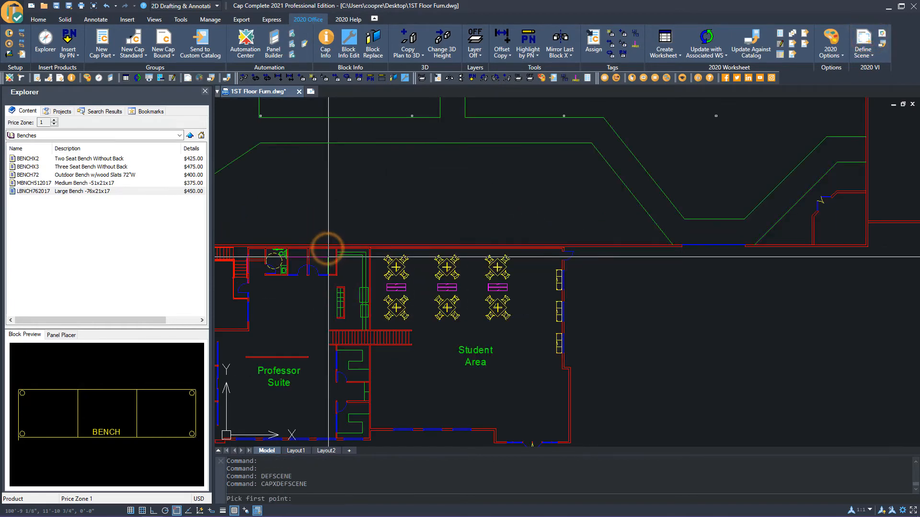
click(364, 239)
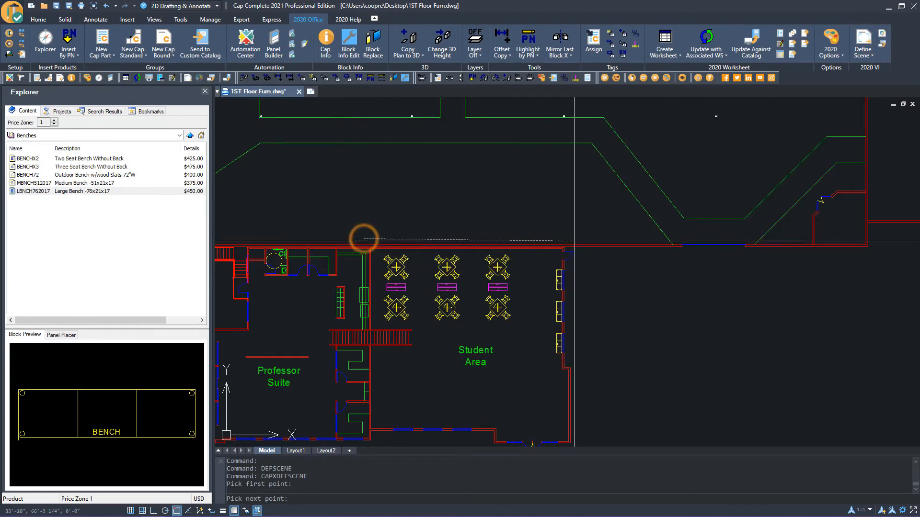
click(575, 241)
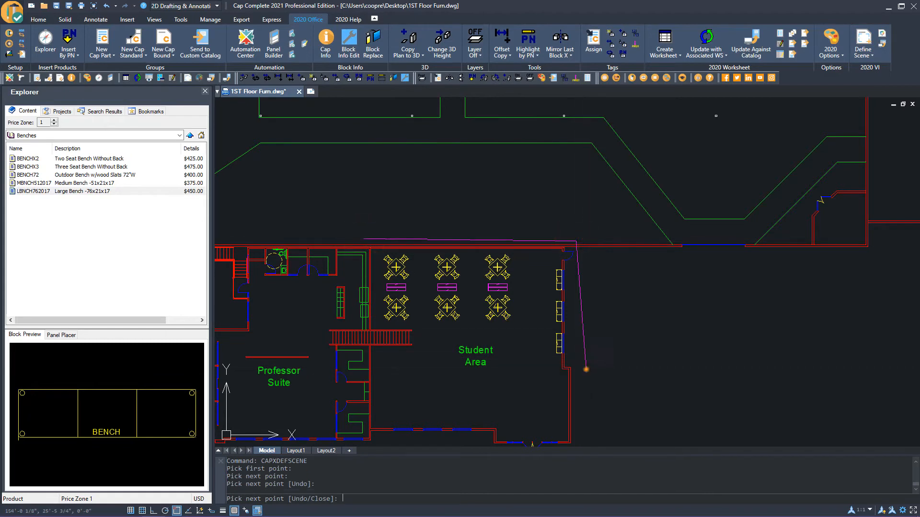
click(585, 369)
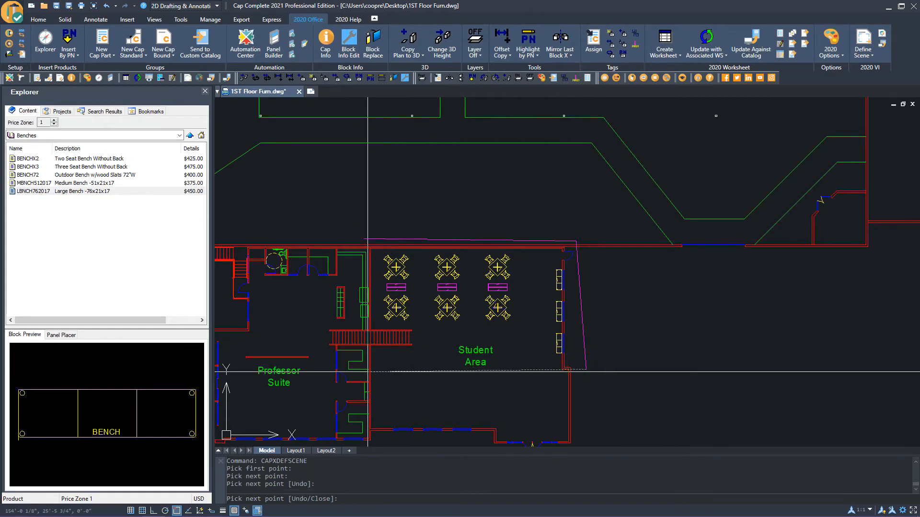
click(365, 370)
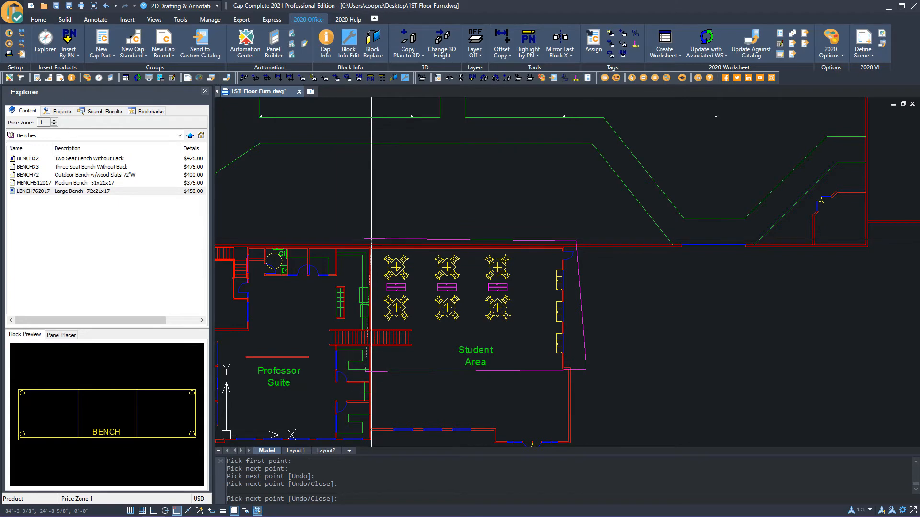
key(Return)
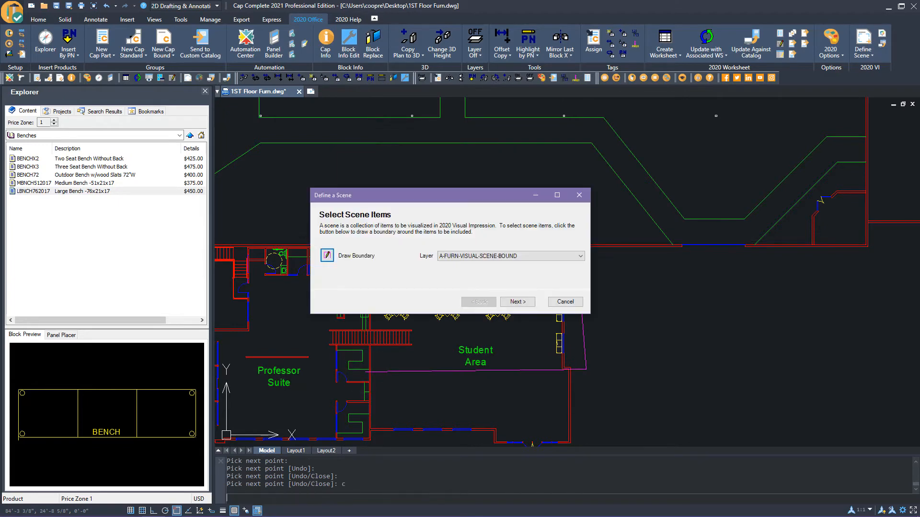
click(516, 302)
click(391, 247)
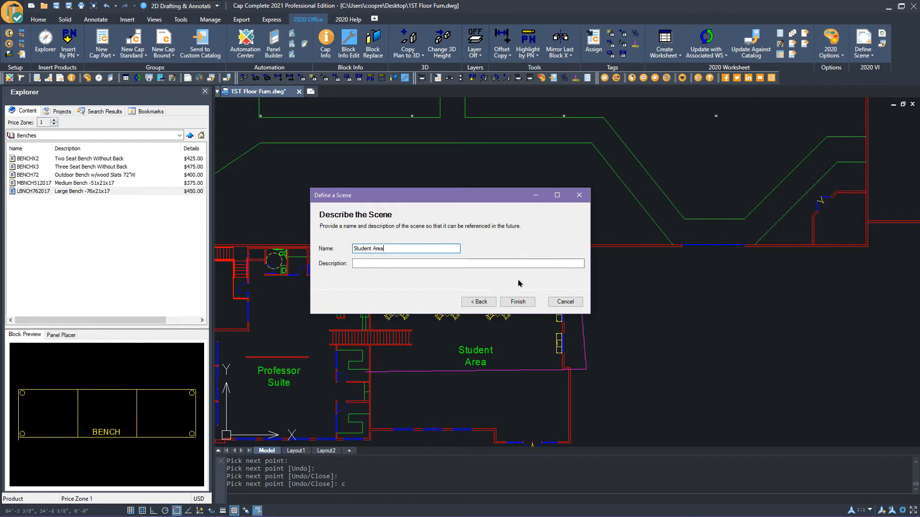
click(517, 301)
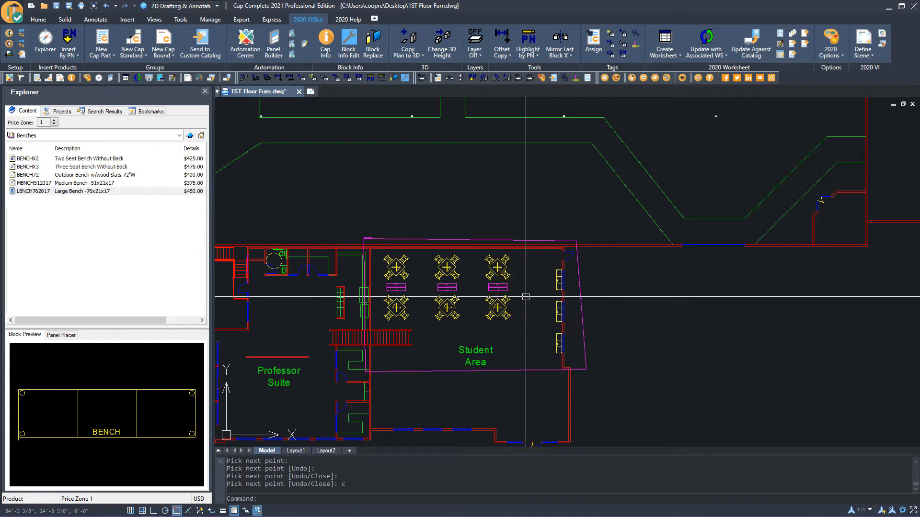
Visualize the Student Area scene in 2020 Visual Impression using a rectangular room shape
click(871, 54)
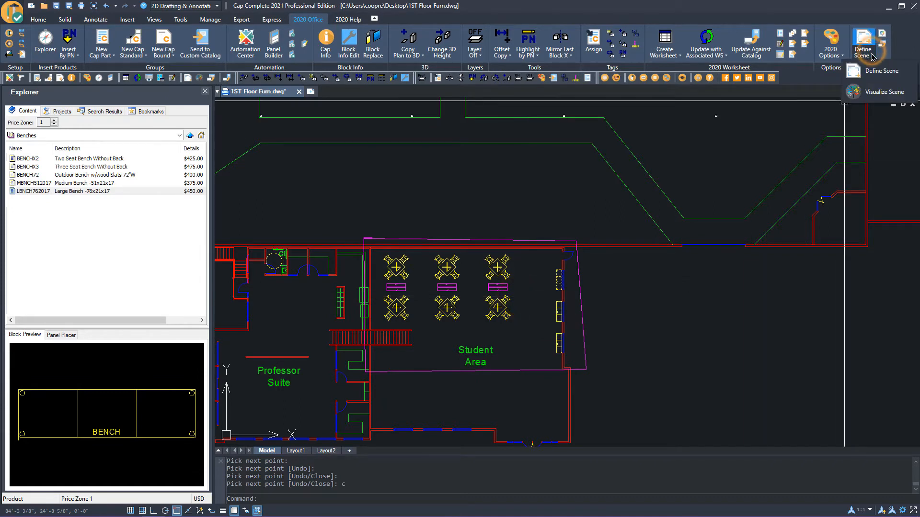
click(873, 91)
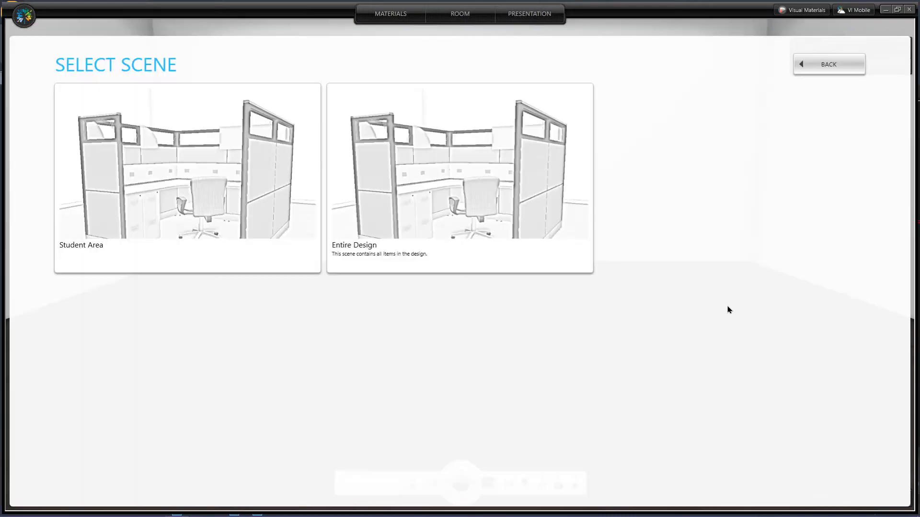
click(237, 203)
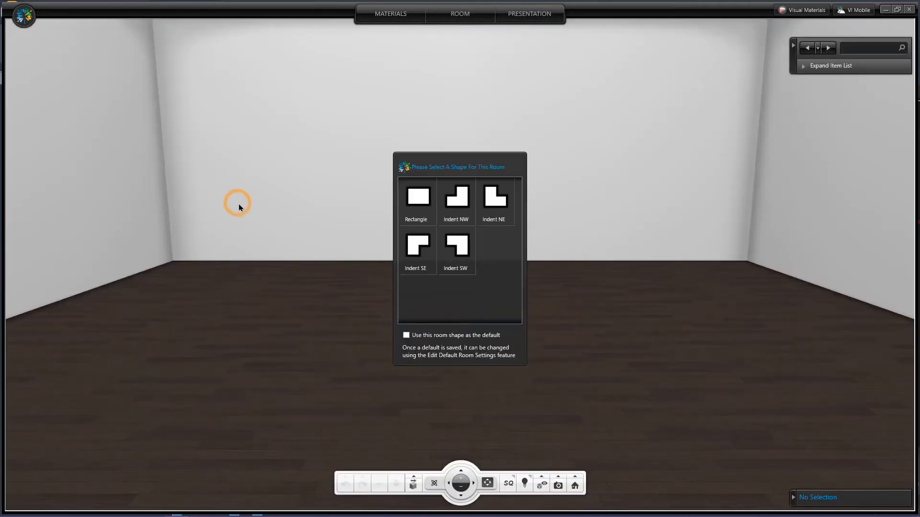
click(419, 200)
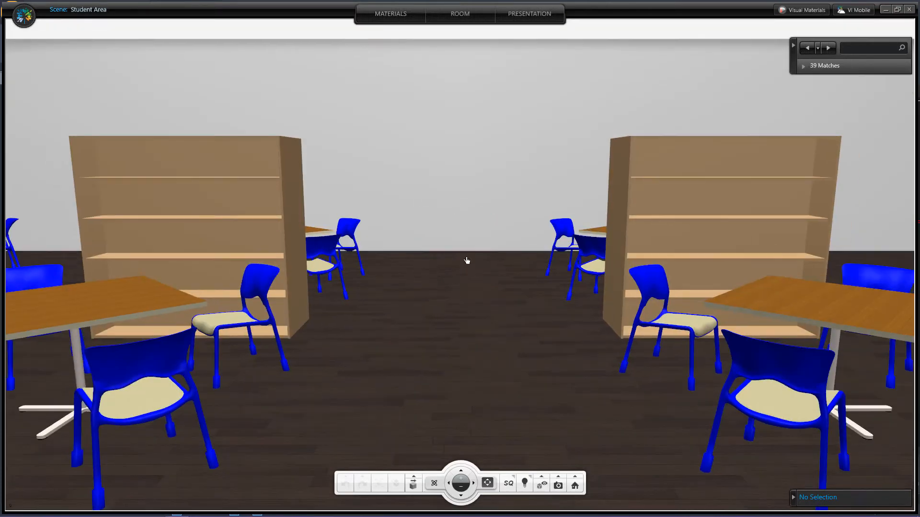
In the top 2D room view, resize the room walls to about 62' 5" by 48' 1"
scroll(468, 273, down, 6)
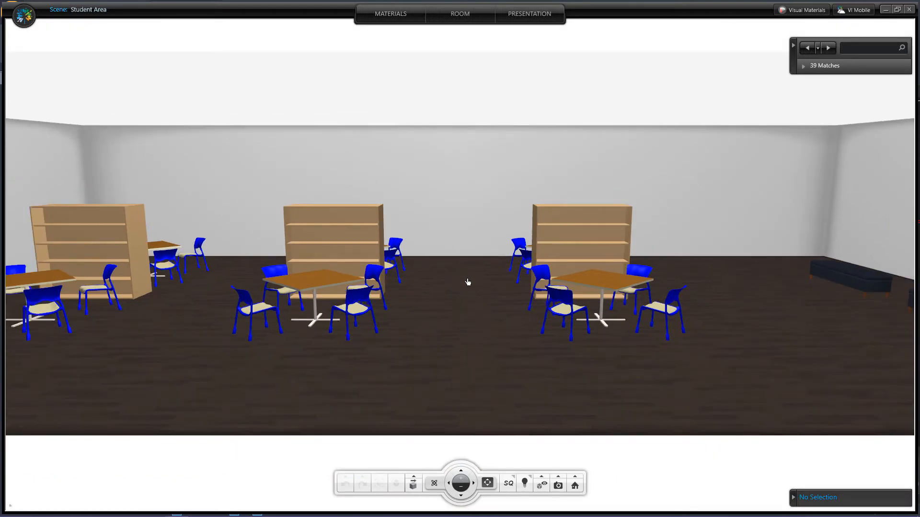
click(458, 17)
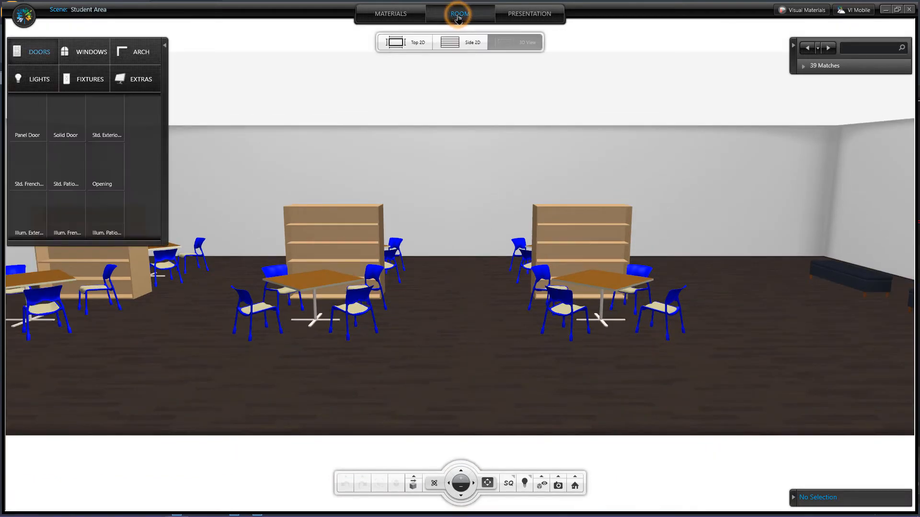
click(417, 45)
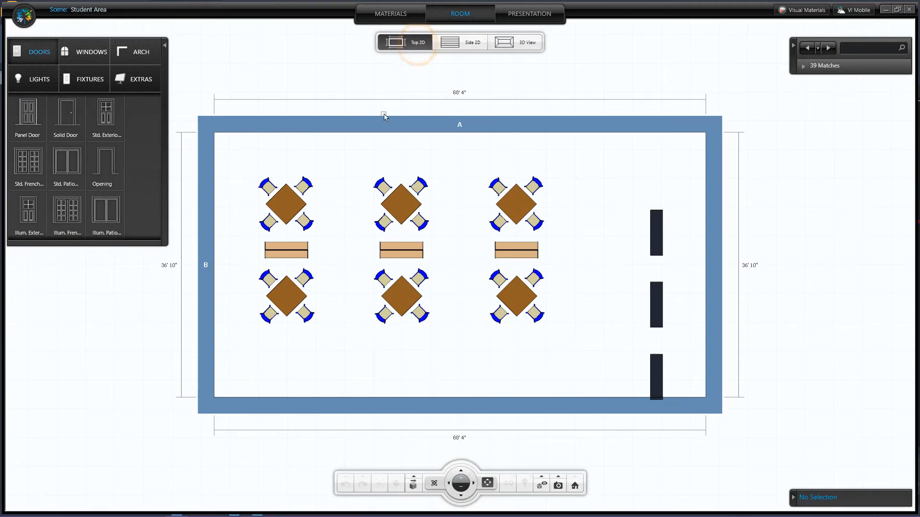
drag(366, 129, 363, 150)
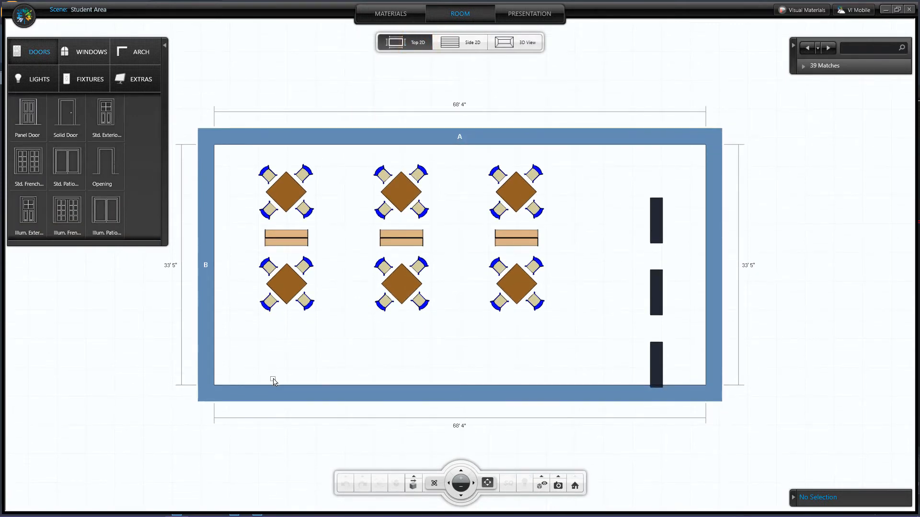
drag(271, 385, 256, 491)
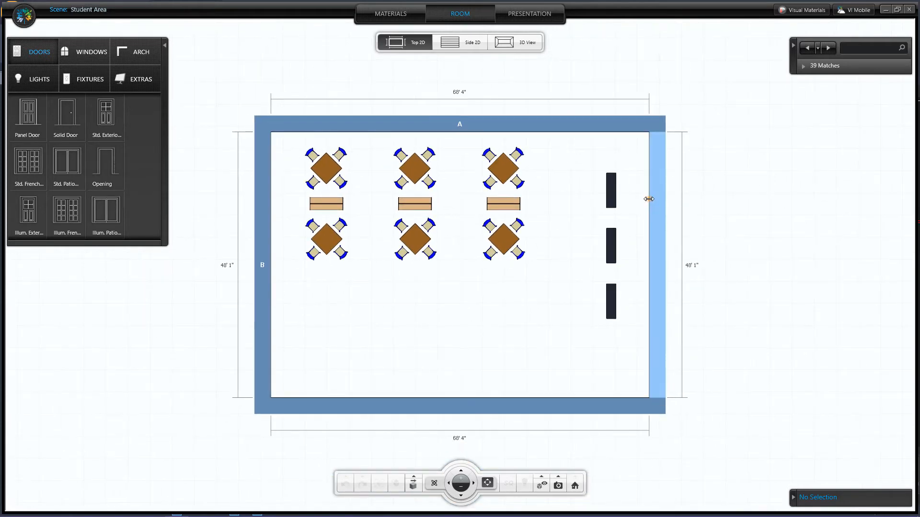
drag(648, 199, 601, 202)
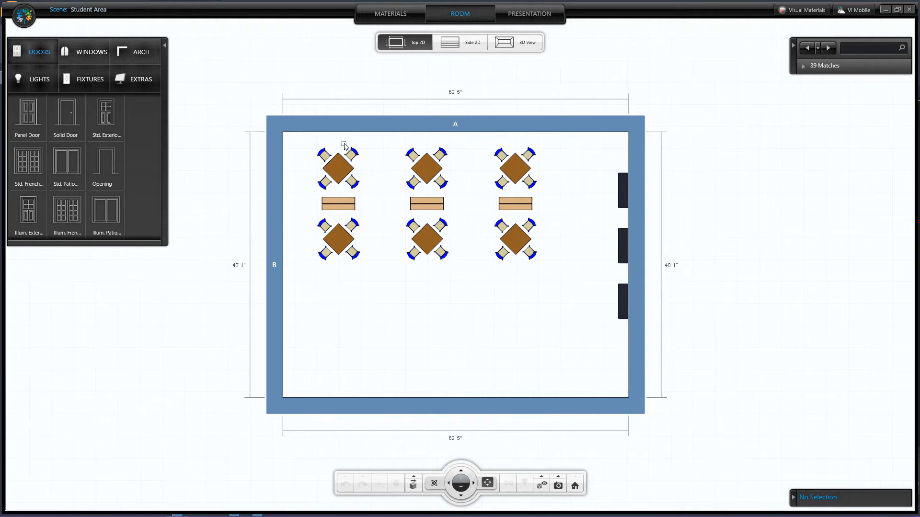
Place a solid door near the room's upper-right corner and a Std. Clear window on the right wall below it
drag(60, 113, 625, 153)
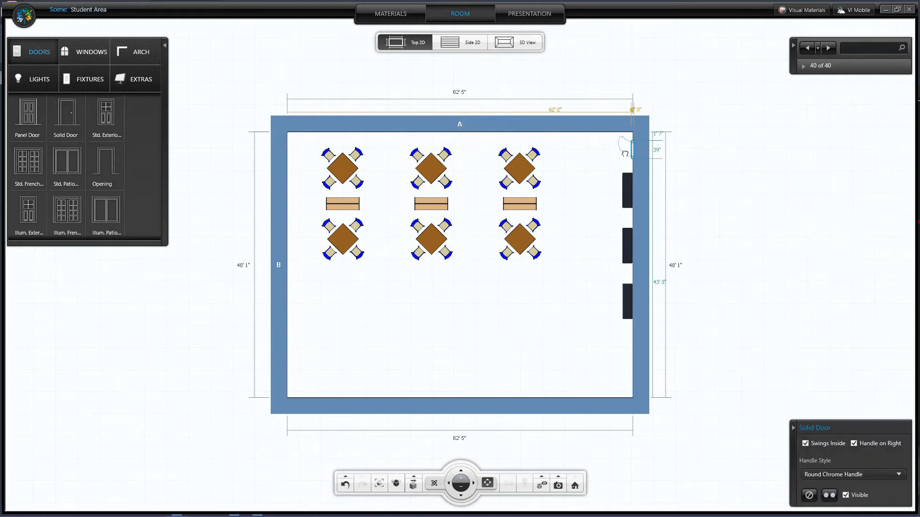
click(90, 53)
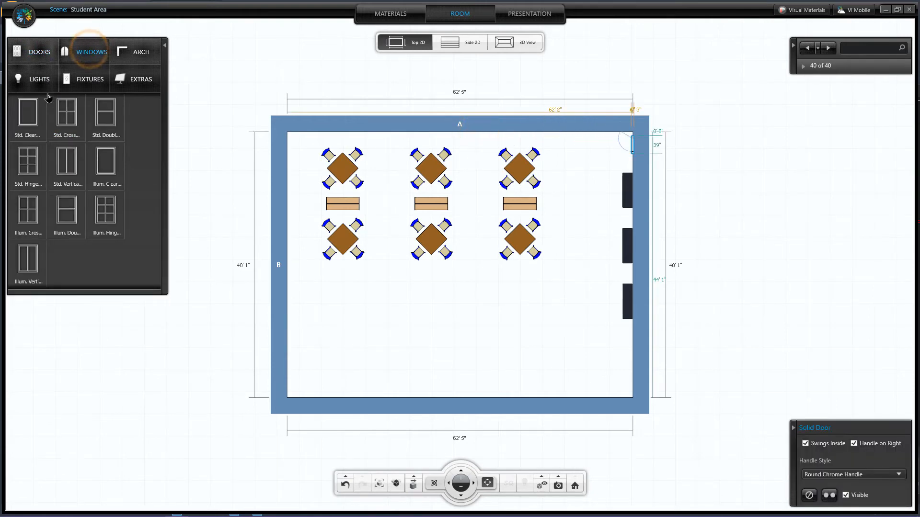
drag(27, 115, 516, 195)
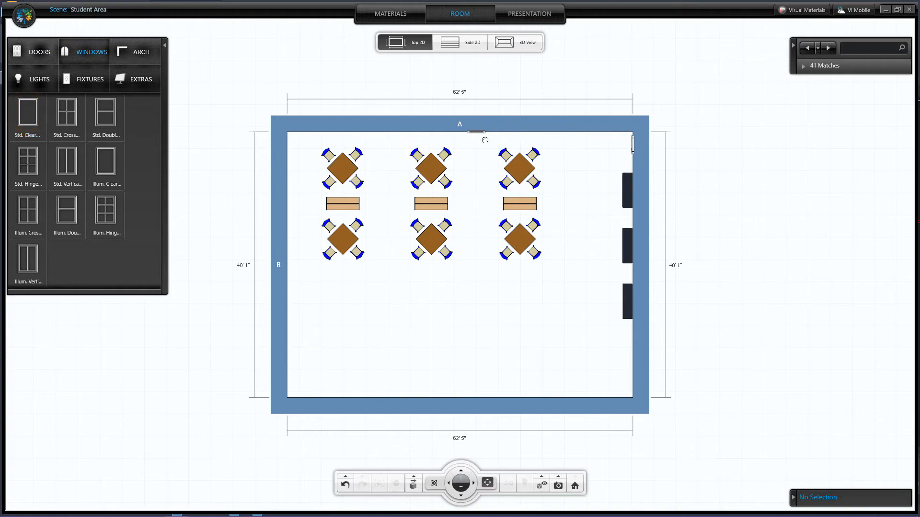
drag(476, 133, 645, 185)
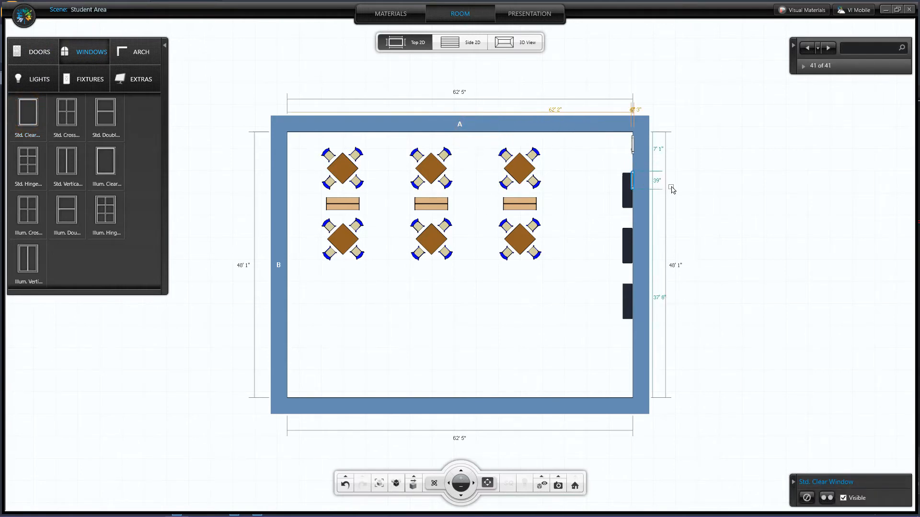
Lengthen the window along the right wall to 84" and lower it slightly in the 3D view
scroll(672, 187, up, 3)
middle_drag(755, 176, 536, 197)
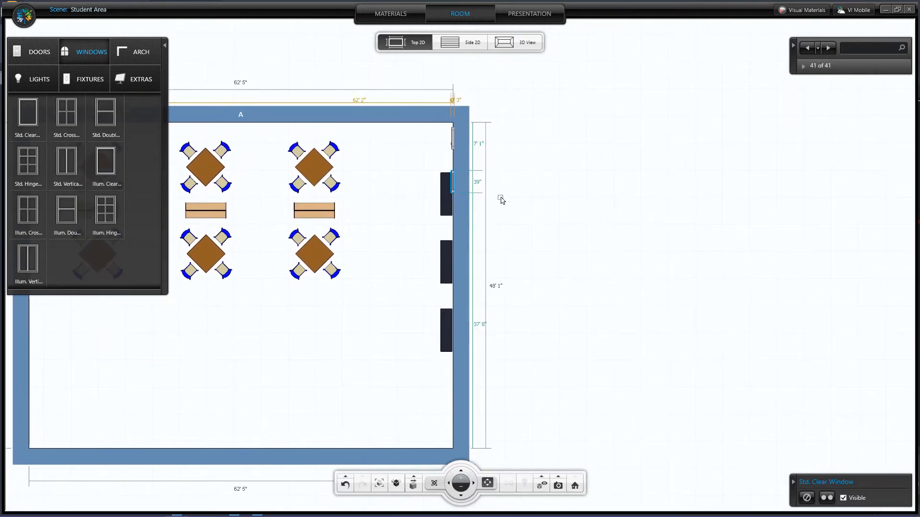
scroll(502, 201, up, 4)
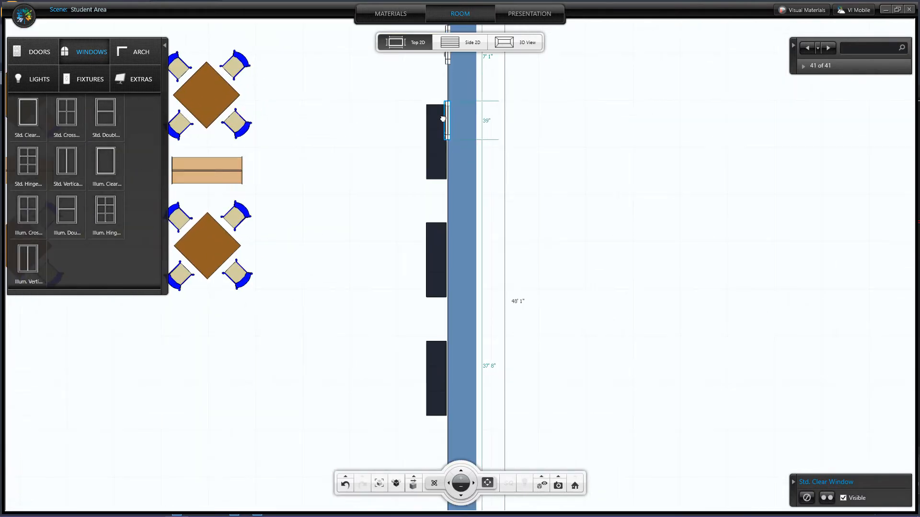
scroll(443, 119, up, 4)
middle_drag(460, 139, 460, 214)
scroll(434, 199, up, 2)
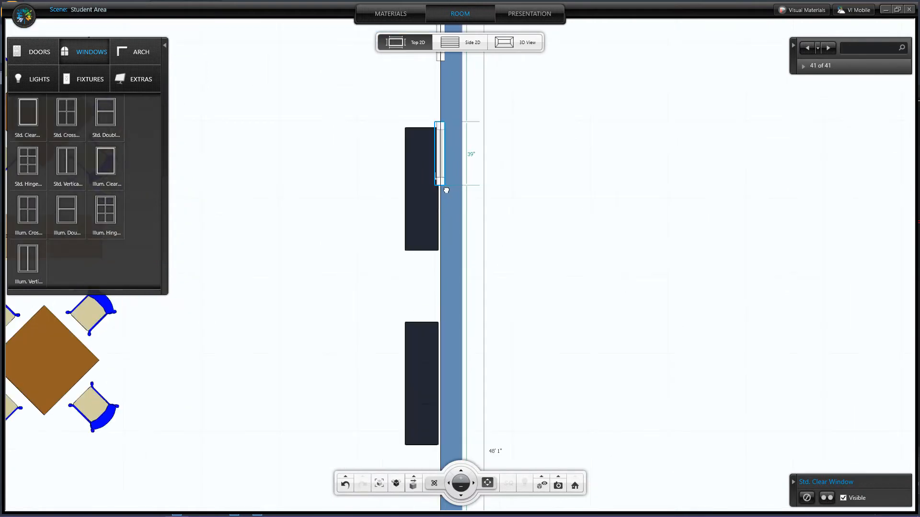
drag(439, 179, 439, 256)
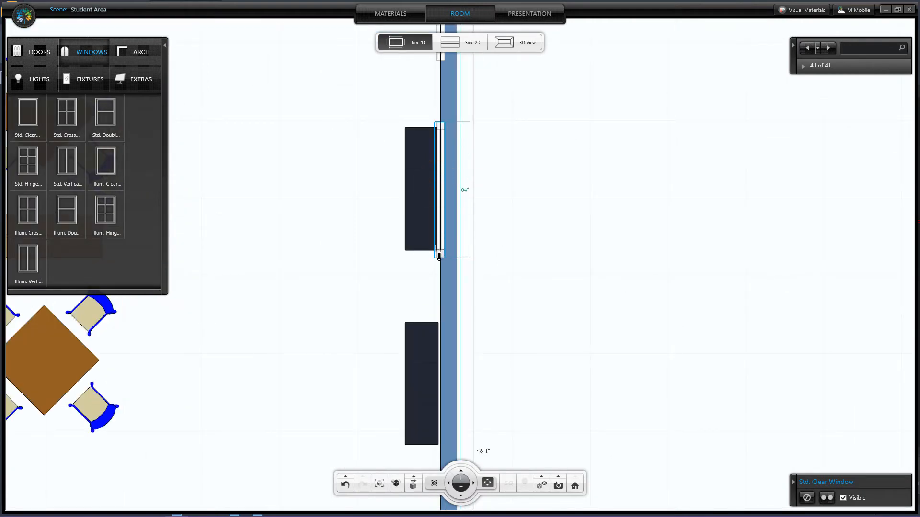
click(527, 44)
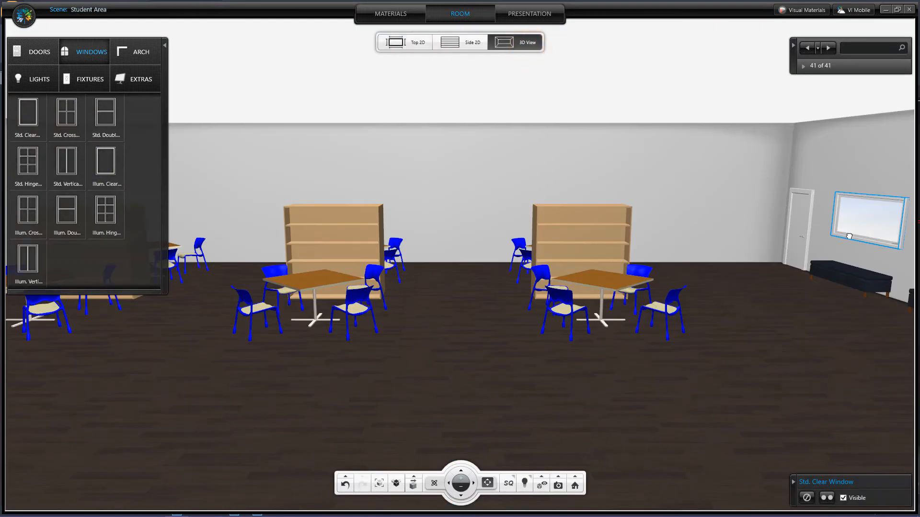
drag(849, 234, 847, 250)
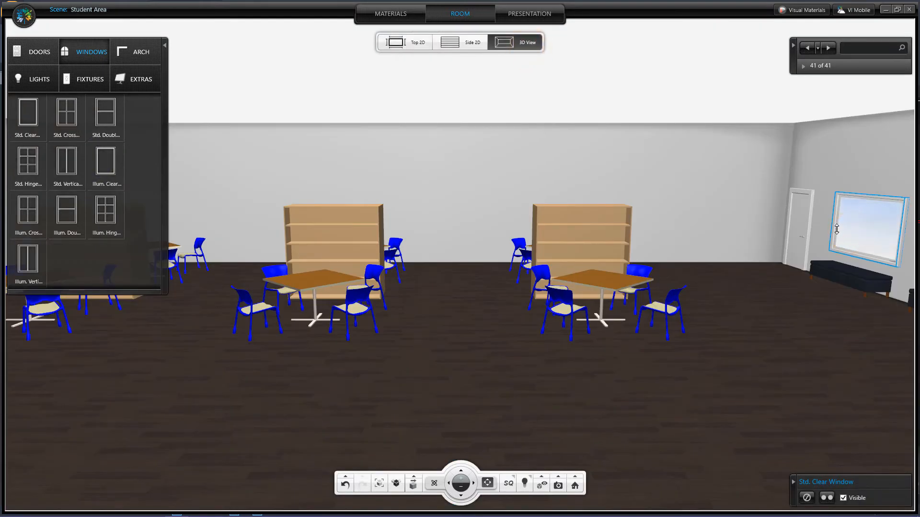
Lower the room's wall height to about 9' 1" in the side 2D view
click(459, 44)
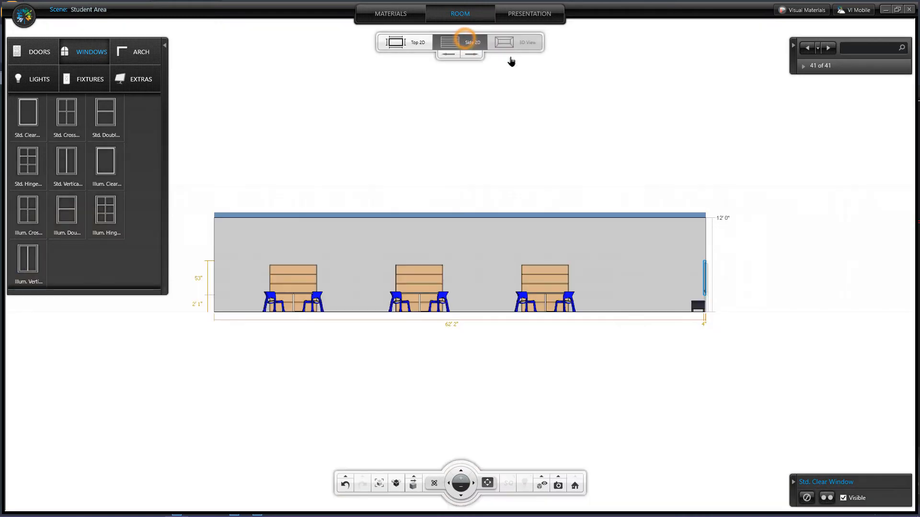
drag(591, 217, 592, 238)
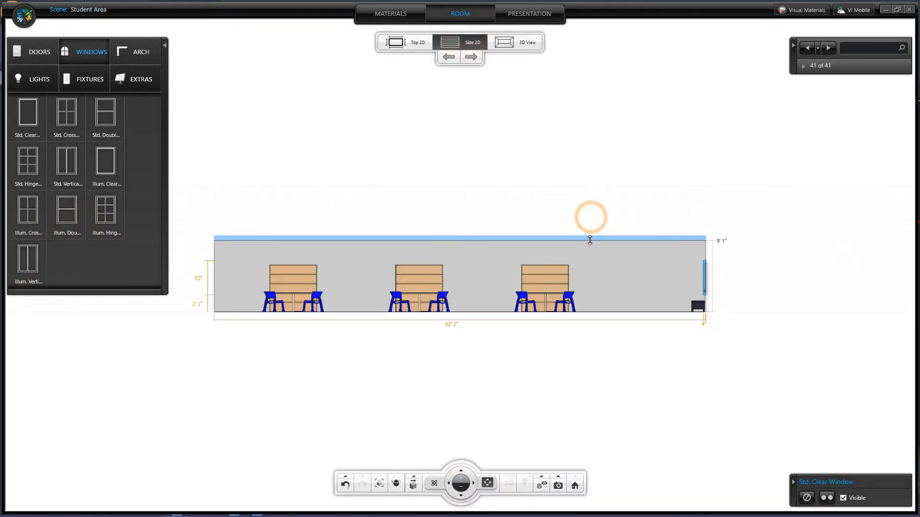
Duplicate the window and place the copy further down the right wall in the top 2D view
click(415, 49)
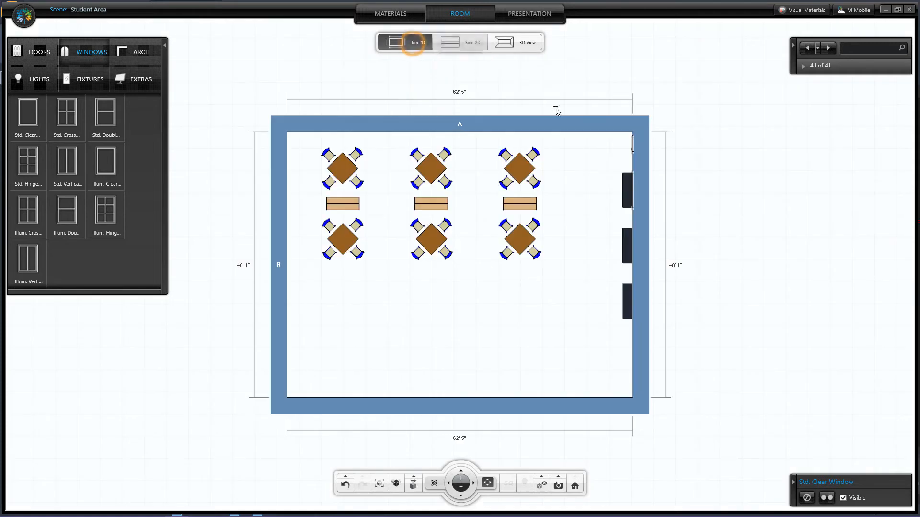
scroll(664, 215, up, 2)
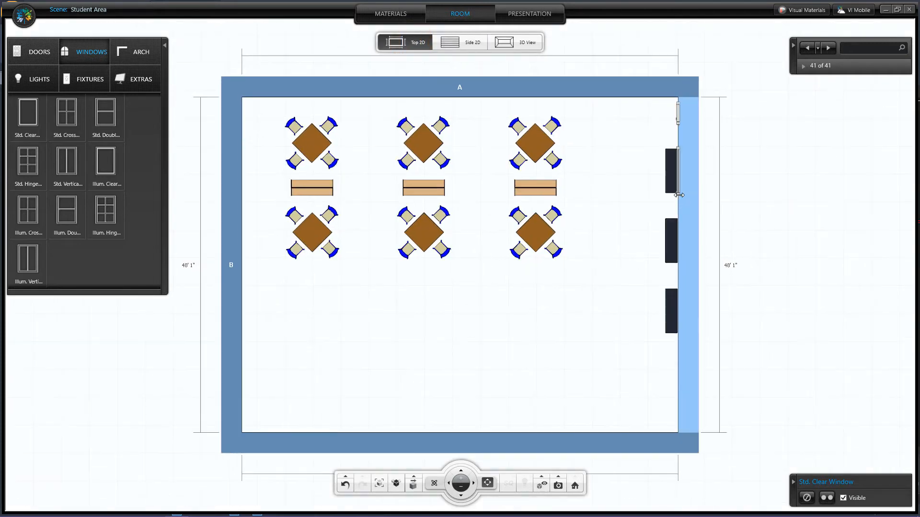
click(676, 194)
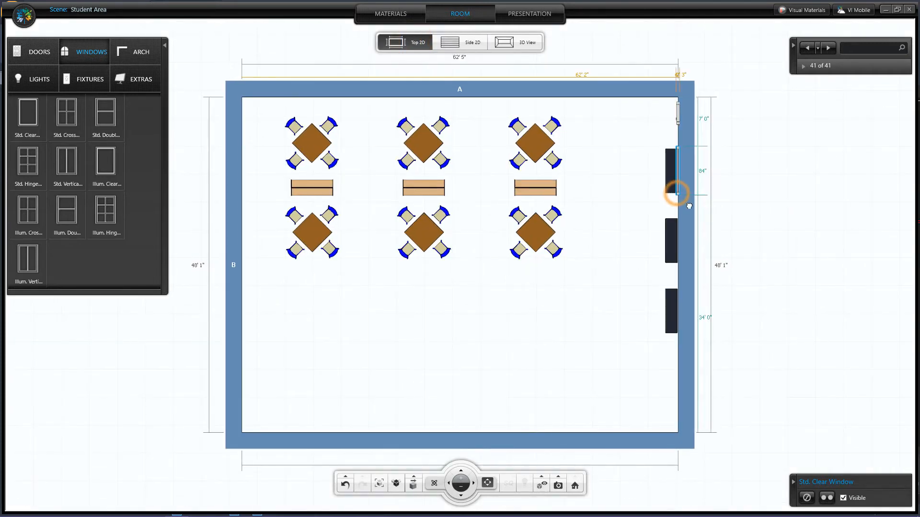
click(827, 498)
click(675, 215)
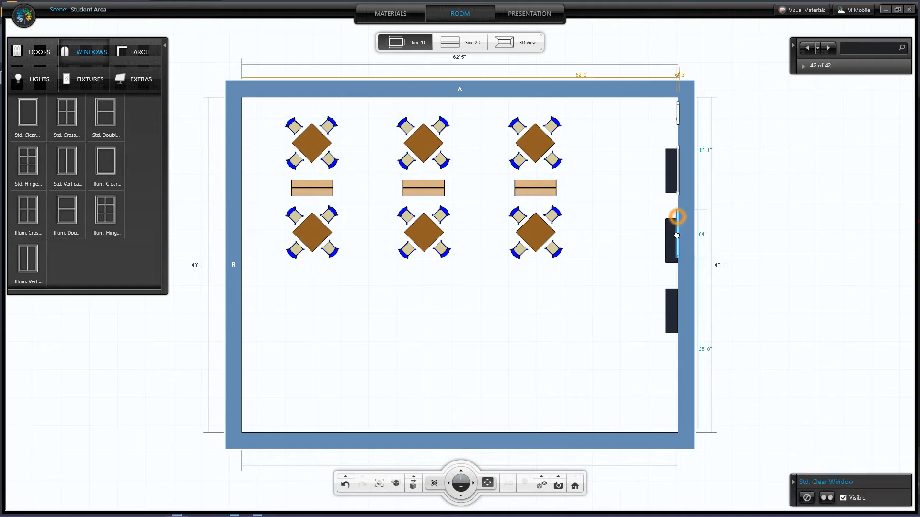
Duplicate the selected window again and move the new copy to the lower part of the right wall
click(828, 498)
click(676, 280)
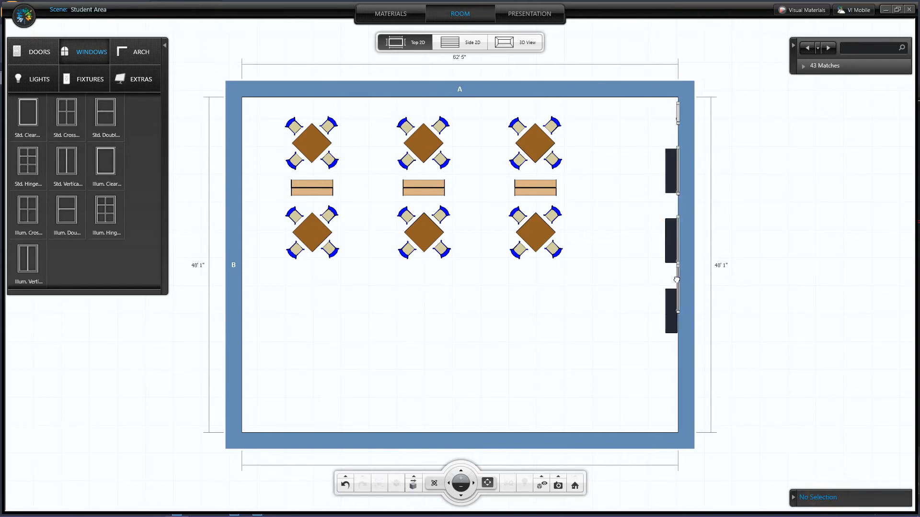
drag(676, 280, 678, 300)
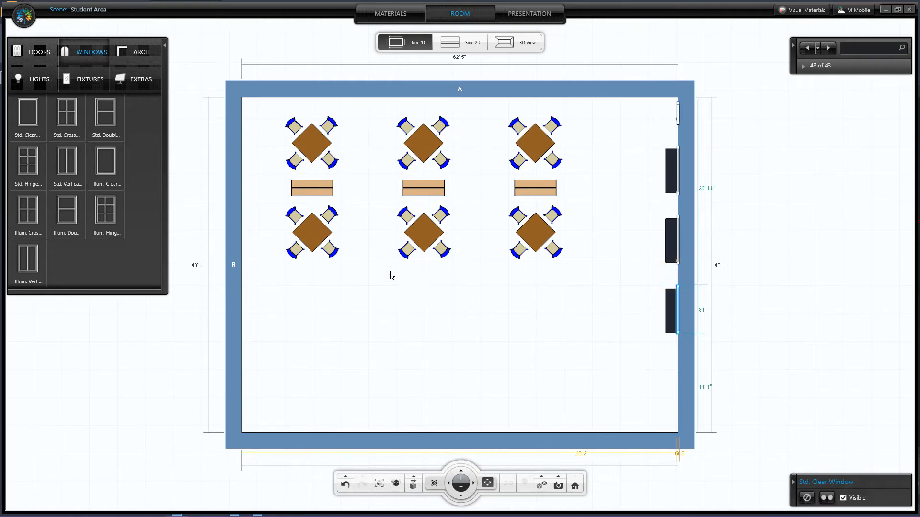
Add a Straight - 09' High staircase from Extras and place it rotated horizontally across the left wall
click(143, 79)
click(32, 162)
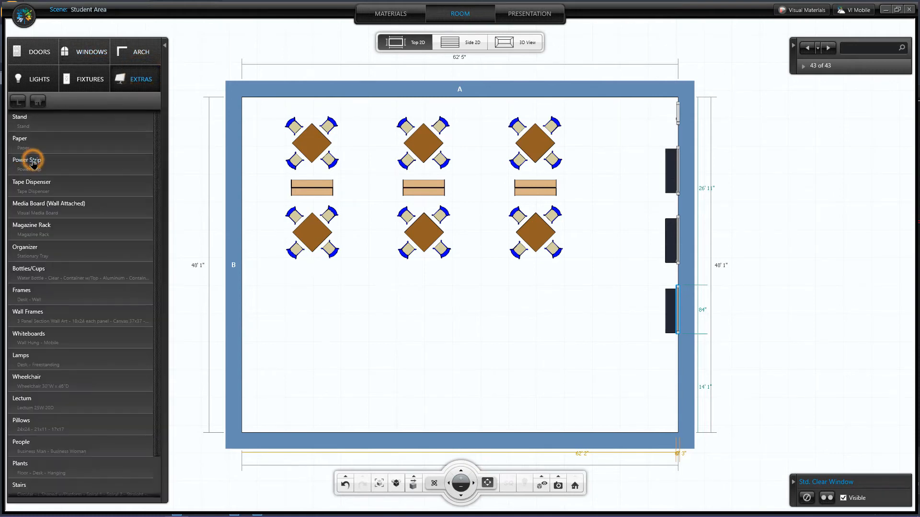
scroll(55, 343, down, 2)
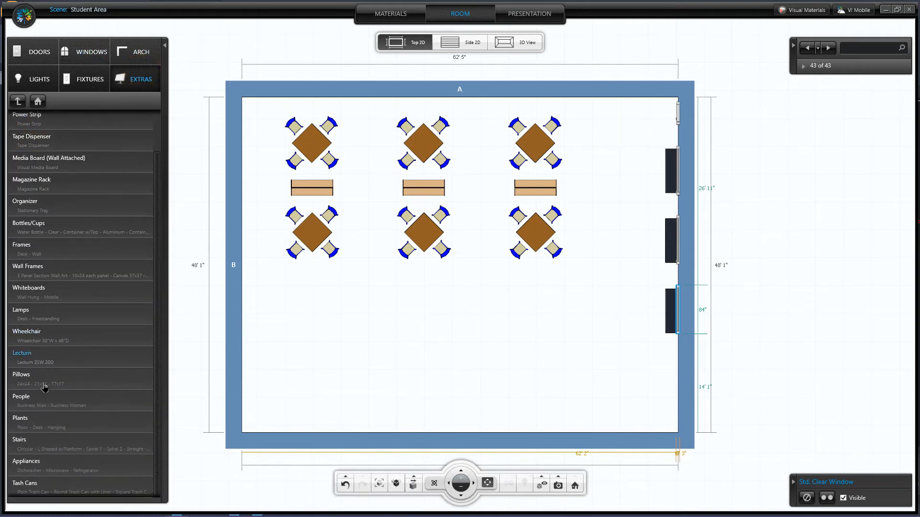
click(32, 444)
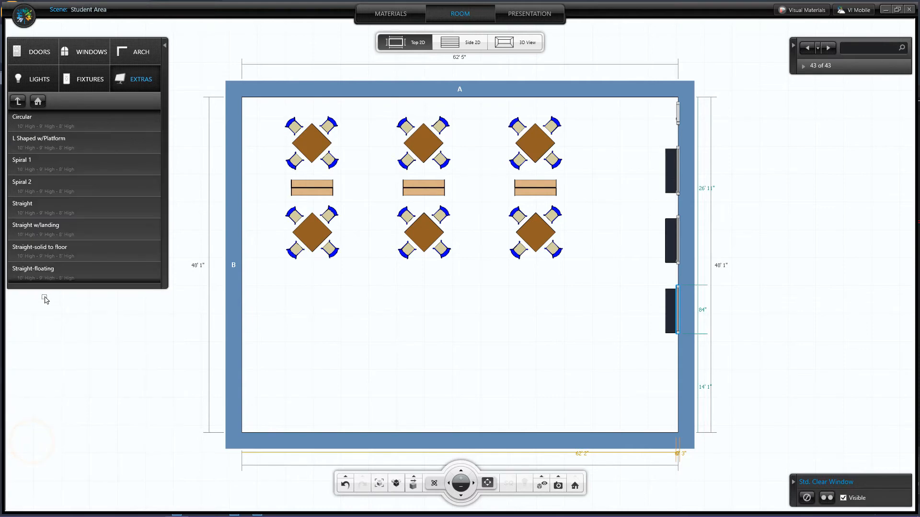
click(43, 211)
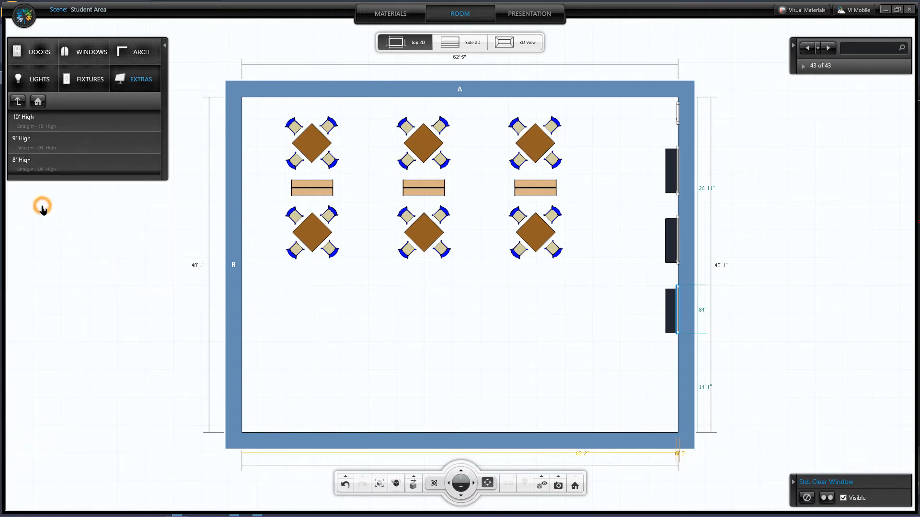
click(39, 152)
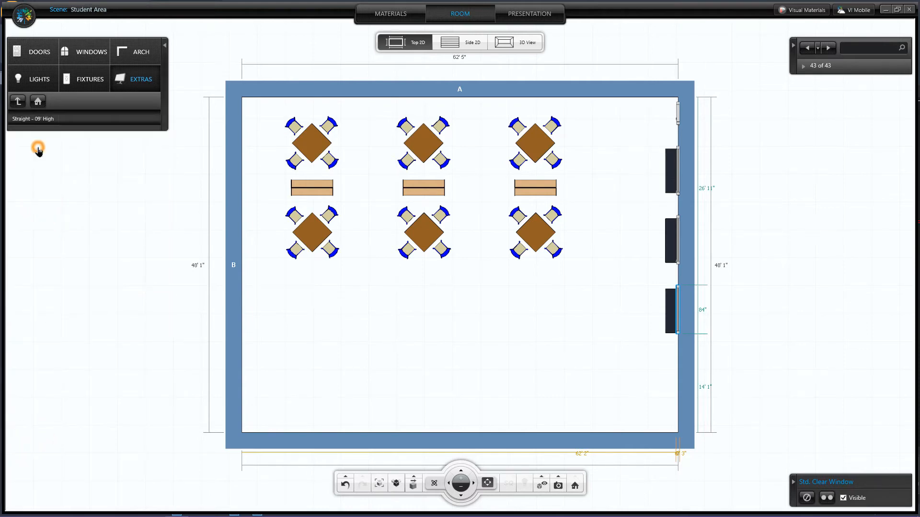
click(39, 123)
click(416, 342)
drag(468, 377, 271, 289)
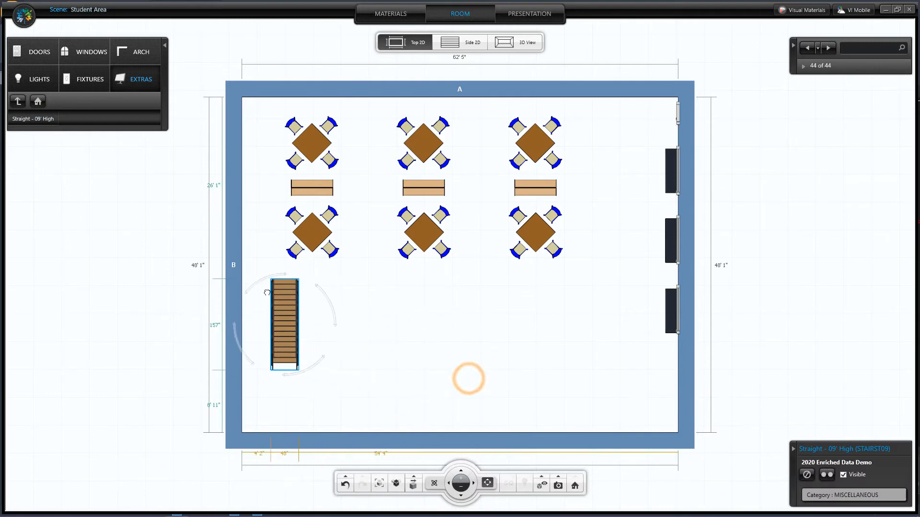
click(313, 293)
drag(280, 311, 293, 281)
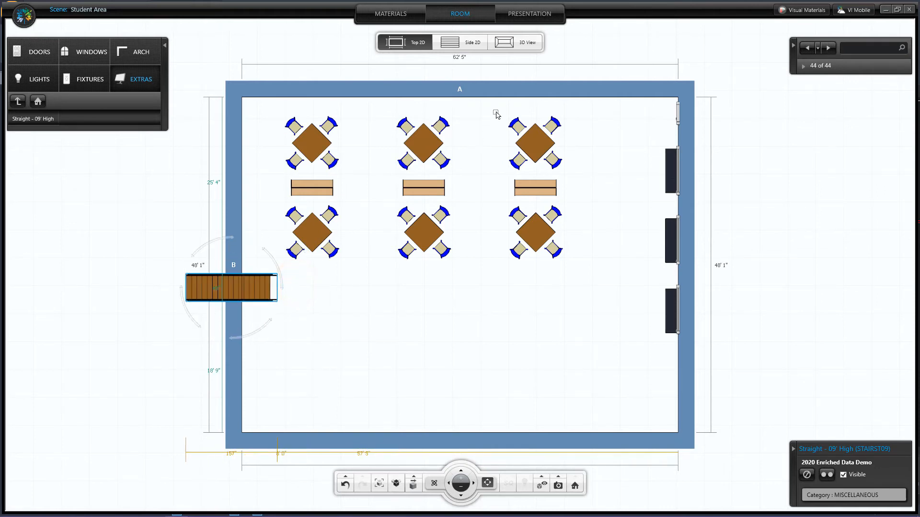
Switch to the 3D view and set the home camera to the current camera location
click(523, 45)
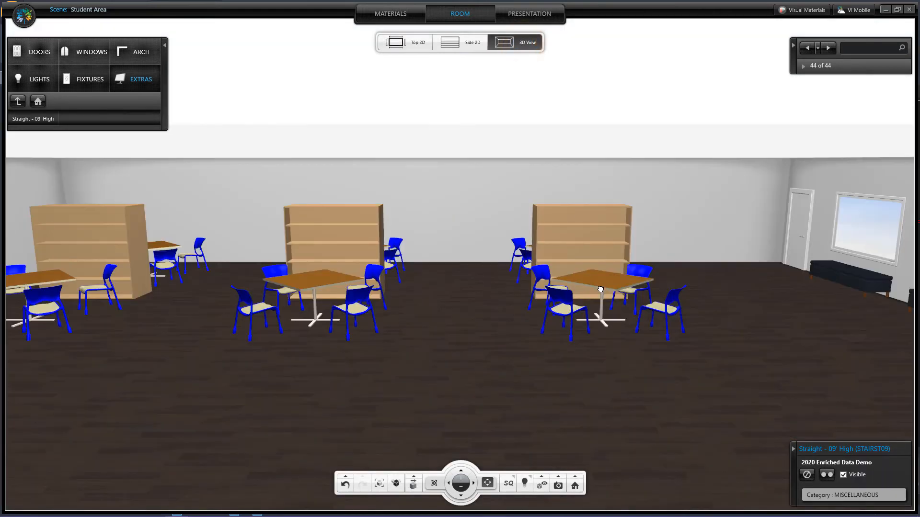
scroll(544, 312, down, 3)
drag(459, 334, 451, 314)
scroll(450, 305, up, 2)
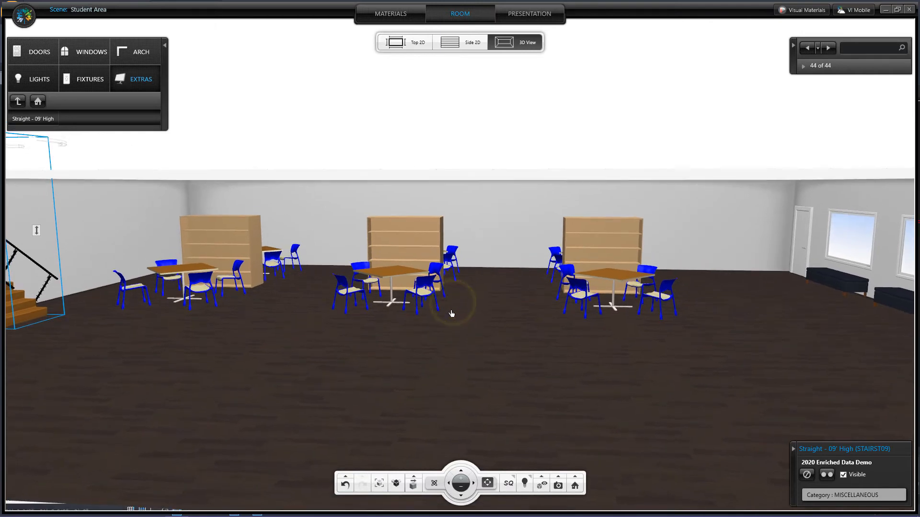
click(575, 475)
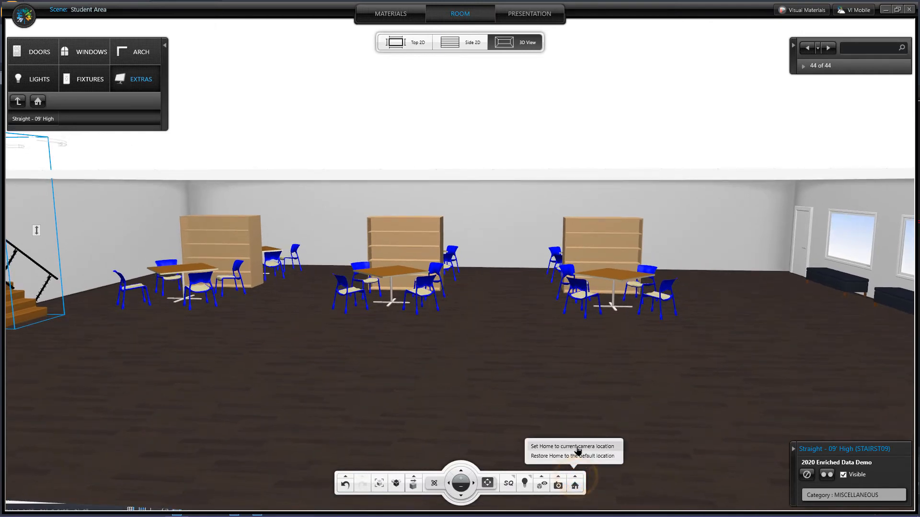
click(577, 446)
Switch the 3D rendering mode to HL hidden-line and hide the room architecture
click(240, 238)
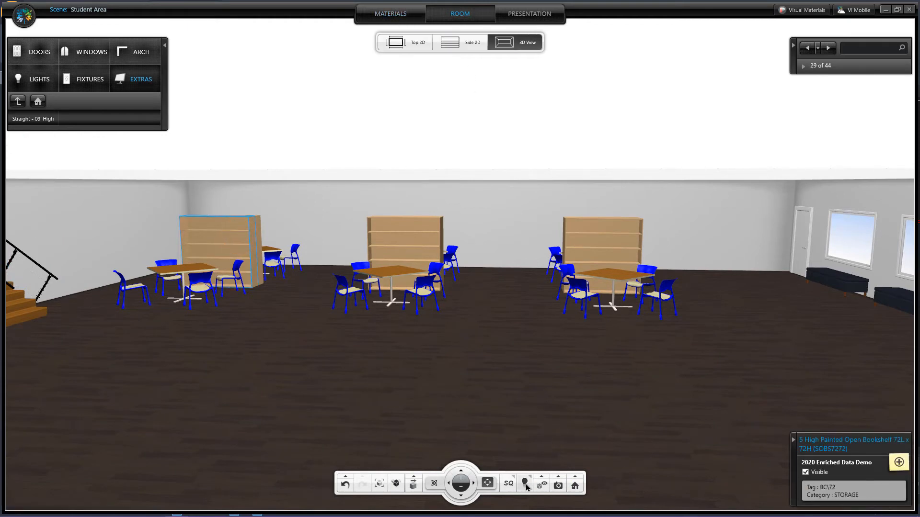
click(509, 484)
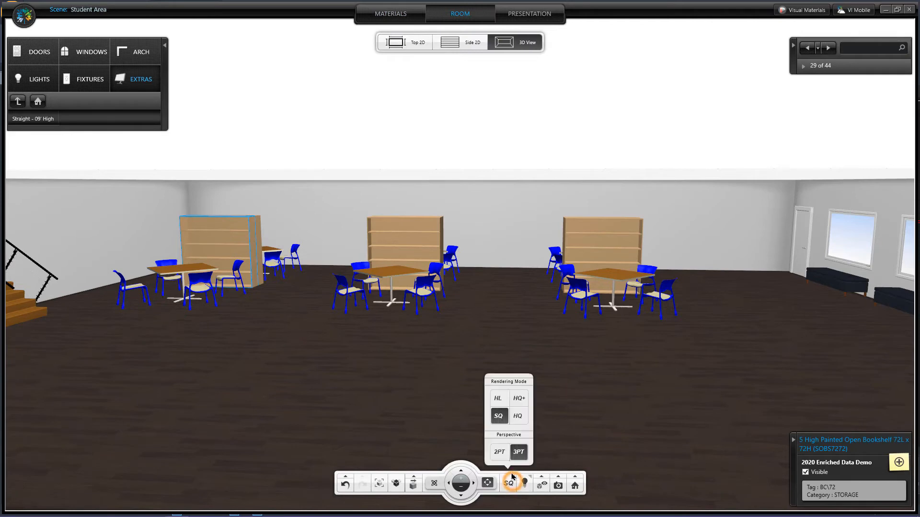
click(498, 399)
click(501, 403)
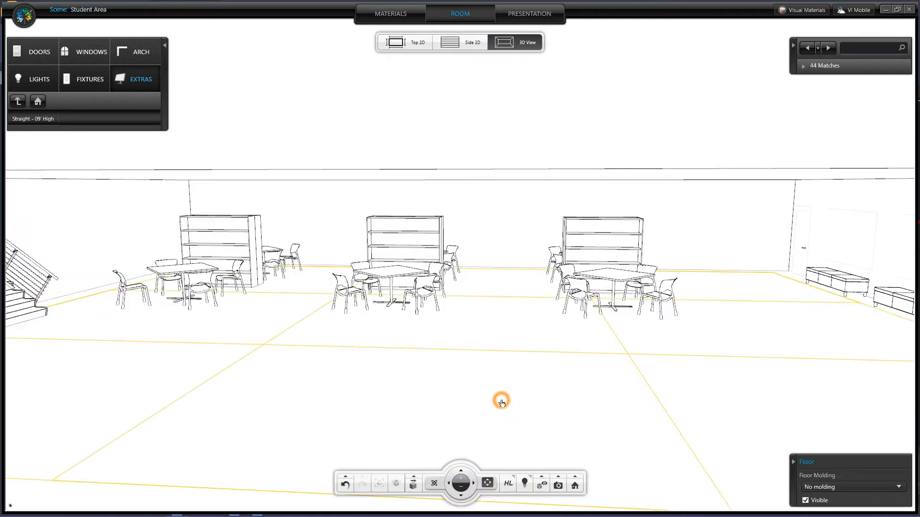
click(501, 403)
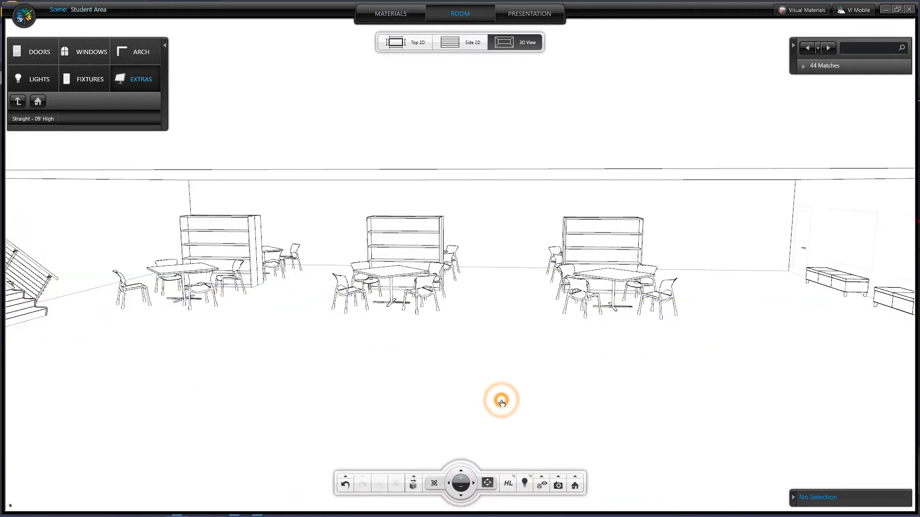
click(542, 481)
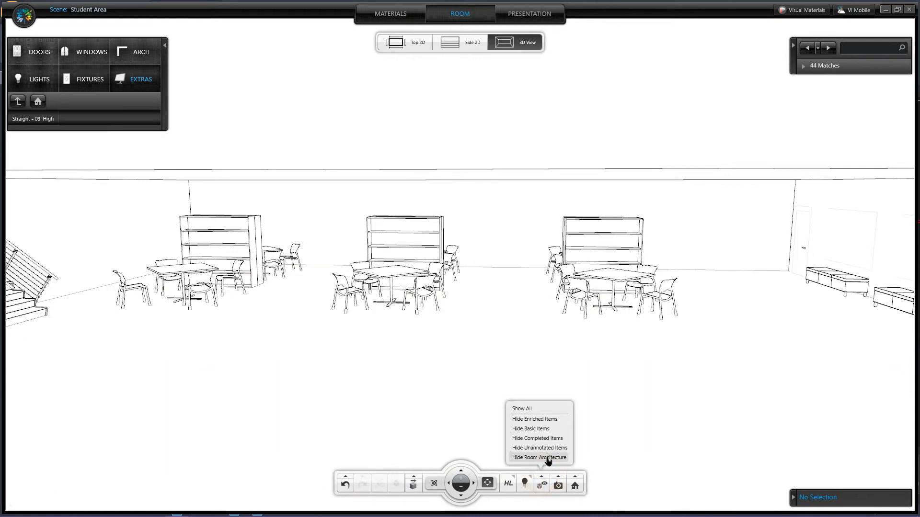
click(547, 458)
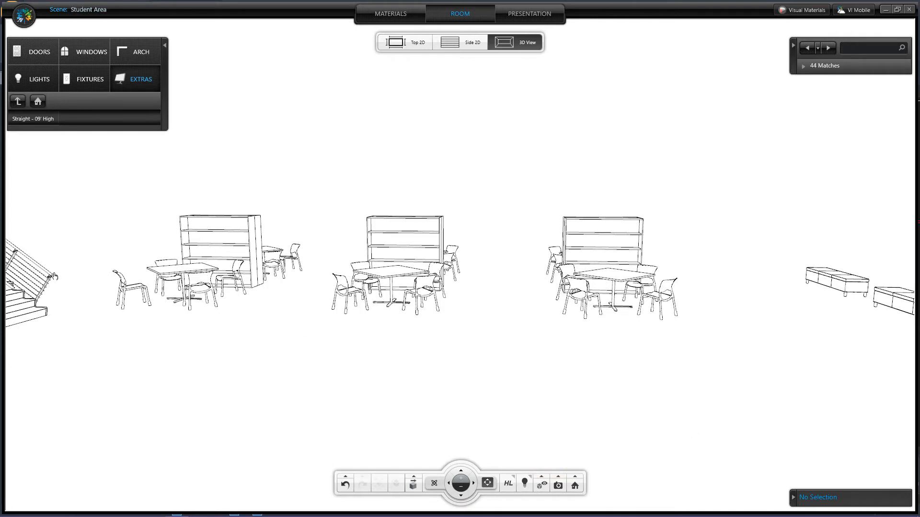
Toggle the staircase's visibility off and back on
click(48, 282)
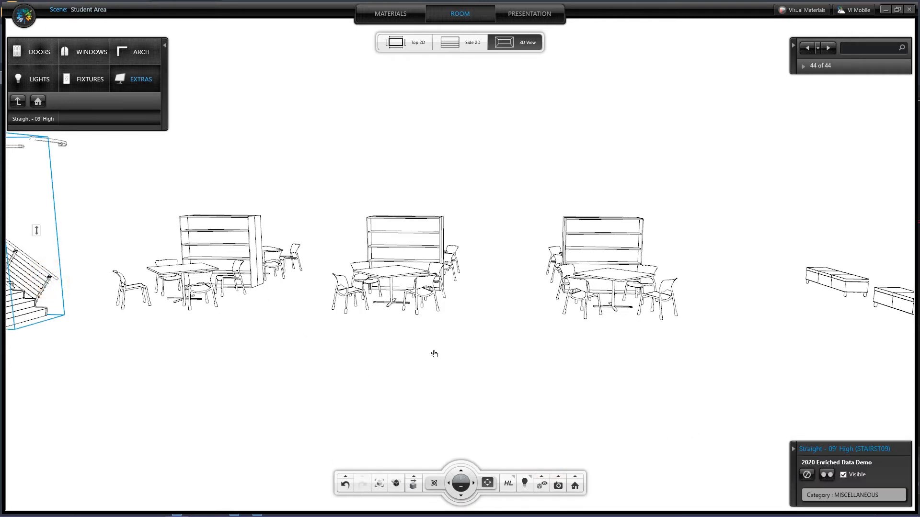
click(844, 476)
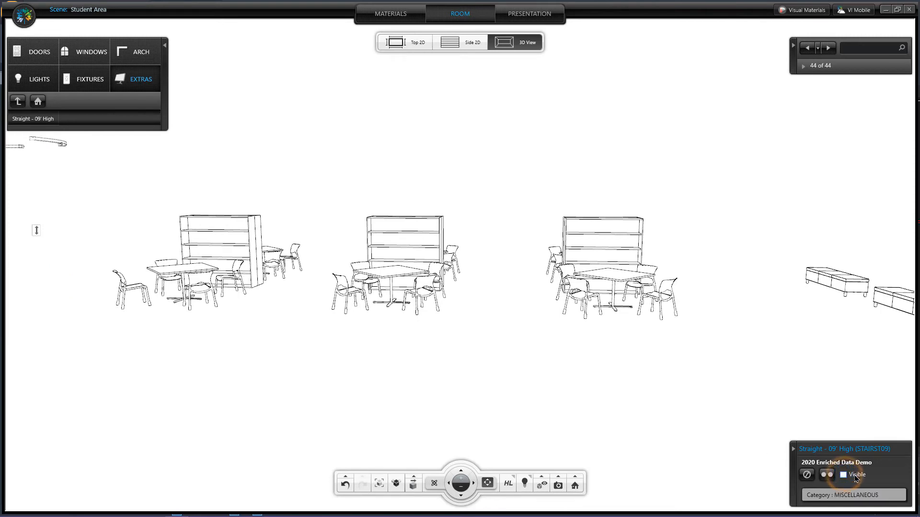
click(843, 475)
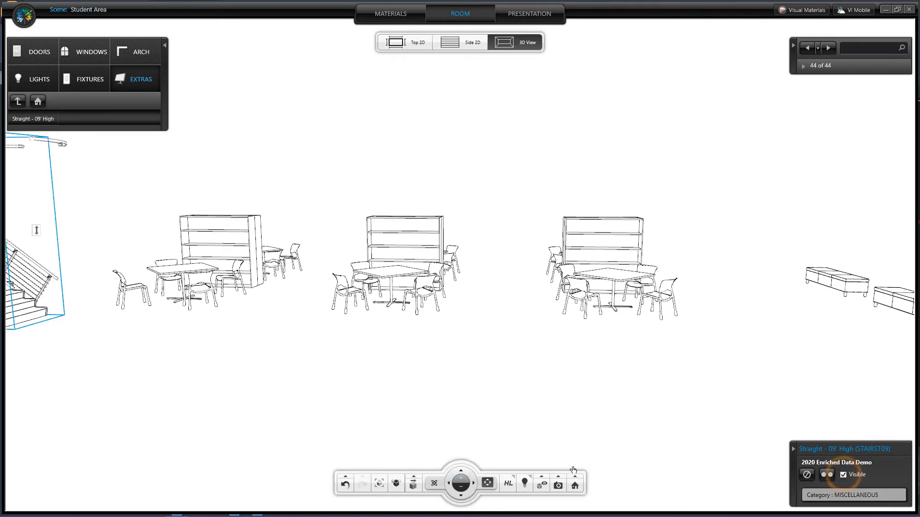
Switch the rendering mode back to SQ
click(508, 482)
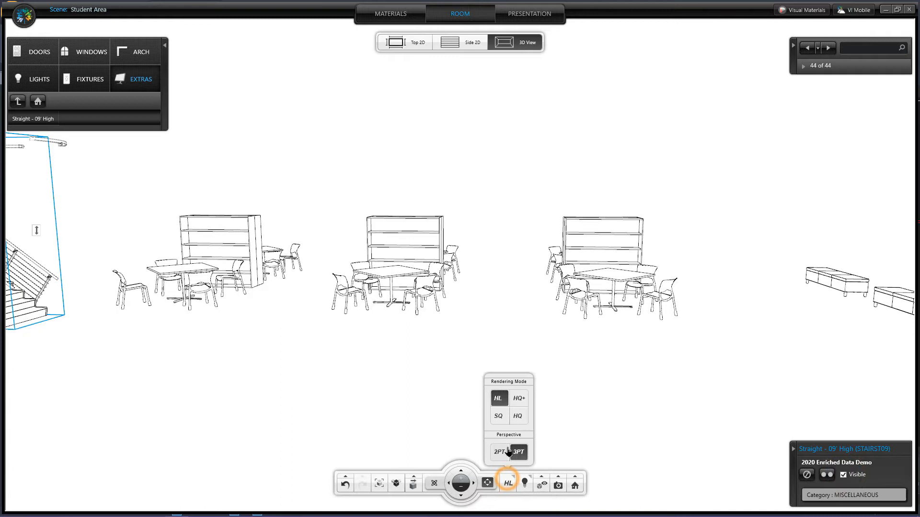
click(501, 419)
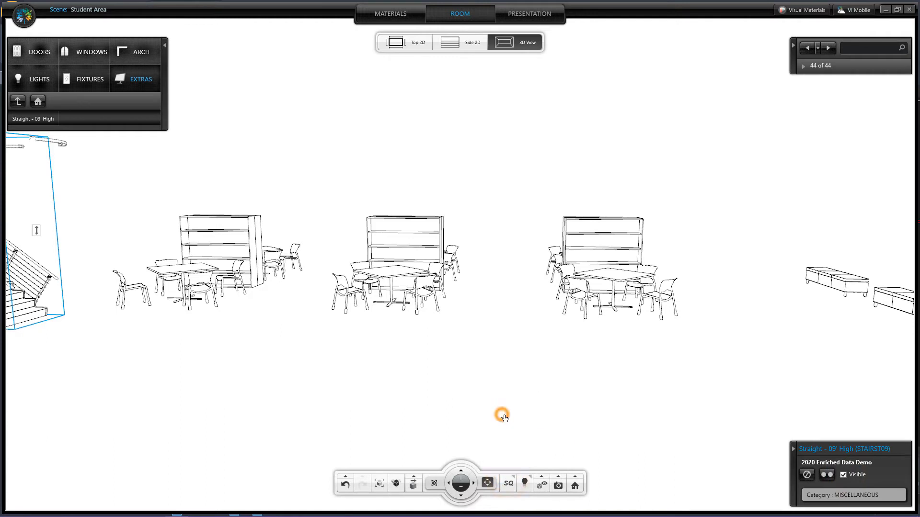
click(469, 353)
click(423, 348)
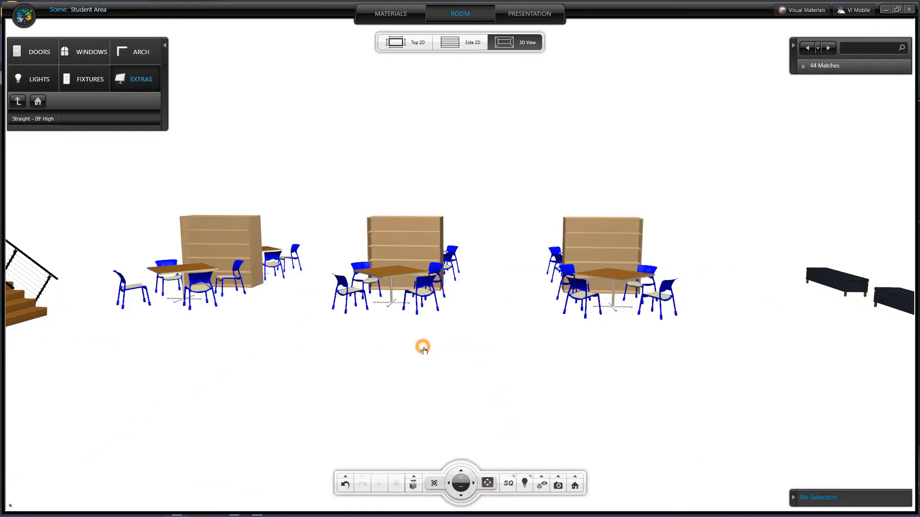
Select the left bookshelf and show all items again, restoring the room architecture
click(236, 228)
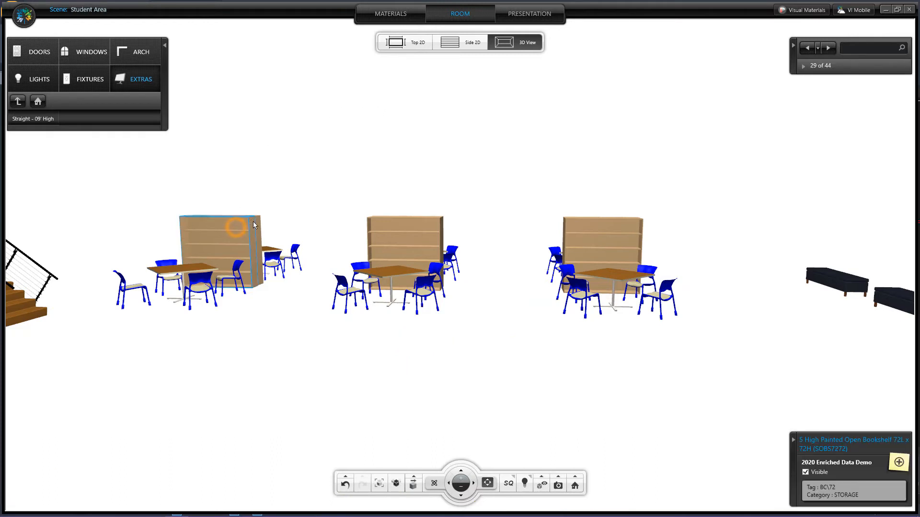
click(540, 482)
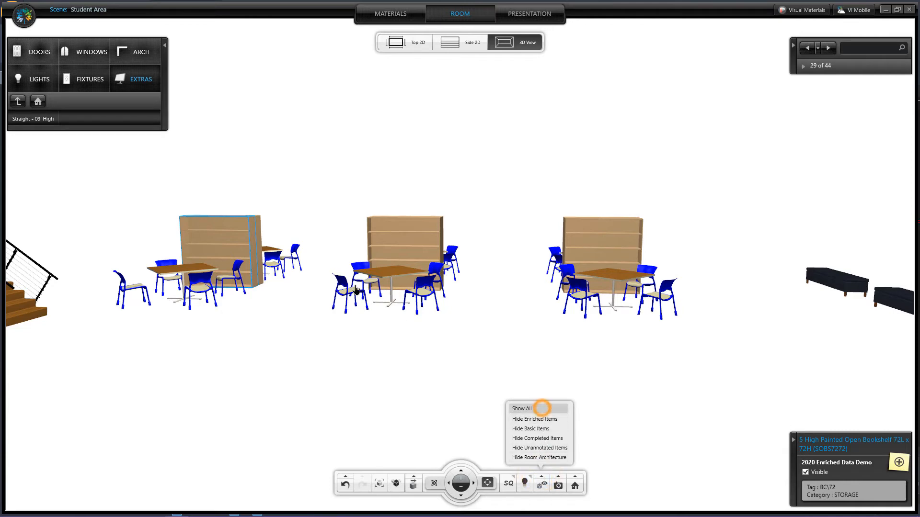
click(542, 408)
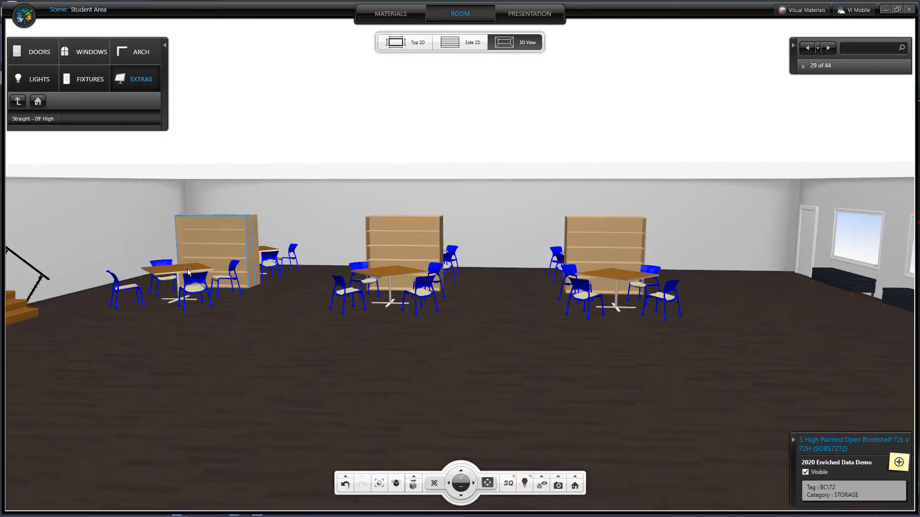
Change the bookshelf paint to Dark Grey and apply it to all items with the same tags
scroll(188, 269, up, 1)
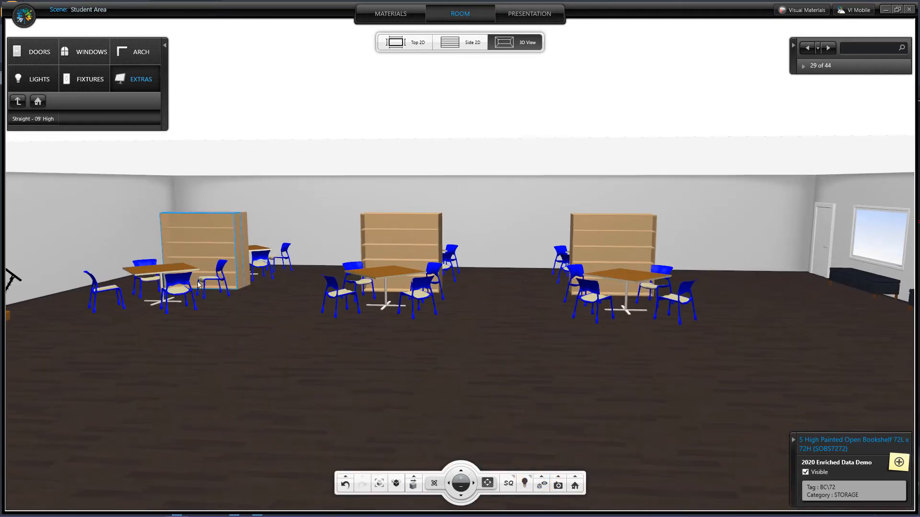
click(400, 14)
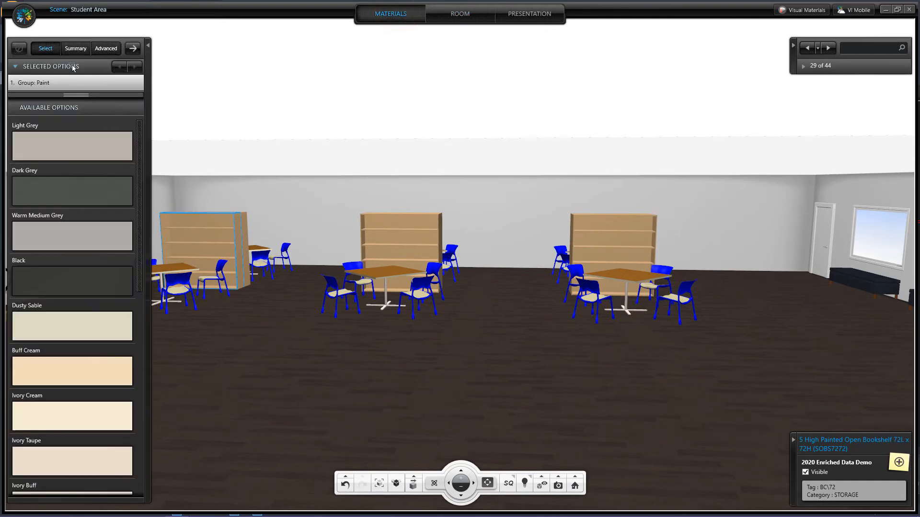
click(69, 188)
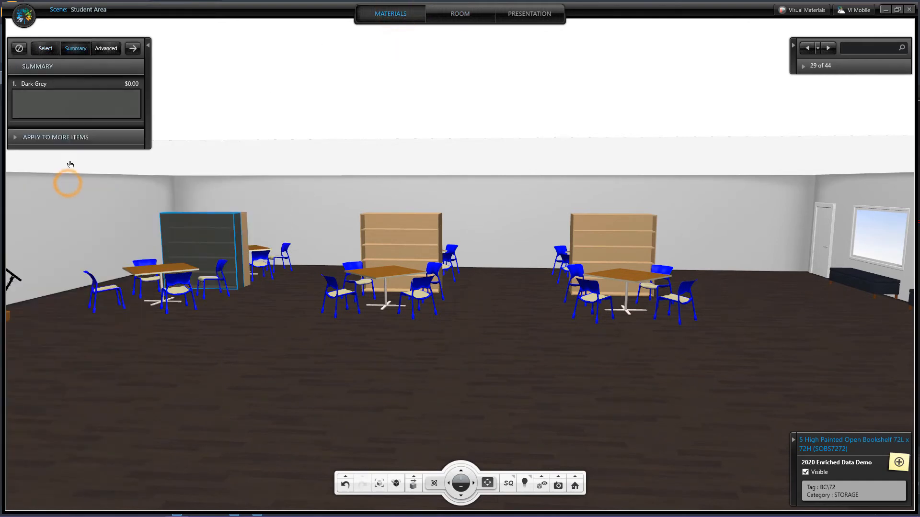
click(65, 143)
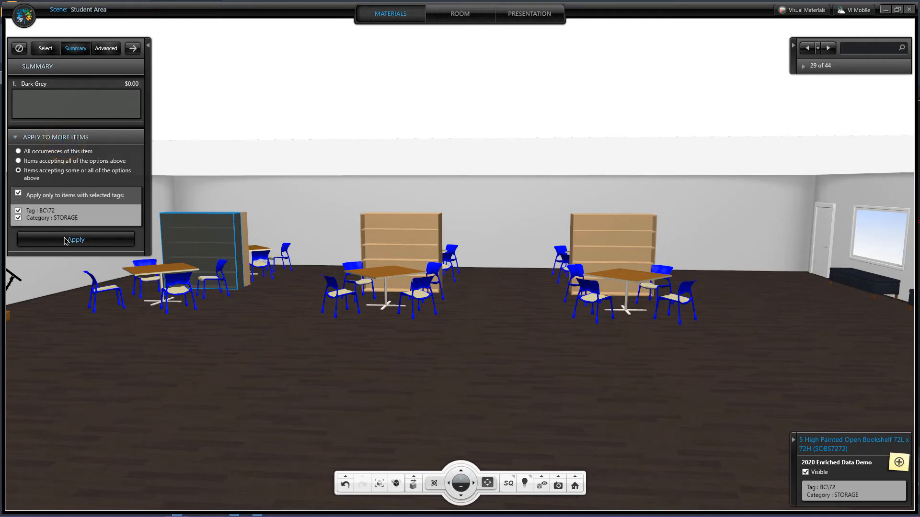
click(67, 239)
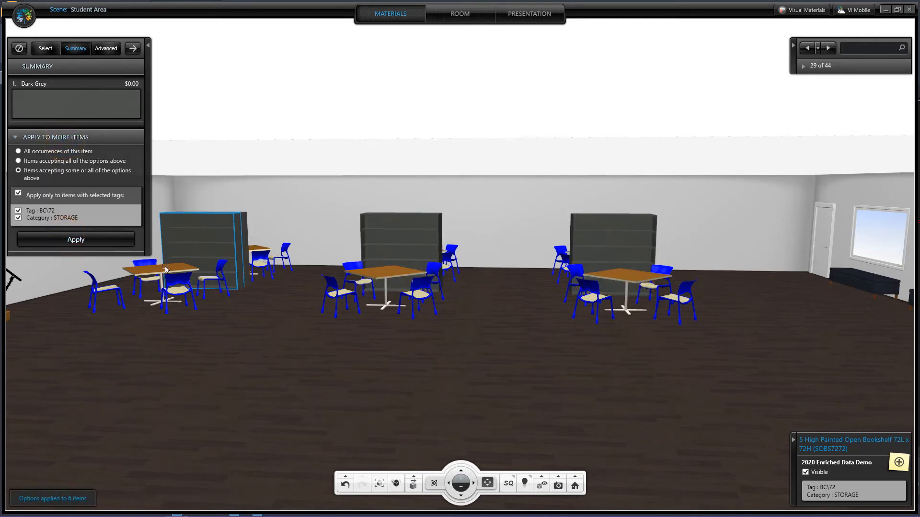
Set the square table's laminate to Medium Grey and its base to Dark Grey paint, applying to all tagged tables
click(165, 273)
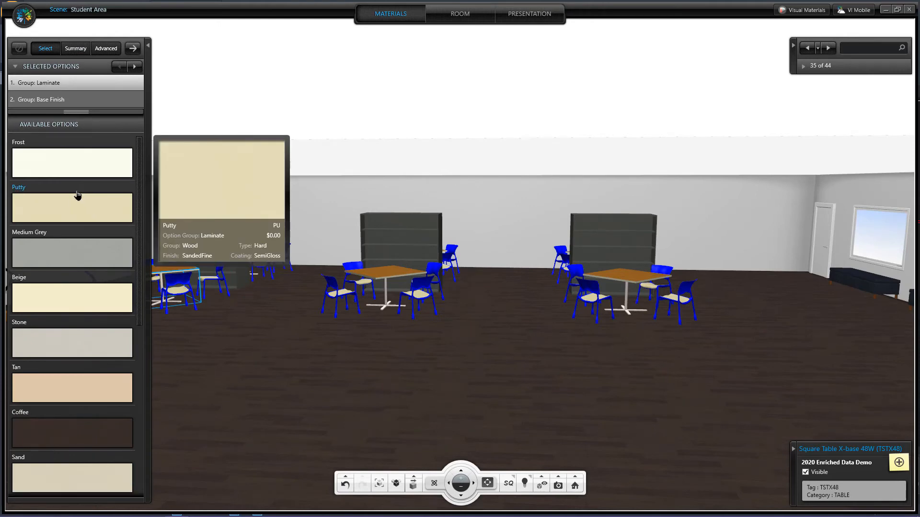
click(79, 250)
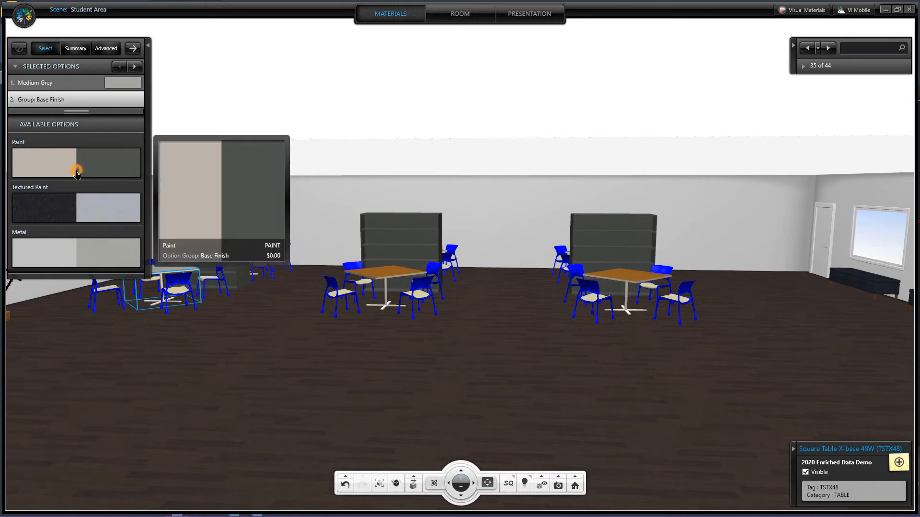
click(76, 165)
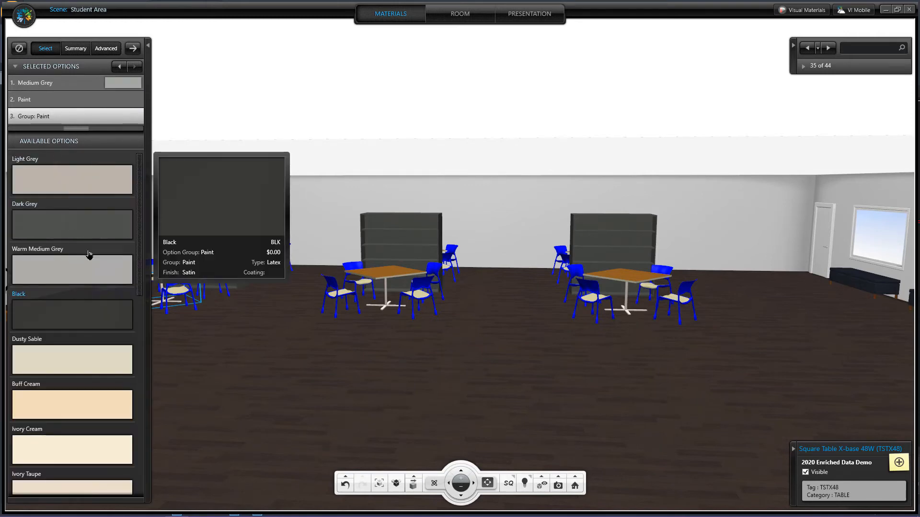
click(82, 228)
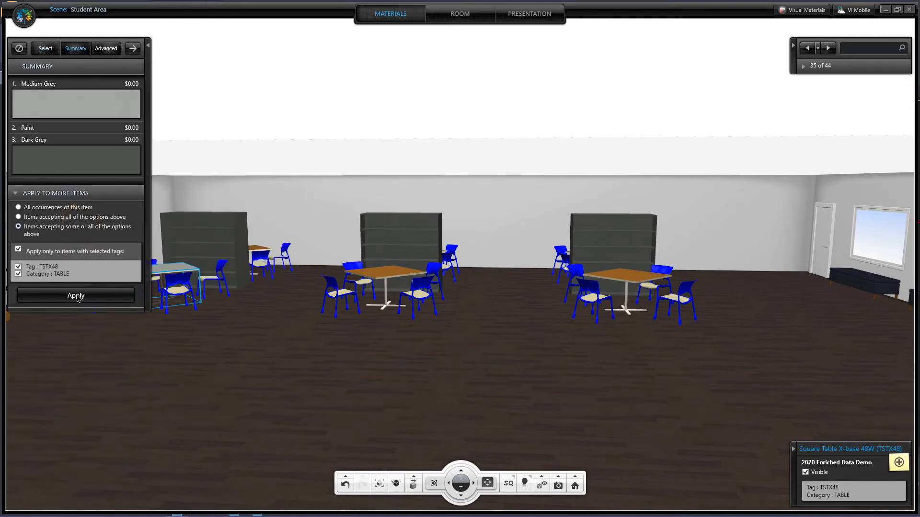
click(75, 296)
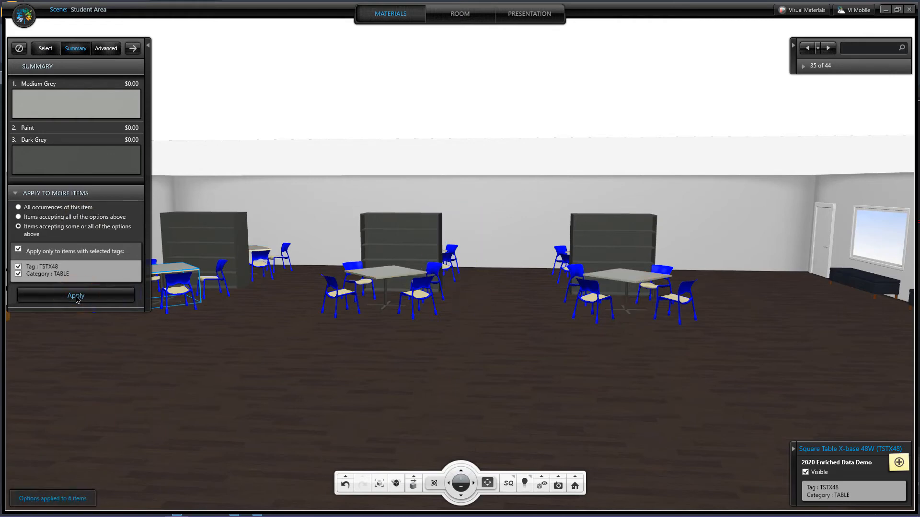
Select a stacking side chair and set its colour to Brown
click(261, 262)
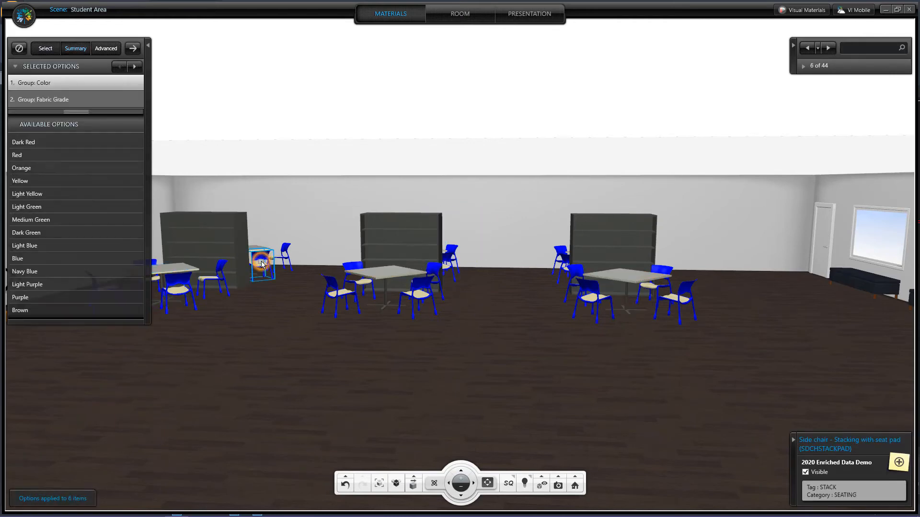
scroll(69, 405, down, 3)
scroll(69, 405, down, 5)
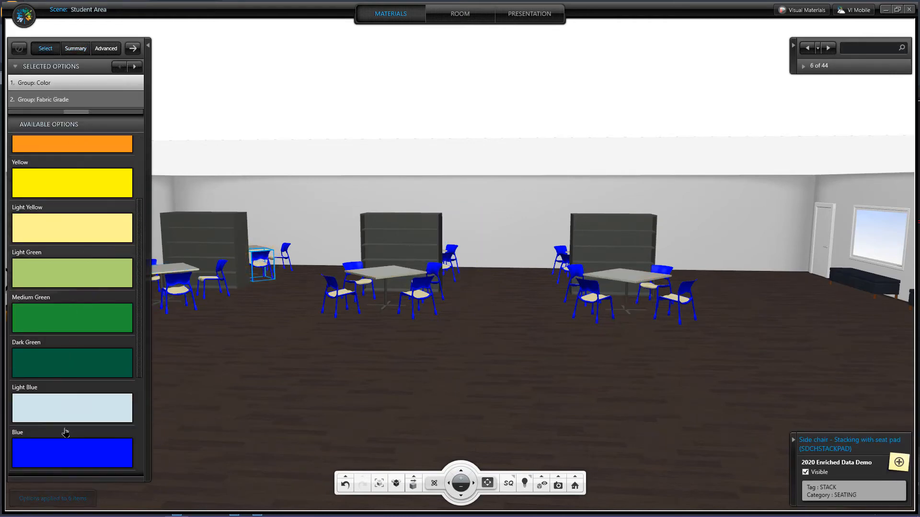
click(59, 472)
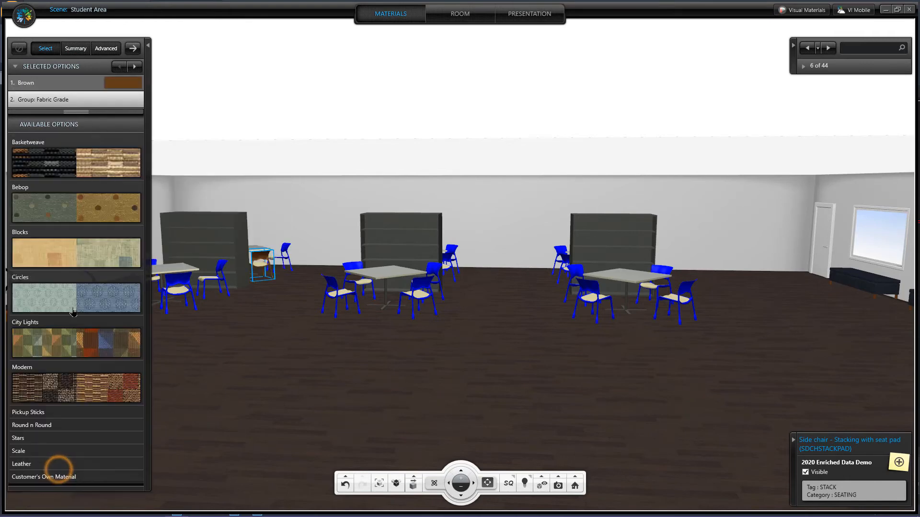
Set the chair fabric to Bebop Dark Brown and apply the options to all items with the same tags
scroll(98, 213, down, 7)
scroll(98, 231, up, 5)
scroll(98, 231, up, 2)
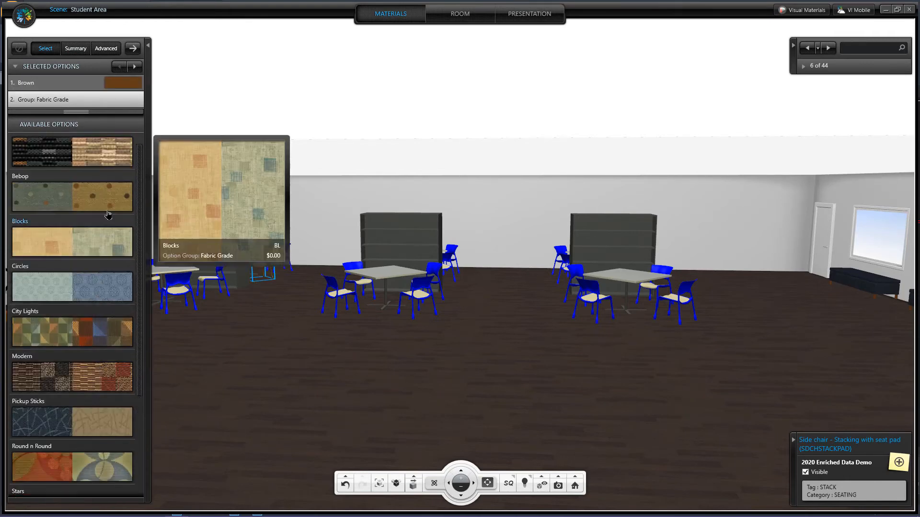
mouse_move(106, 194)
click(108, 215)
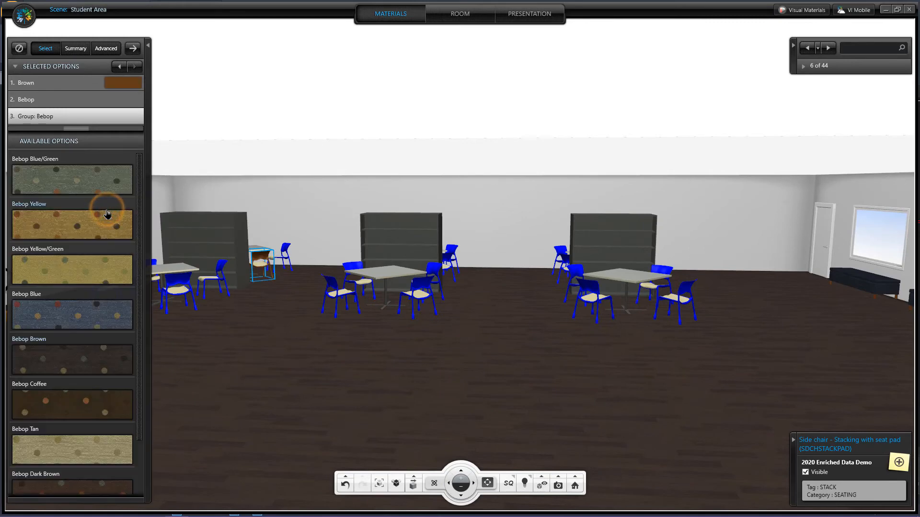
scroll(82, 288, down, 2)
mouse_move(81, 302)
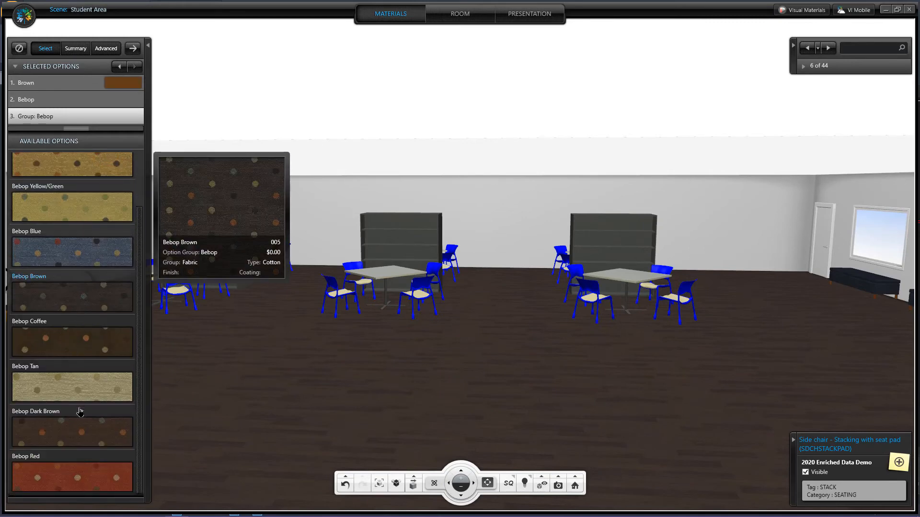
mouse_move(76, 437)
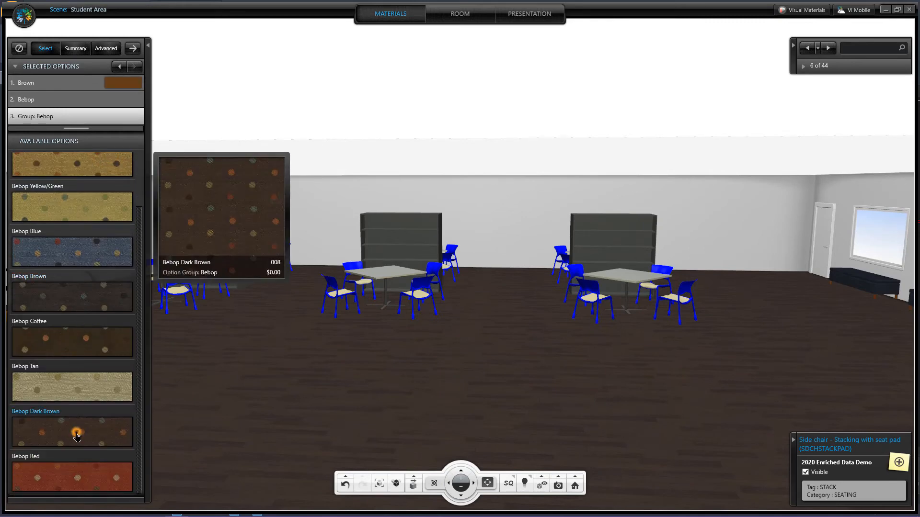
click(77, 435)
click(75, 297)
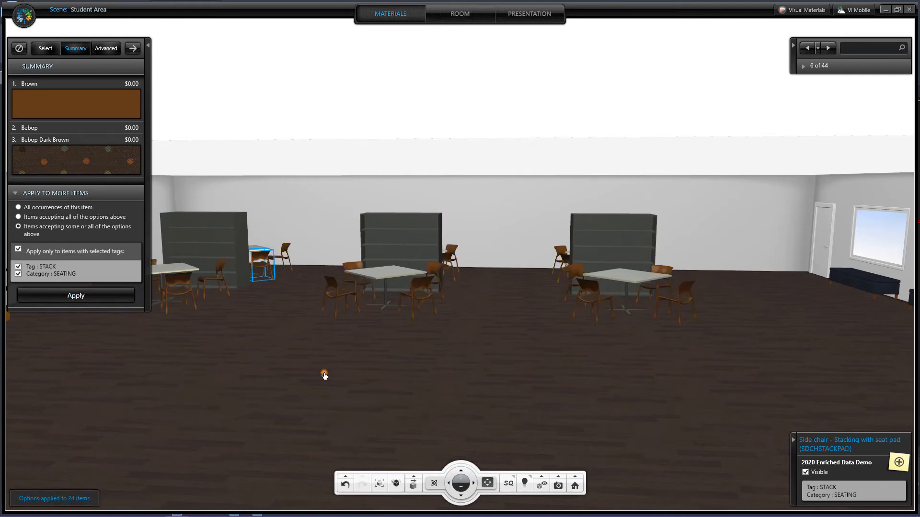
Set the large bench's seat to Rust leather and its base to Dark Grey, applying to all tagged benches
click(325, 374)
click(324, 374)
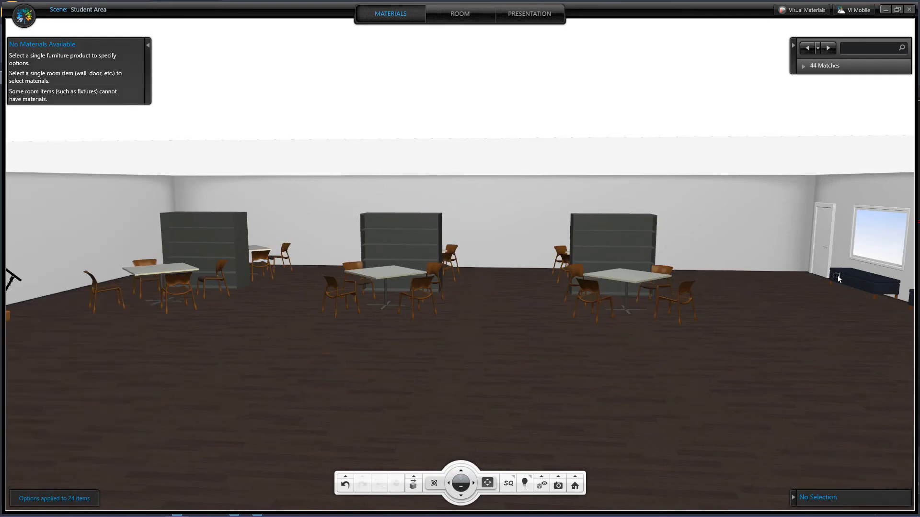
click(849, 278)
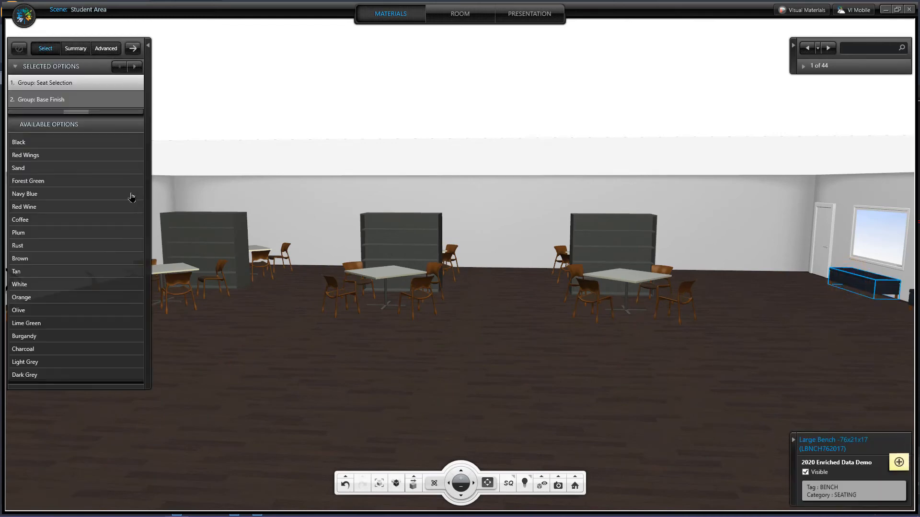
scroll(88, 368, down, 2)
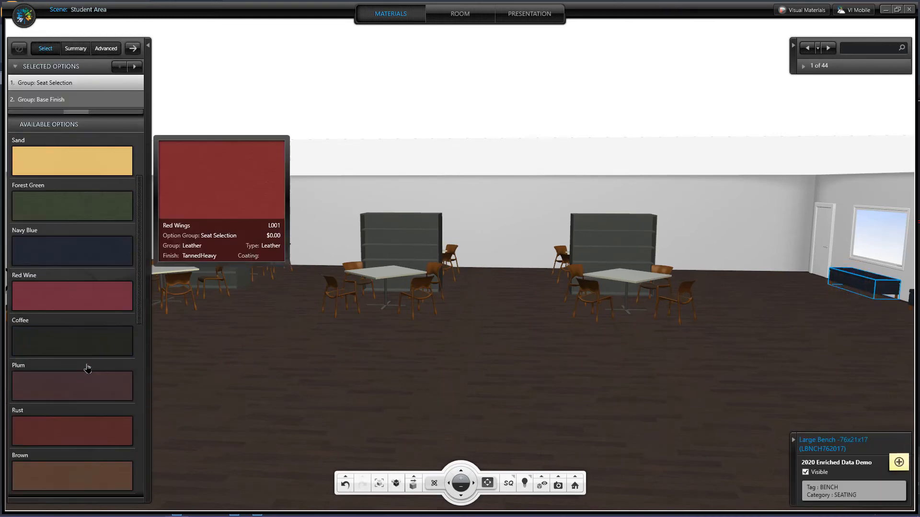
scroll(88, 368, down, 5)
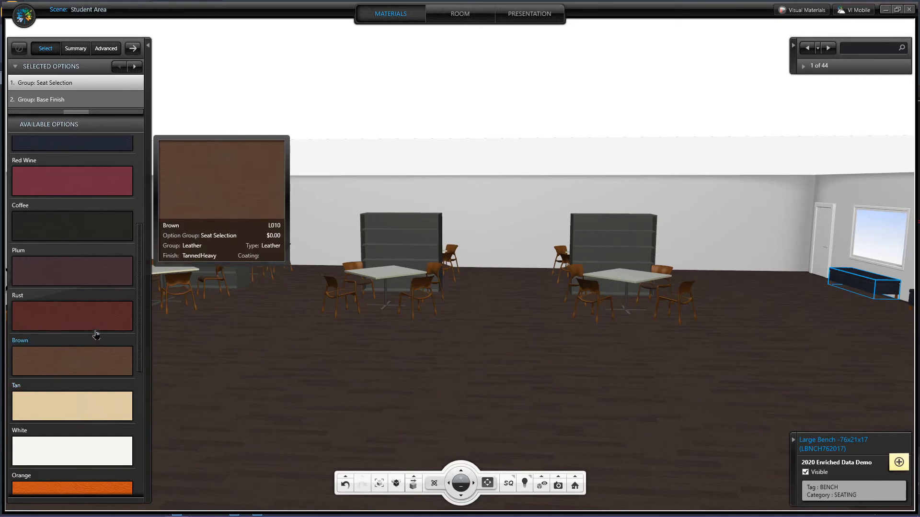
click(95, 326)
scroll(95, 323, down, 1)
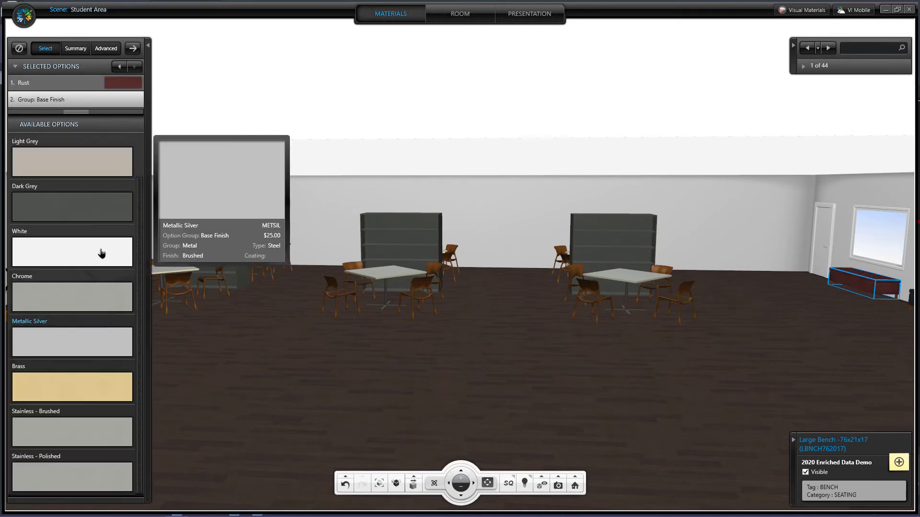
click(83, 210)
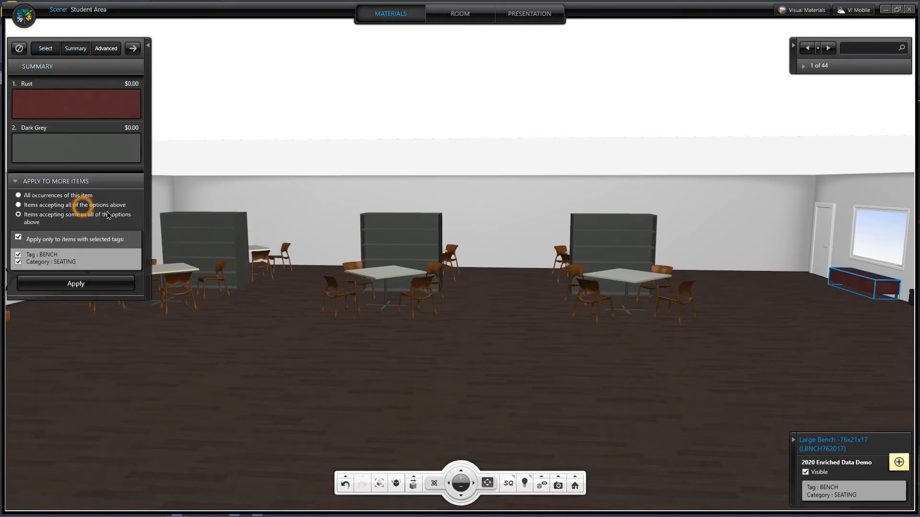
click(80, 284)
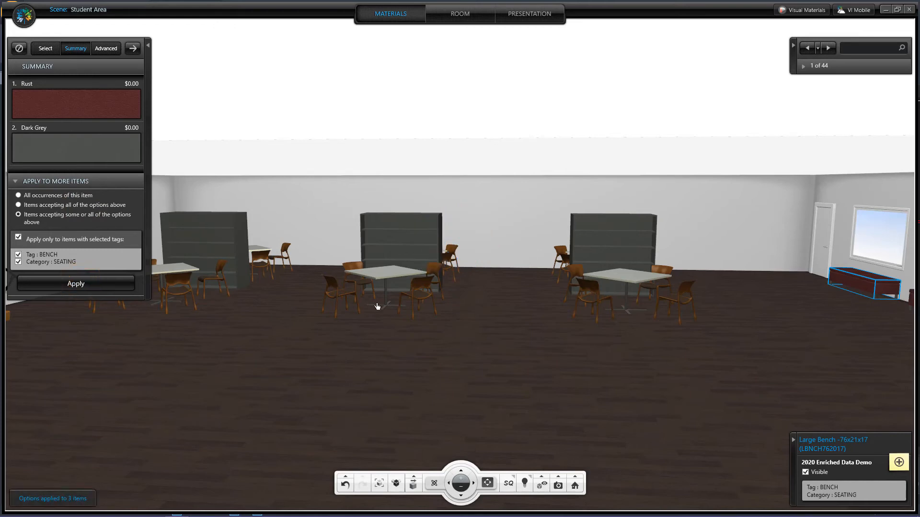
Paint all walls with the 5783-P colour from the brown palette
click(503, 239)
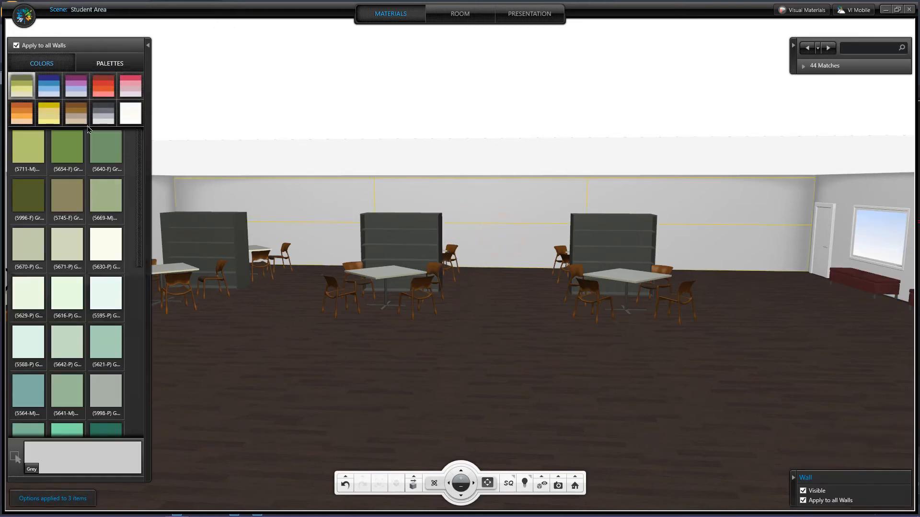
click(78, 118)
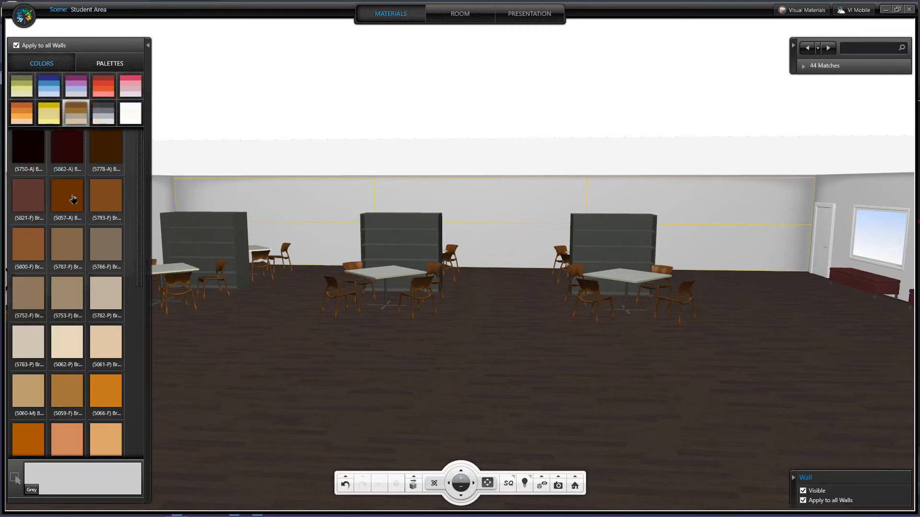
click(29, 341)
Change the floor finish to White (polished) granite
click(286, 359)
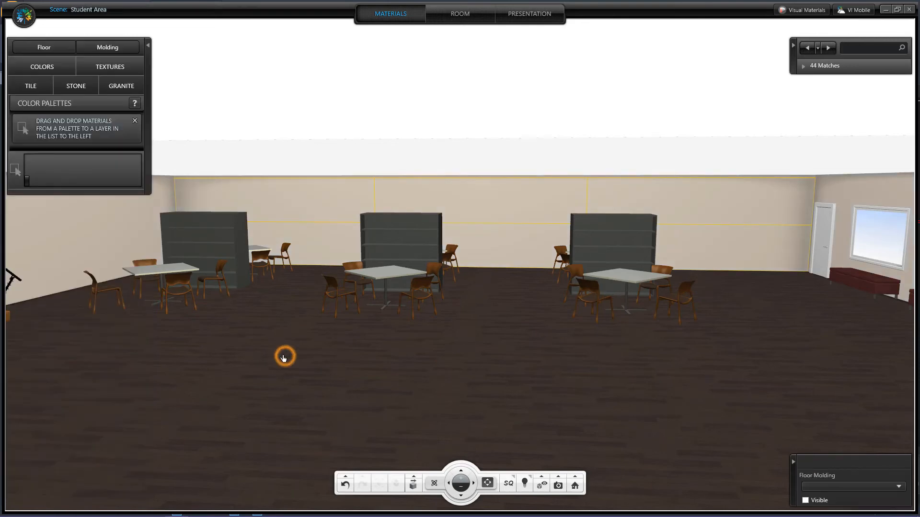
click(114, 87)
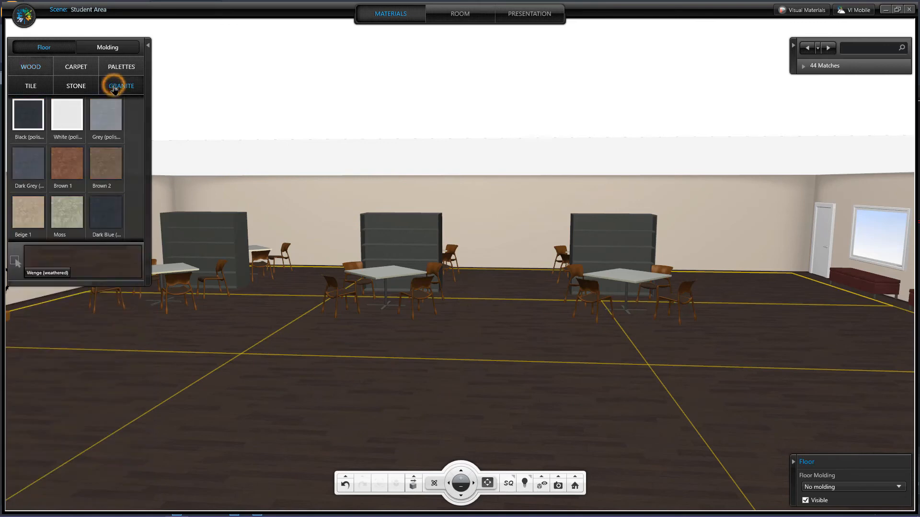
click(67, 114)
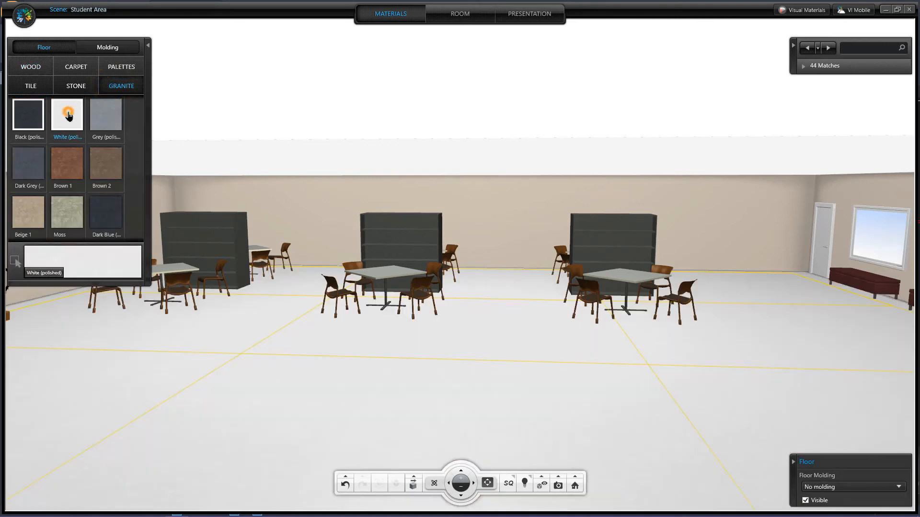
click(487, 412)
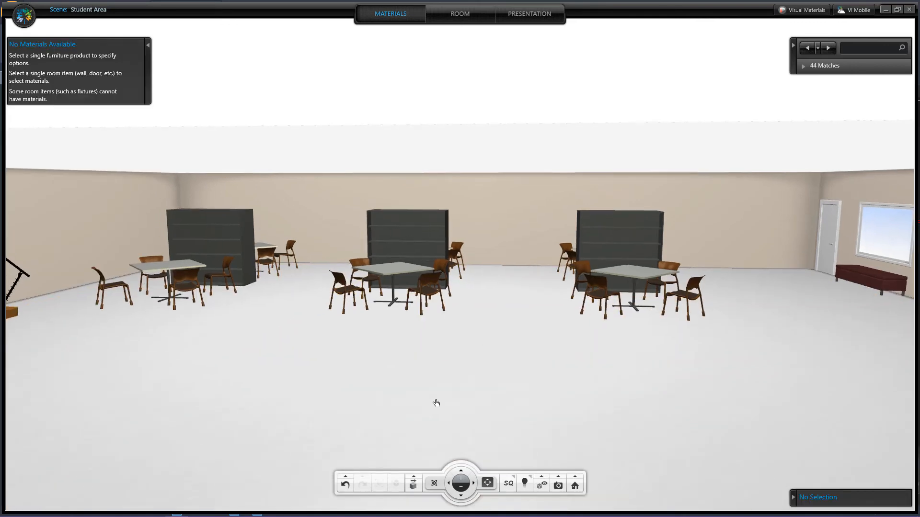
Switch the rendering mode to HQ
scroll(427, 398, up, 2)
drag(426, 395, 447, 398)
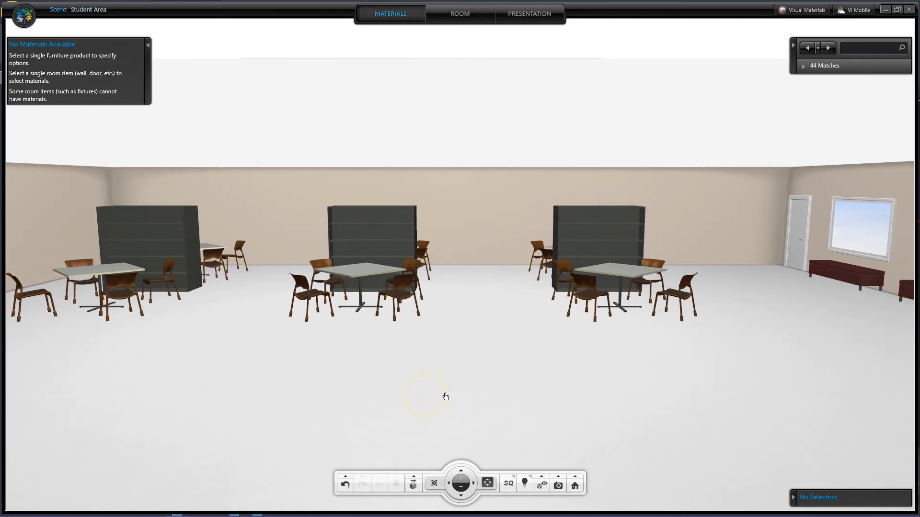
scroll(445, 396, down, 3)
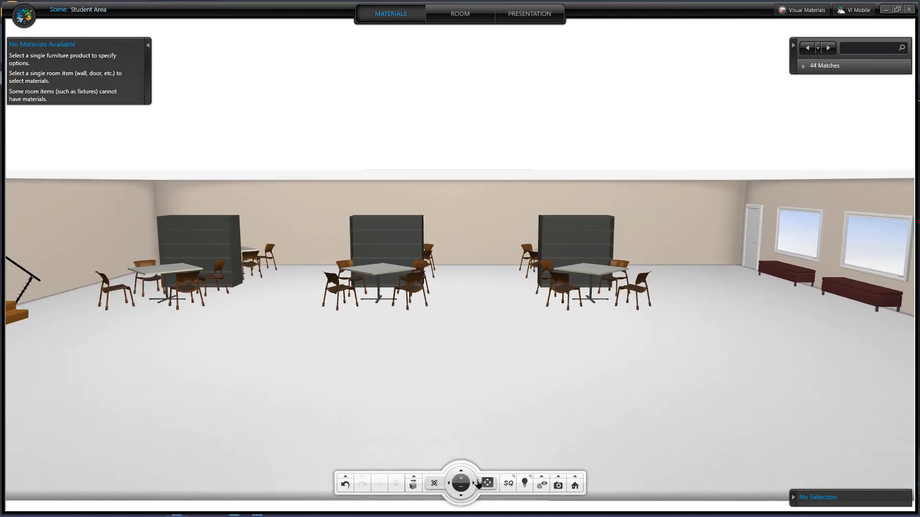
click(506, 486)
click(518, 416)
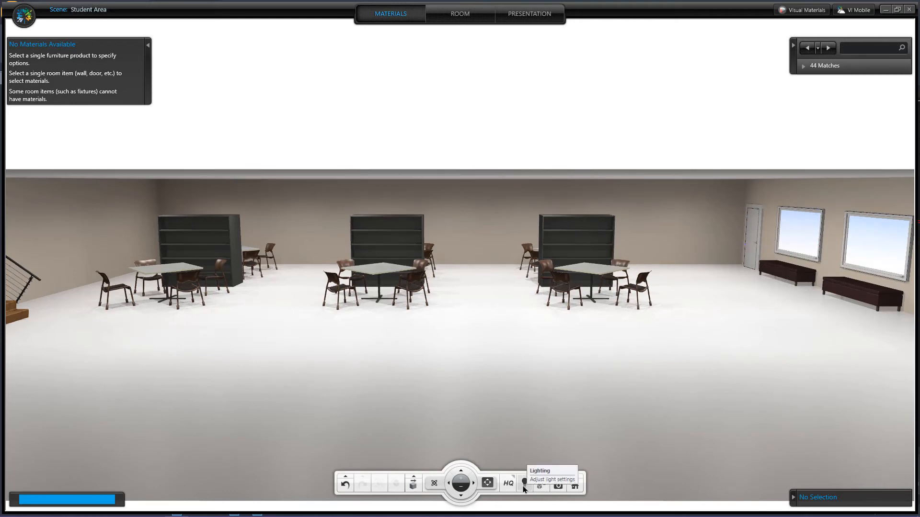
Set the HQ light intensity to 91% and capture a snapshot of the view
click(524, 486)
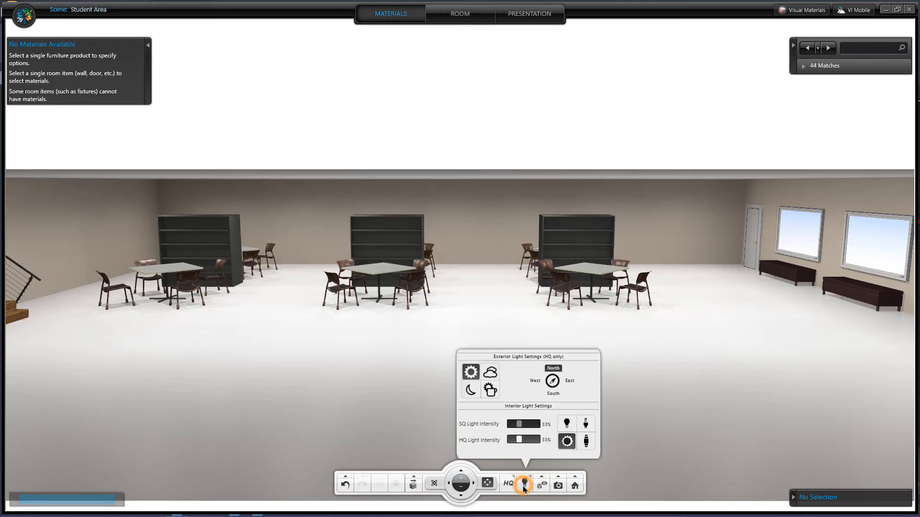
click(519, 441)
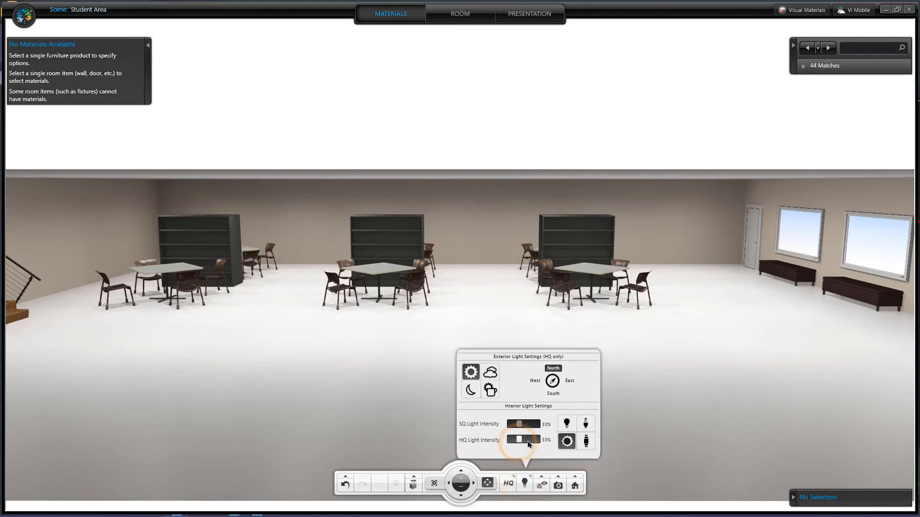
drag(518, 441, 537, 441)
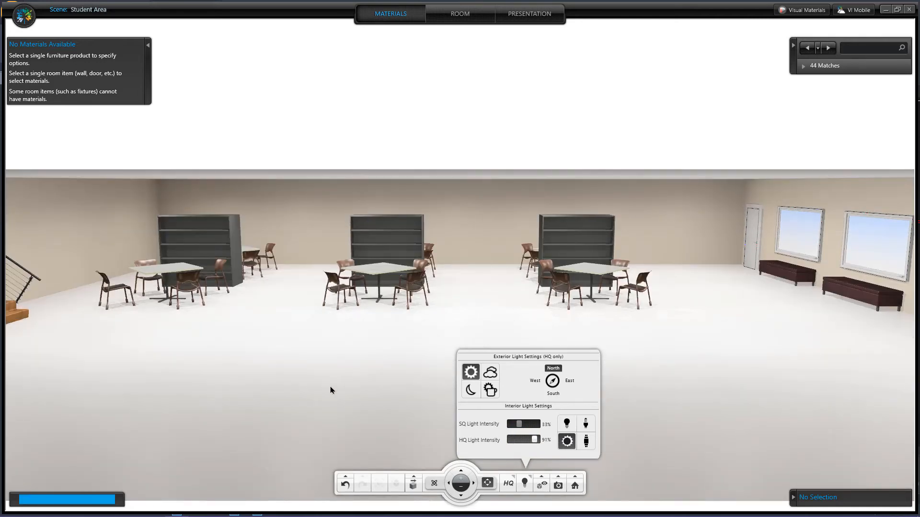
click(558, 485)
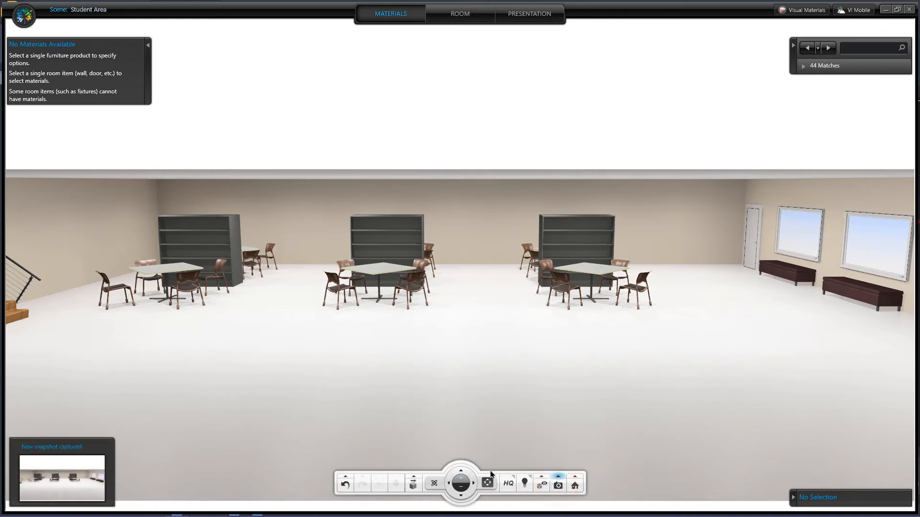
drag(470, 425, 380, 388)
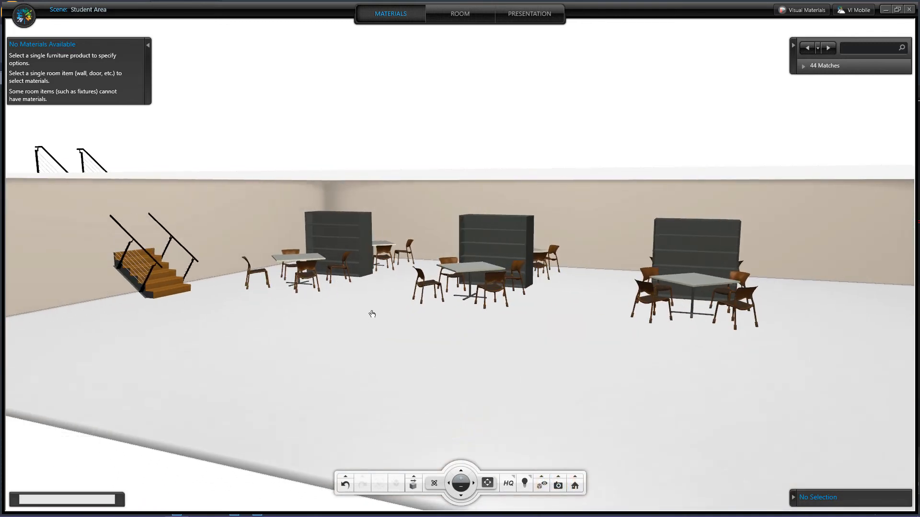
scroll(379, 319, up, 2)
scroll(371, 338, up, 3)
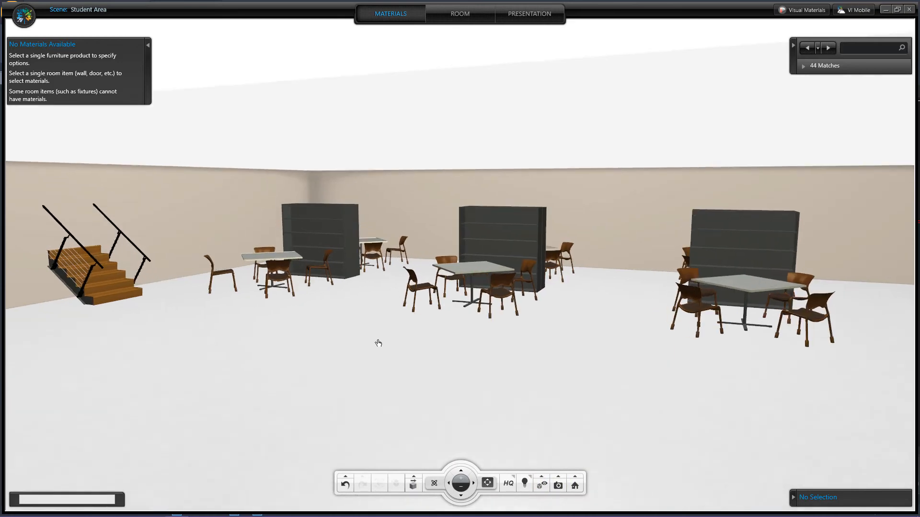
scroll(406, 351, up, 3)
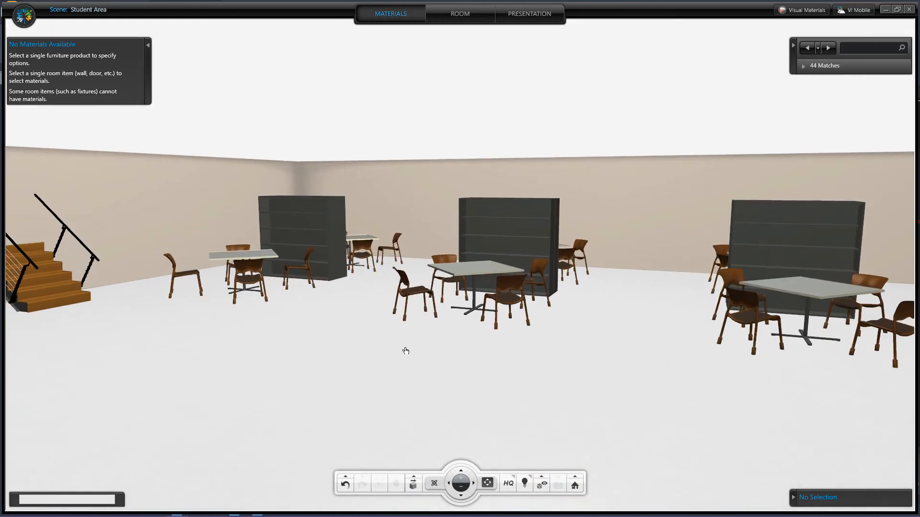
scroll(405, 351, up, 1)
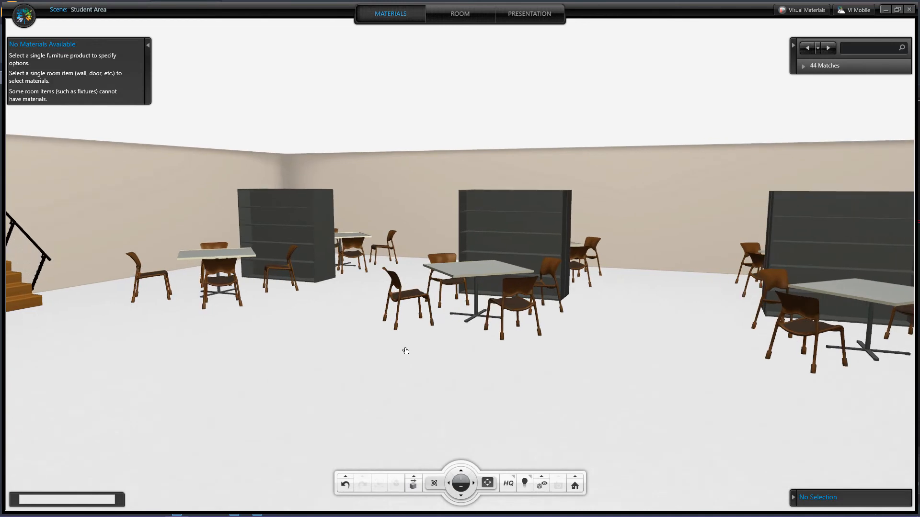
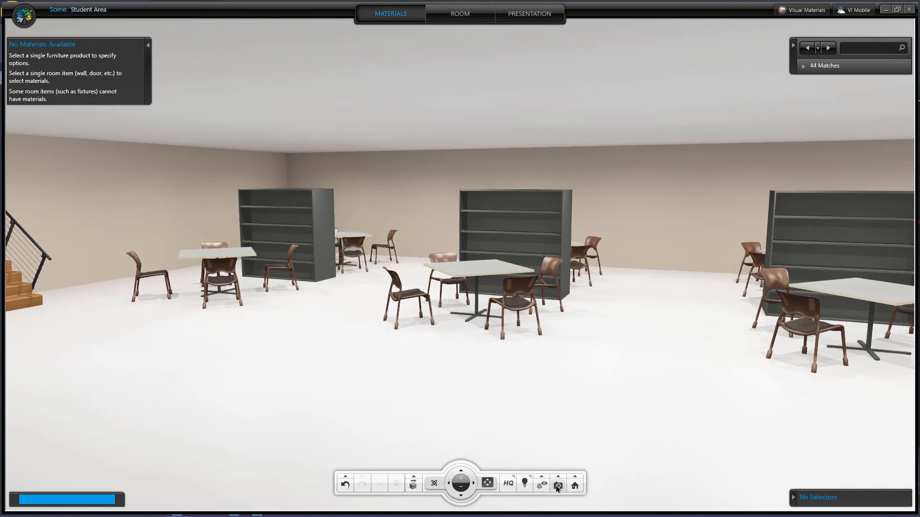
Capture a snapshot of the view facing the window wall with the benches and door
click(558, 486)
drag(387, 410, 635, 422)
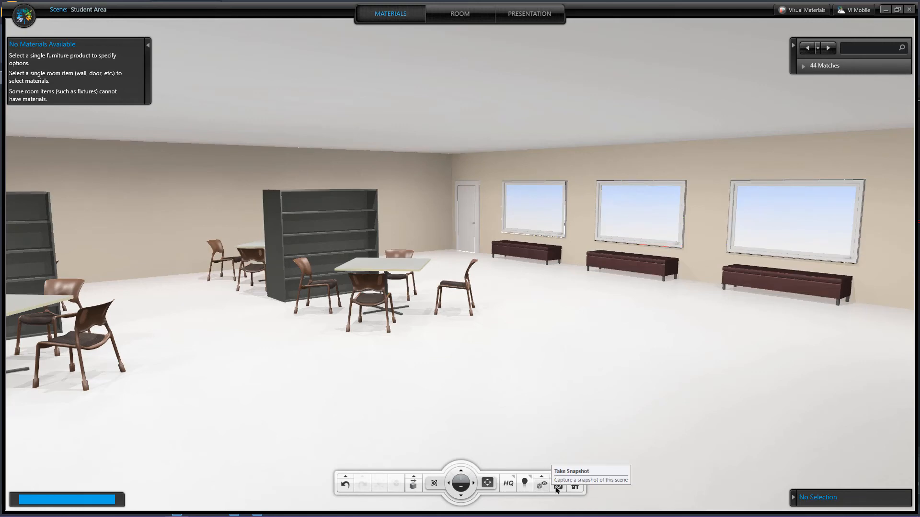
click(557, 488)
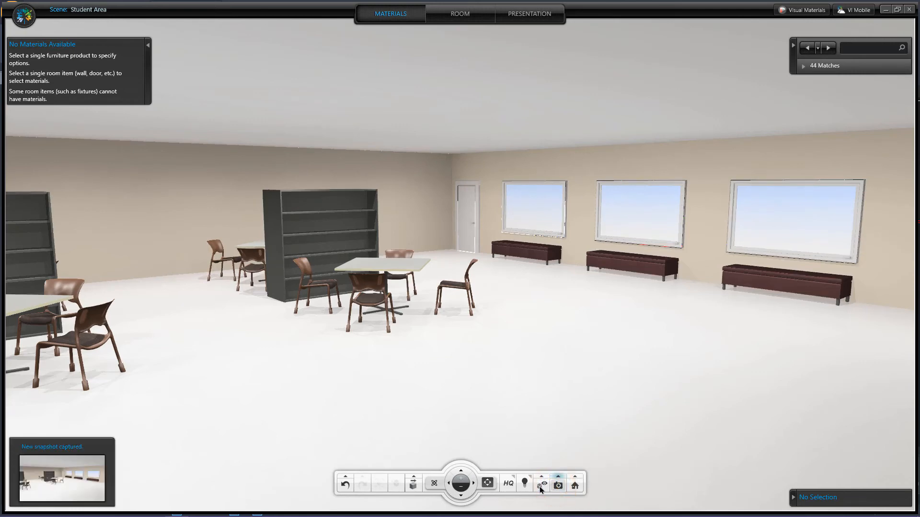
Switch the rendering mode to SQ
click(508, 484)
click(499, 416)
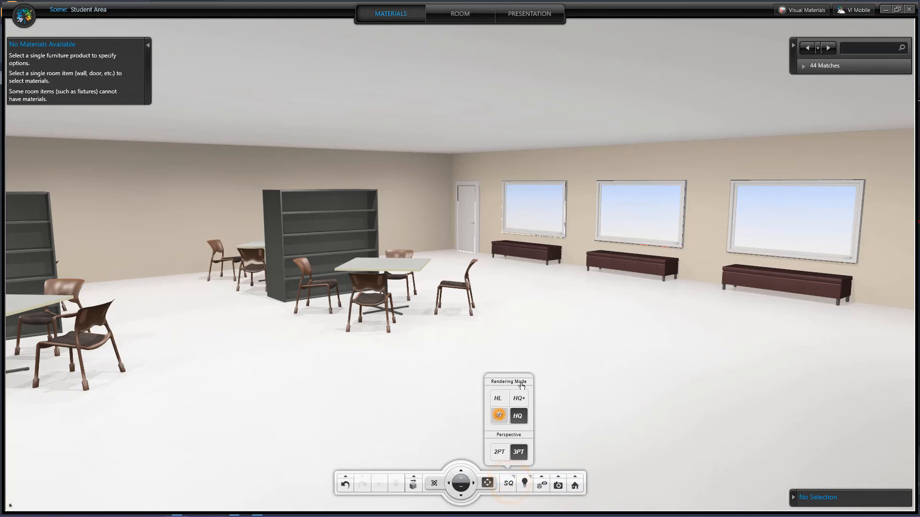
Open the Presentation area and preview the Student Area 3 snapshot full screen, then close it
click(538, 14)
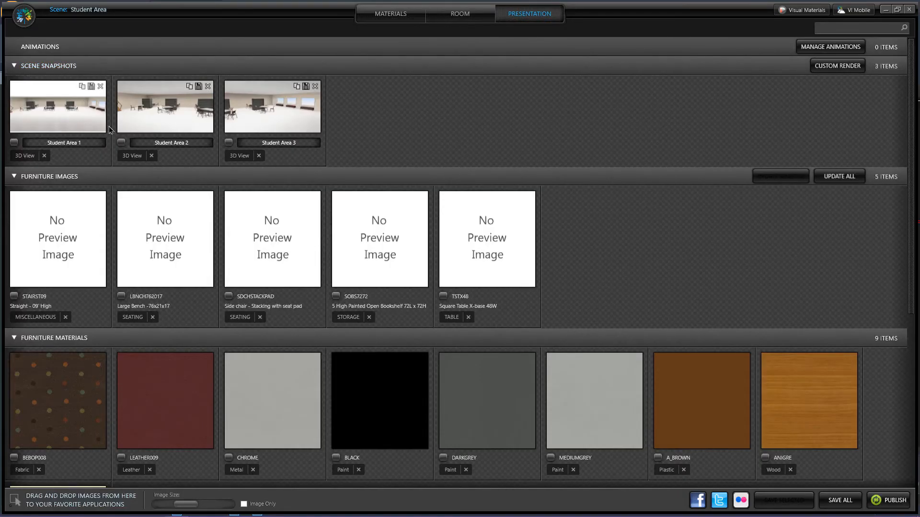
click(264, 117)
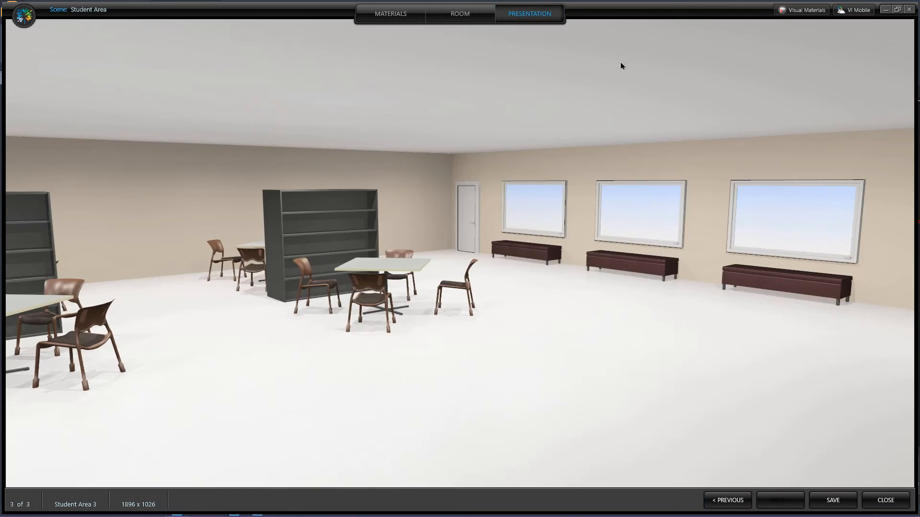
click(886, 503)
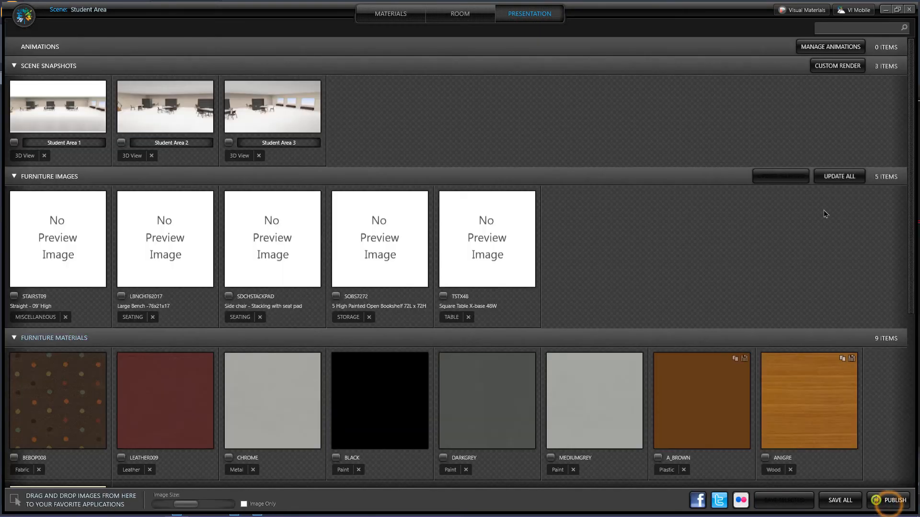
Update all five furniture preview images in the presentation
click(836, 178)
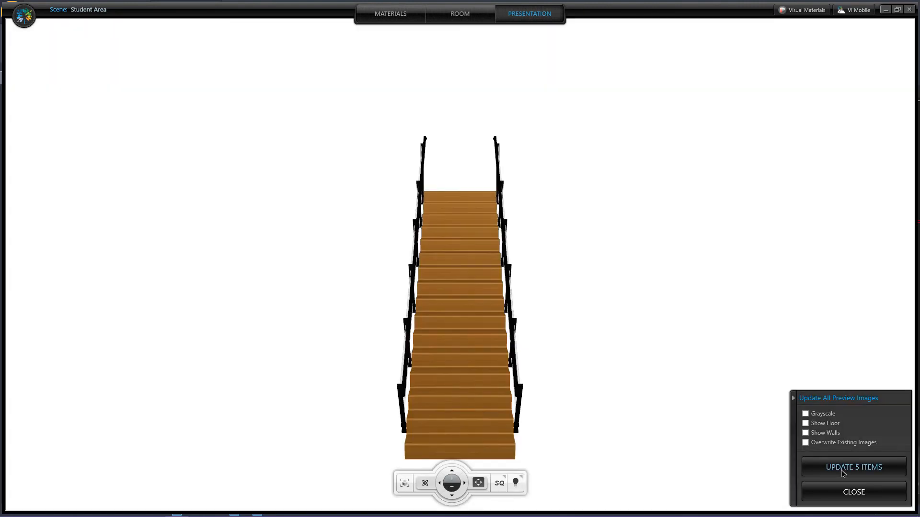
click(843, 472)
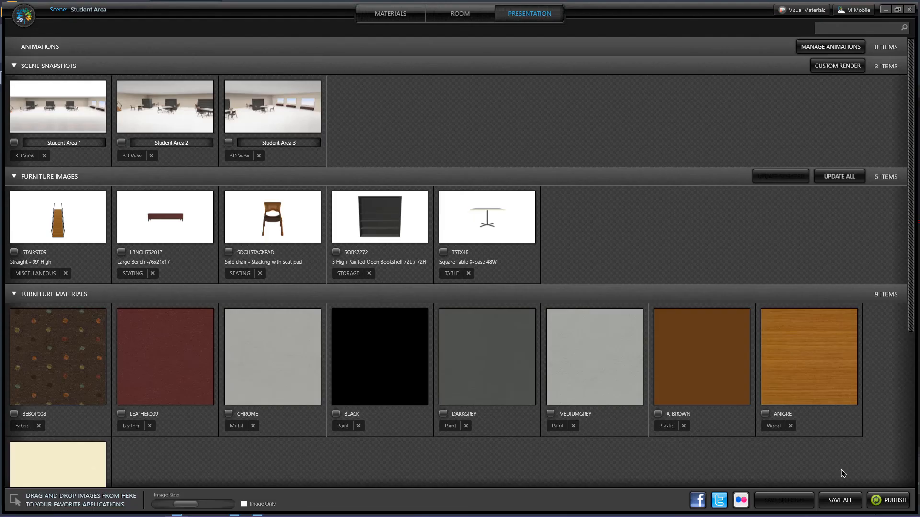
Scroll through the presentation's snapshots, furniture images, furniture materials and room materials
scroll(485, 364, down, 4)
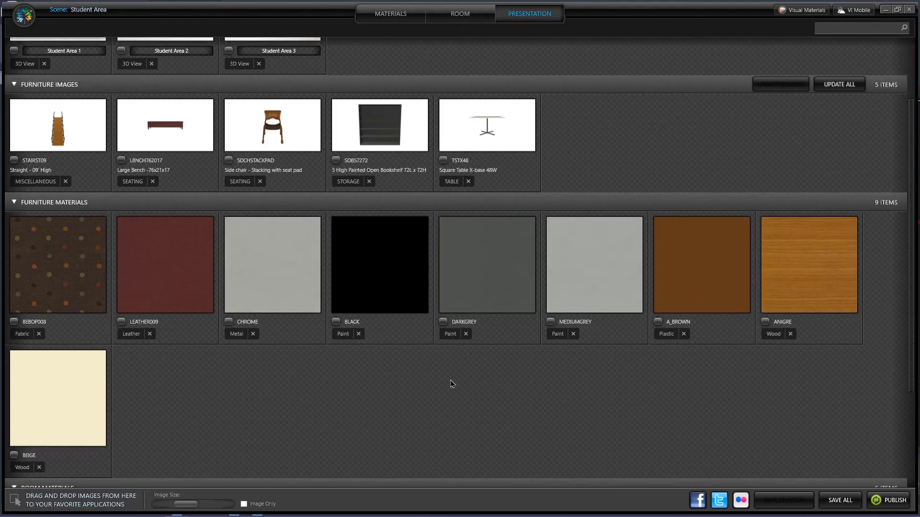
scroll(451, 384, down, 3)
scroll(452, 383, up, 7)
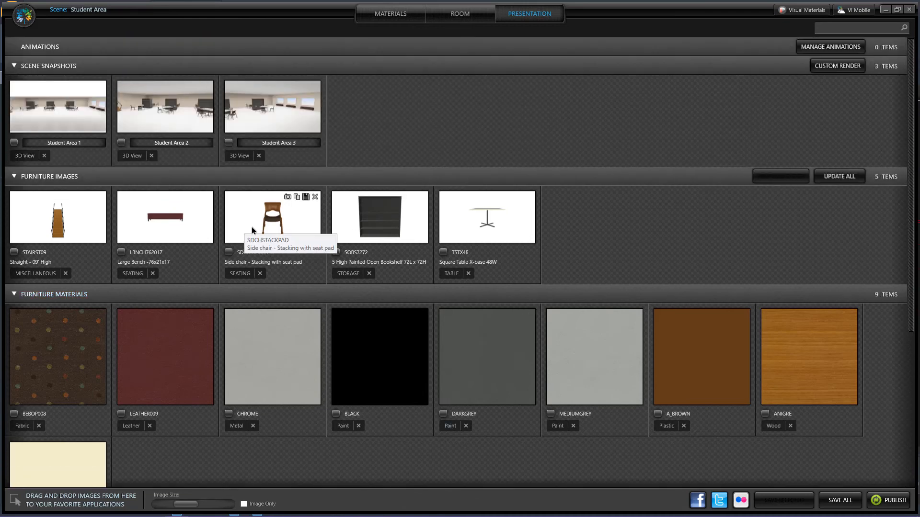
scroll(253, 231, down, 4)
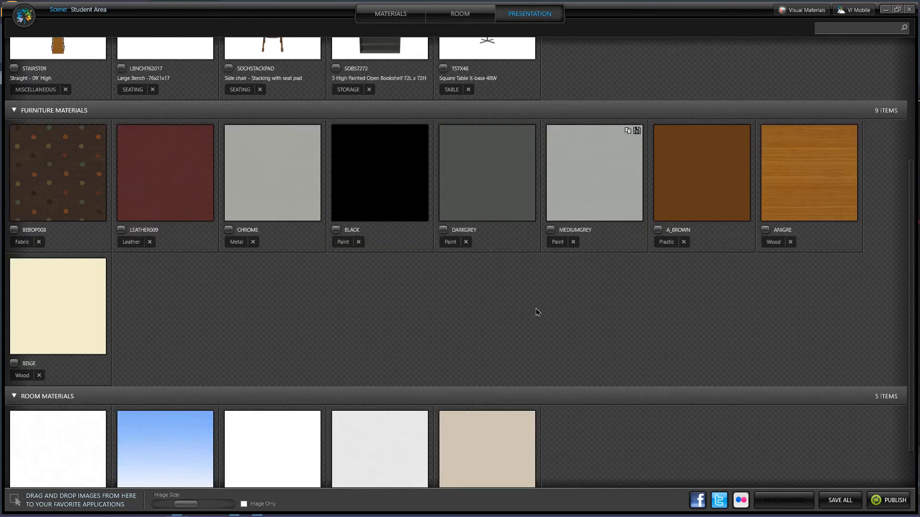
scroll(536, 314, down, 6)
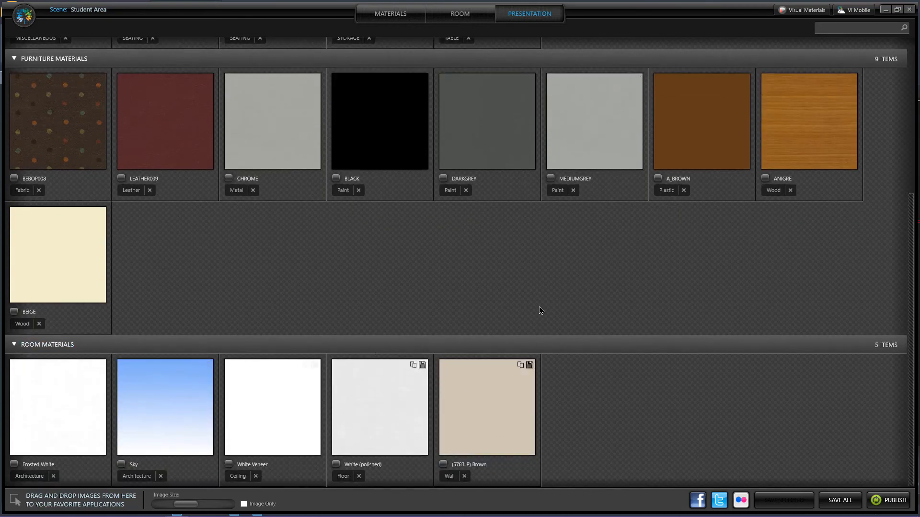
scroll(538, 312, up, 3)
scroll(521, 362, up, 4)
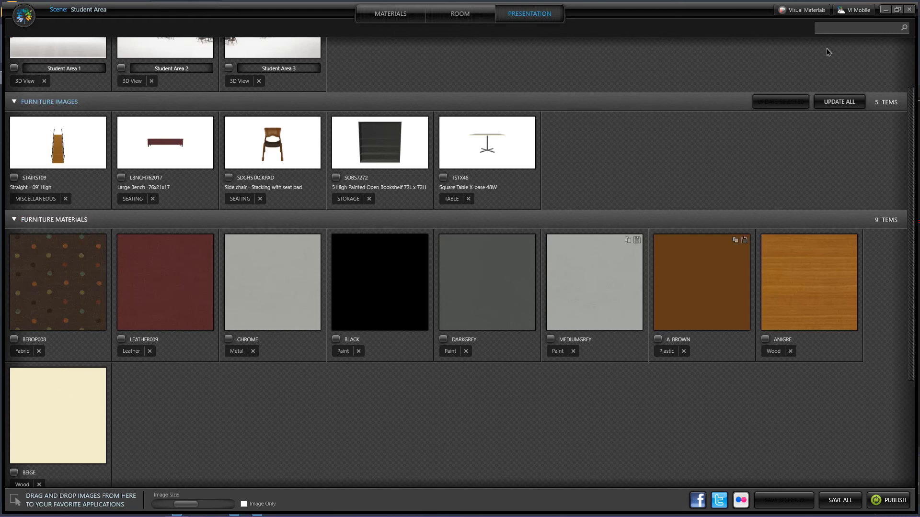
Switch to the Cap Complete floor plan and show Cap Info for the upper tables, chairs and bench in the Student Area
click(467, 14)
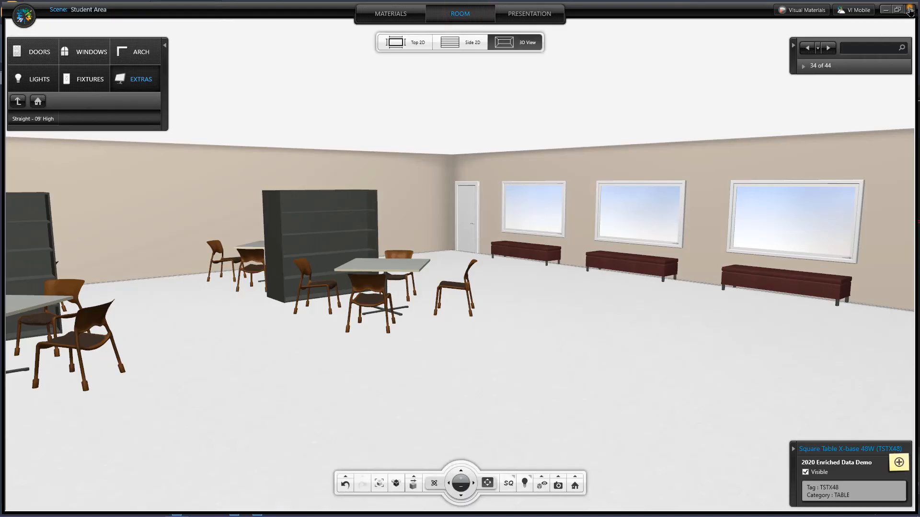
click(909, 9)
click(386, 293)
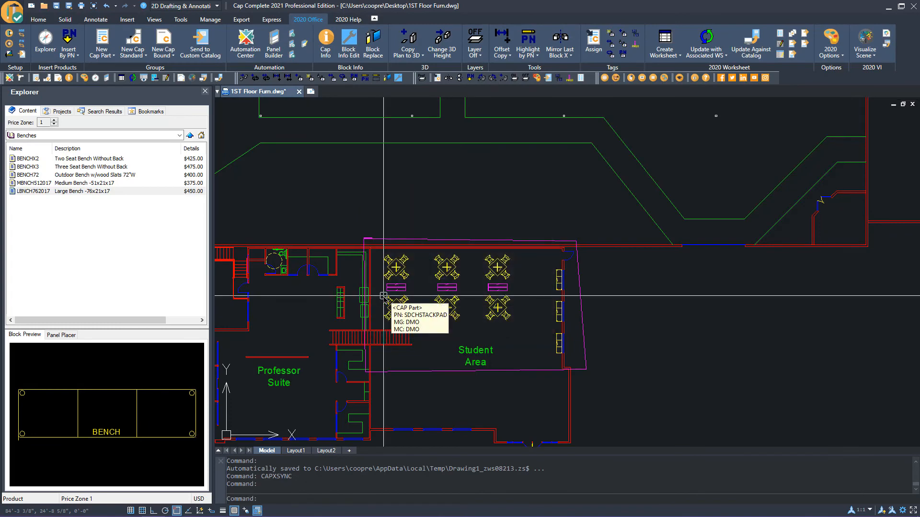
scroll(425, 332, up, 2)
scroll(426, 331, up, 2)
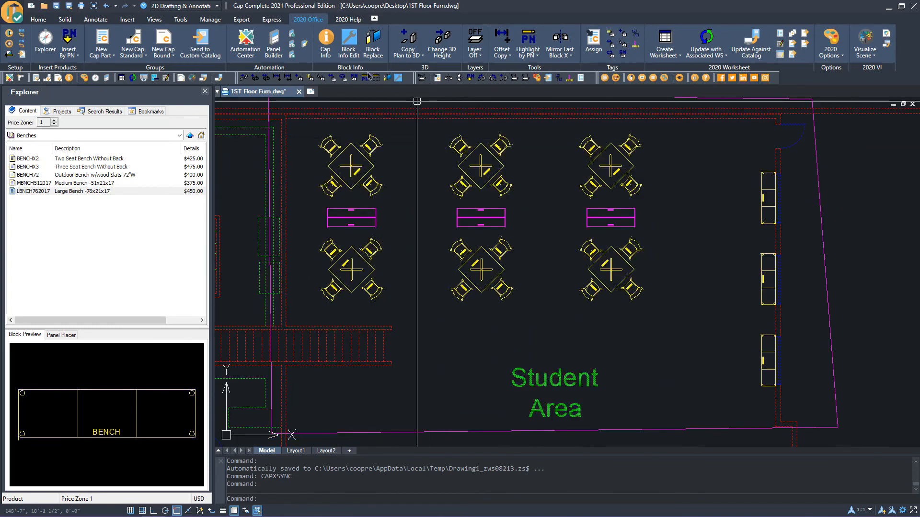
click(325, 41)
click(393, 144)
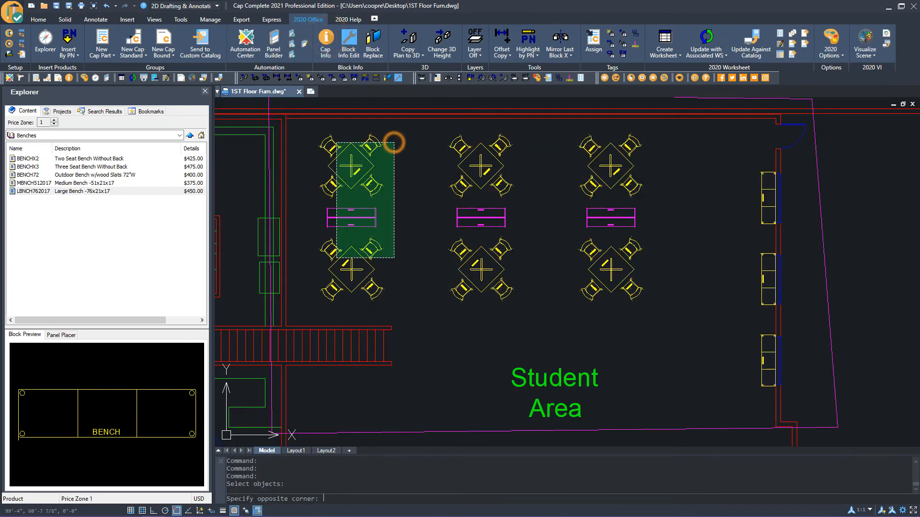
click(335, 260)
right_click(398, 229)
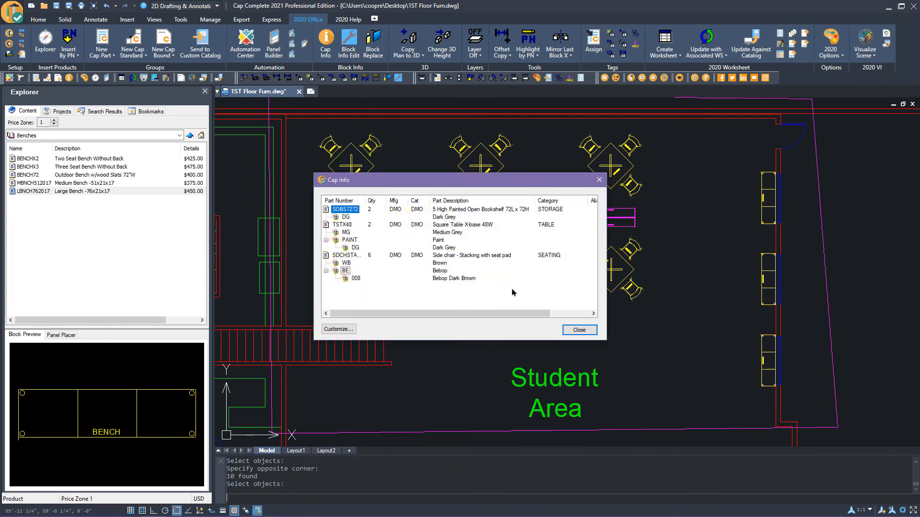
click(574, 330)
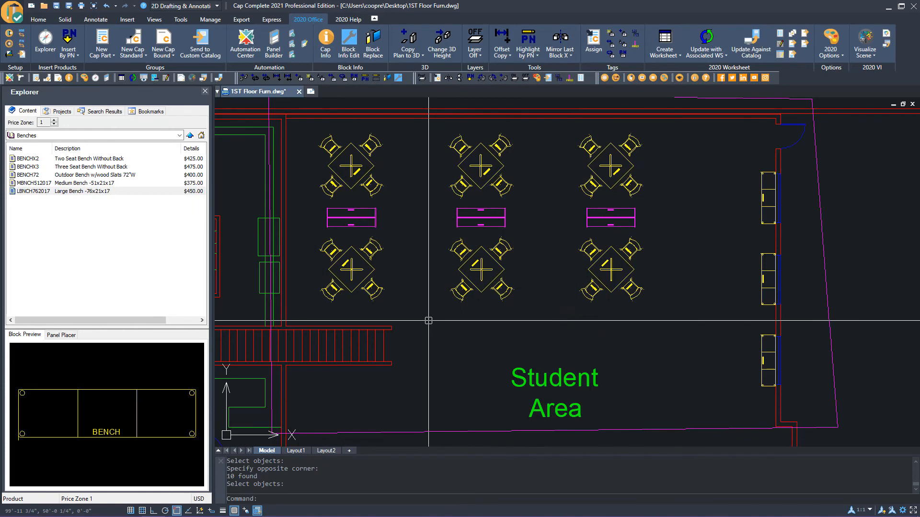